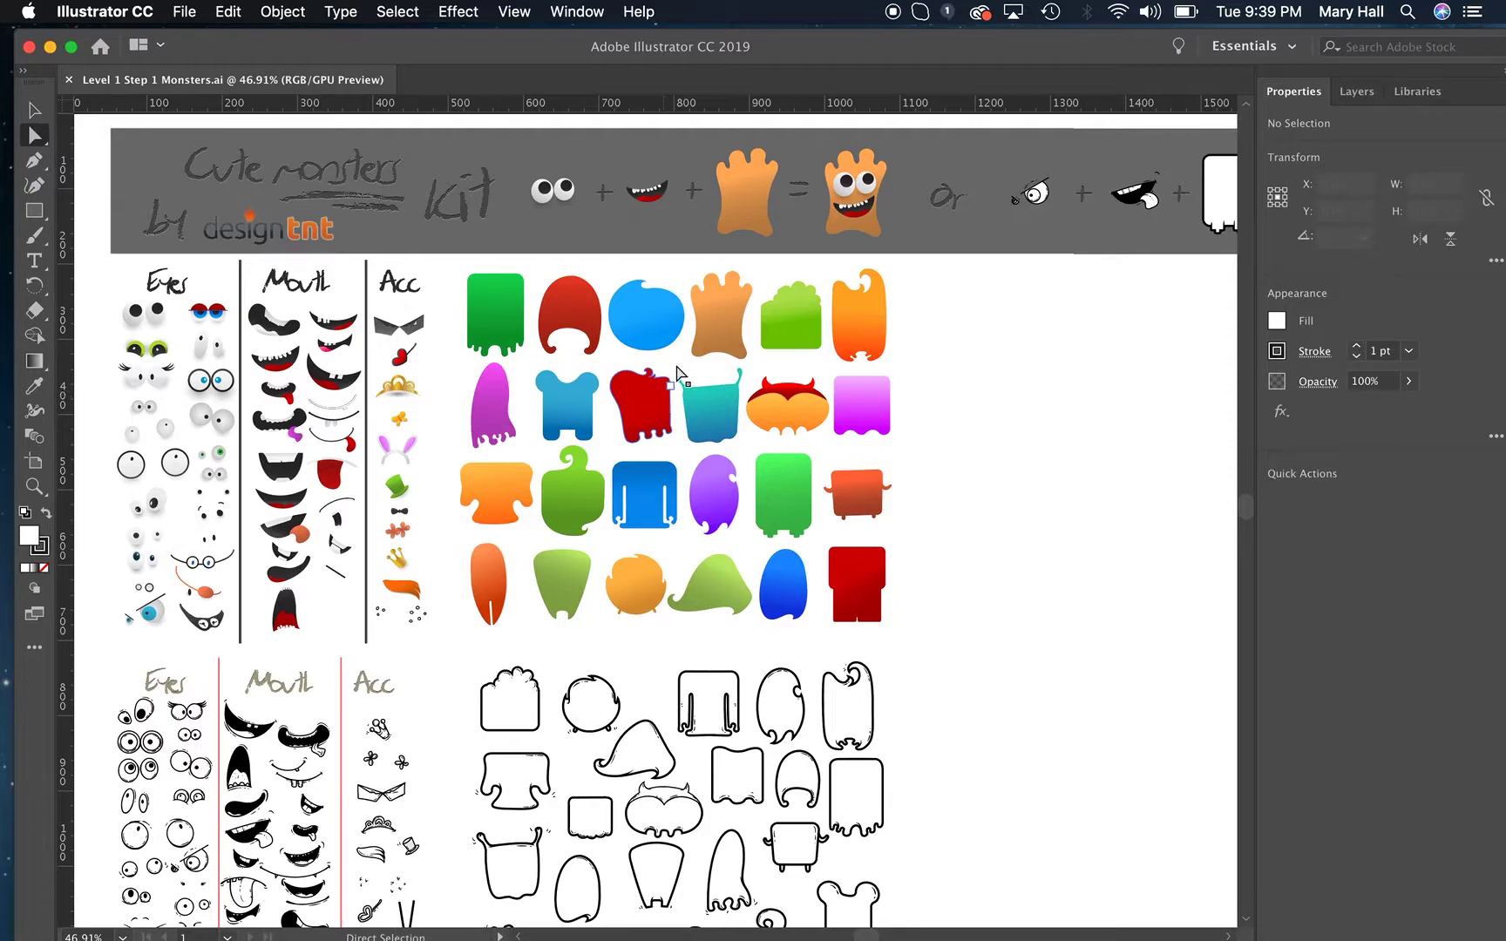
Examine the vector edge of the blue rectangular monster body at 64000% magnification.
click(515, 12)
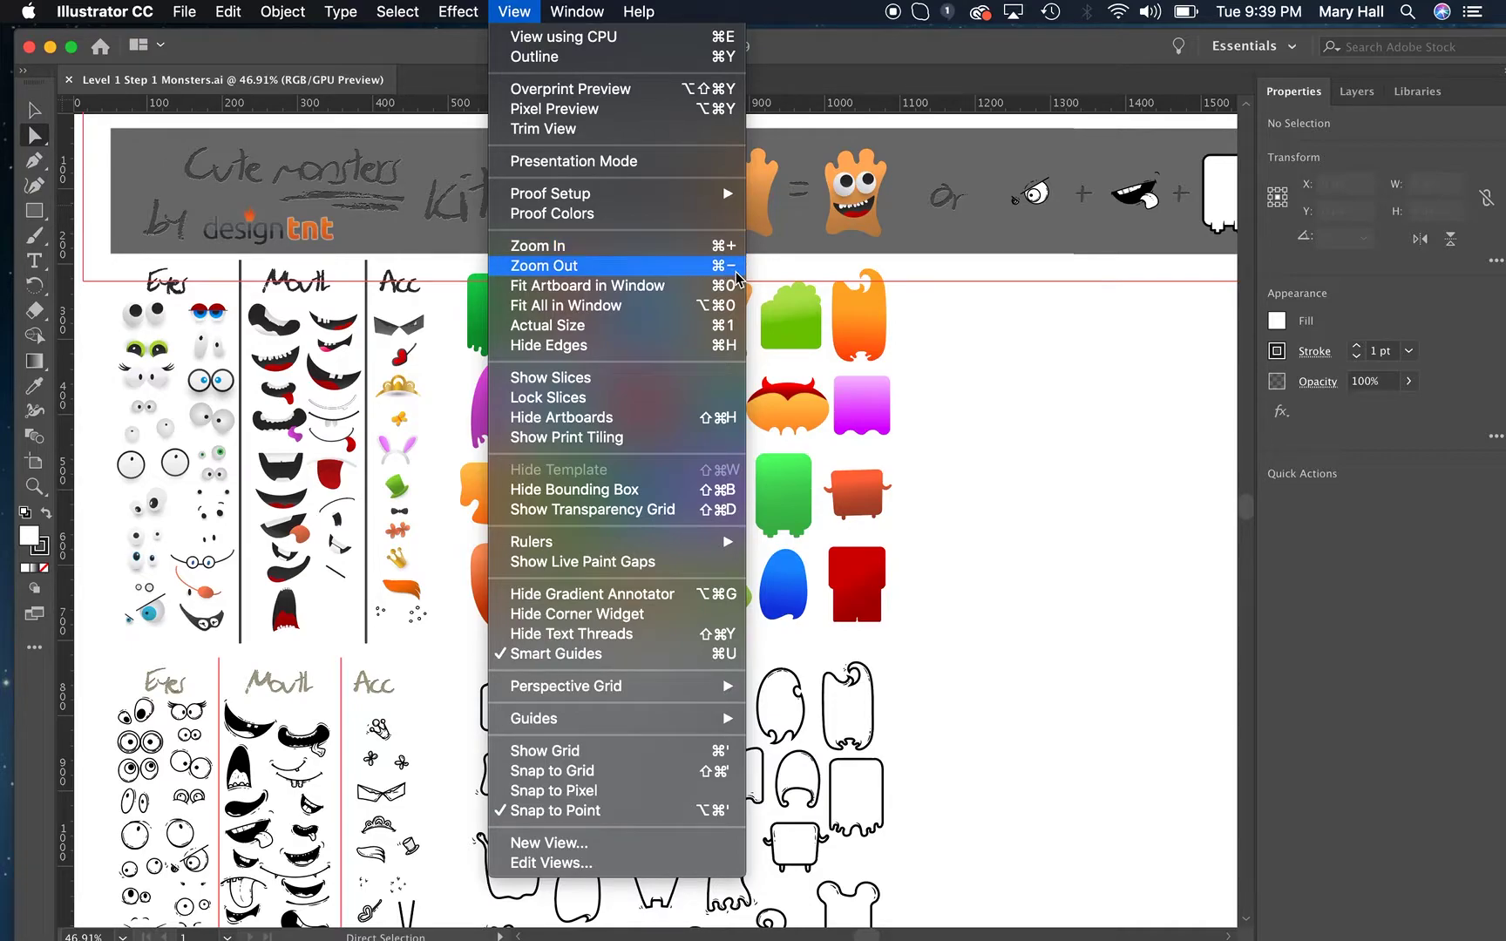
click(1143, 440)
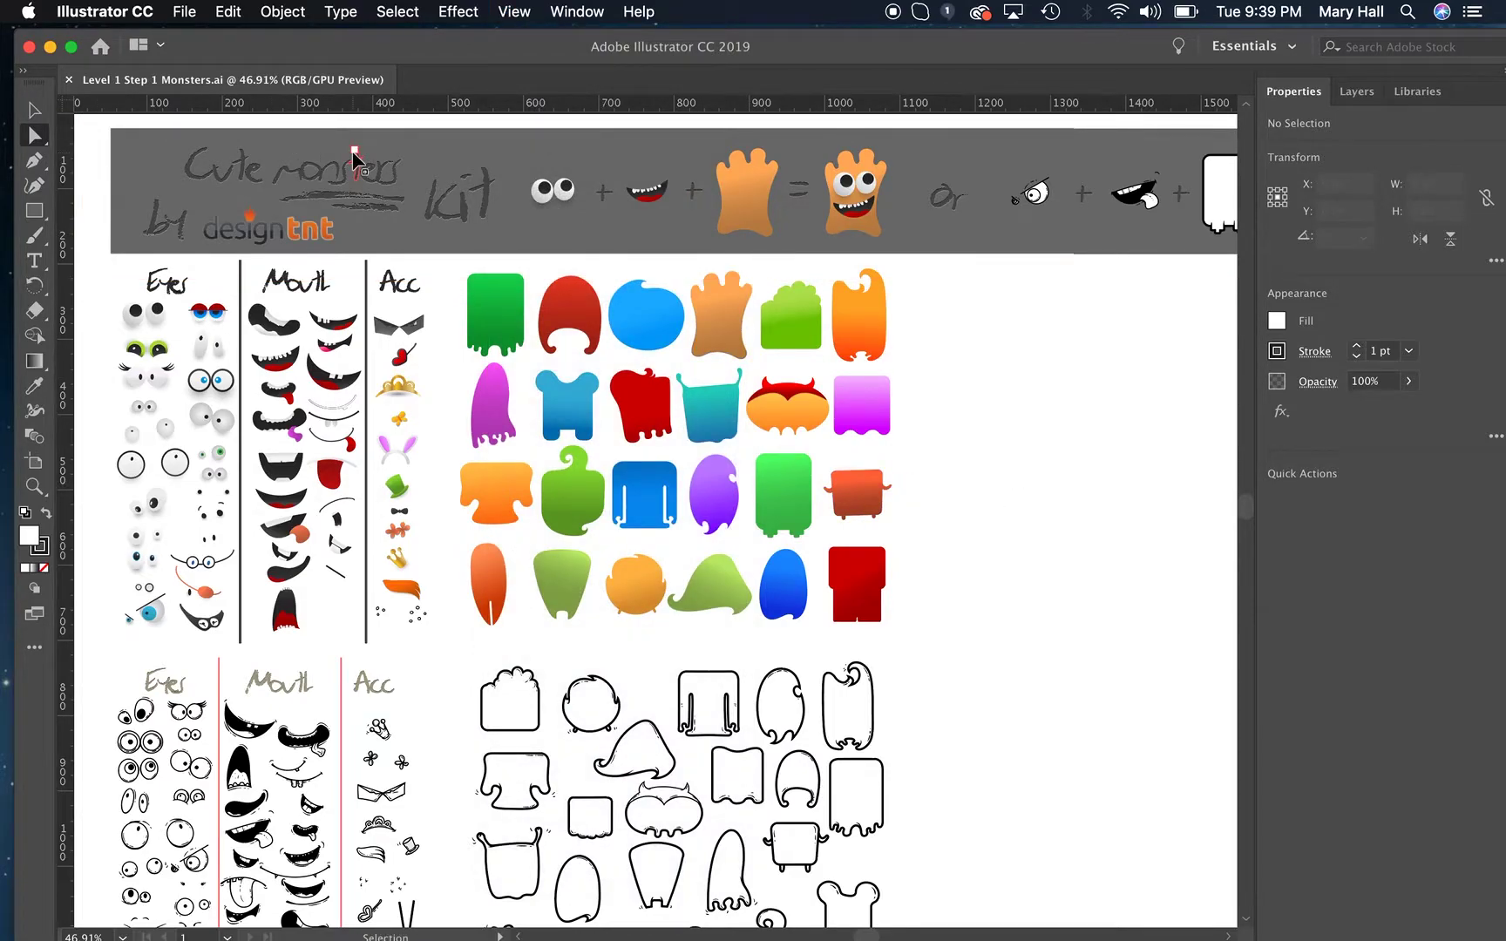
key(super+equal)
key(super+equal)
key(super+equal)
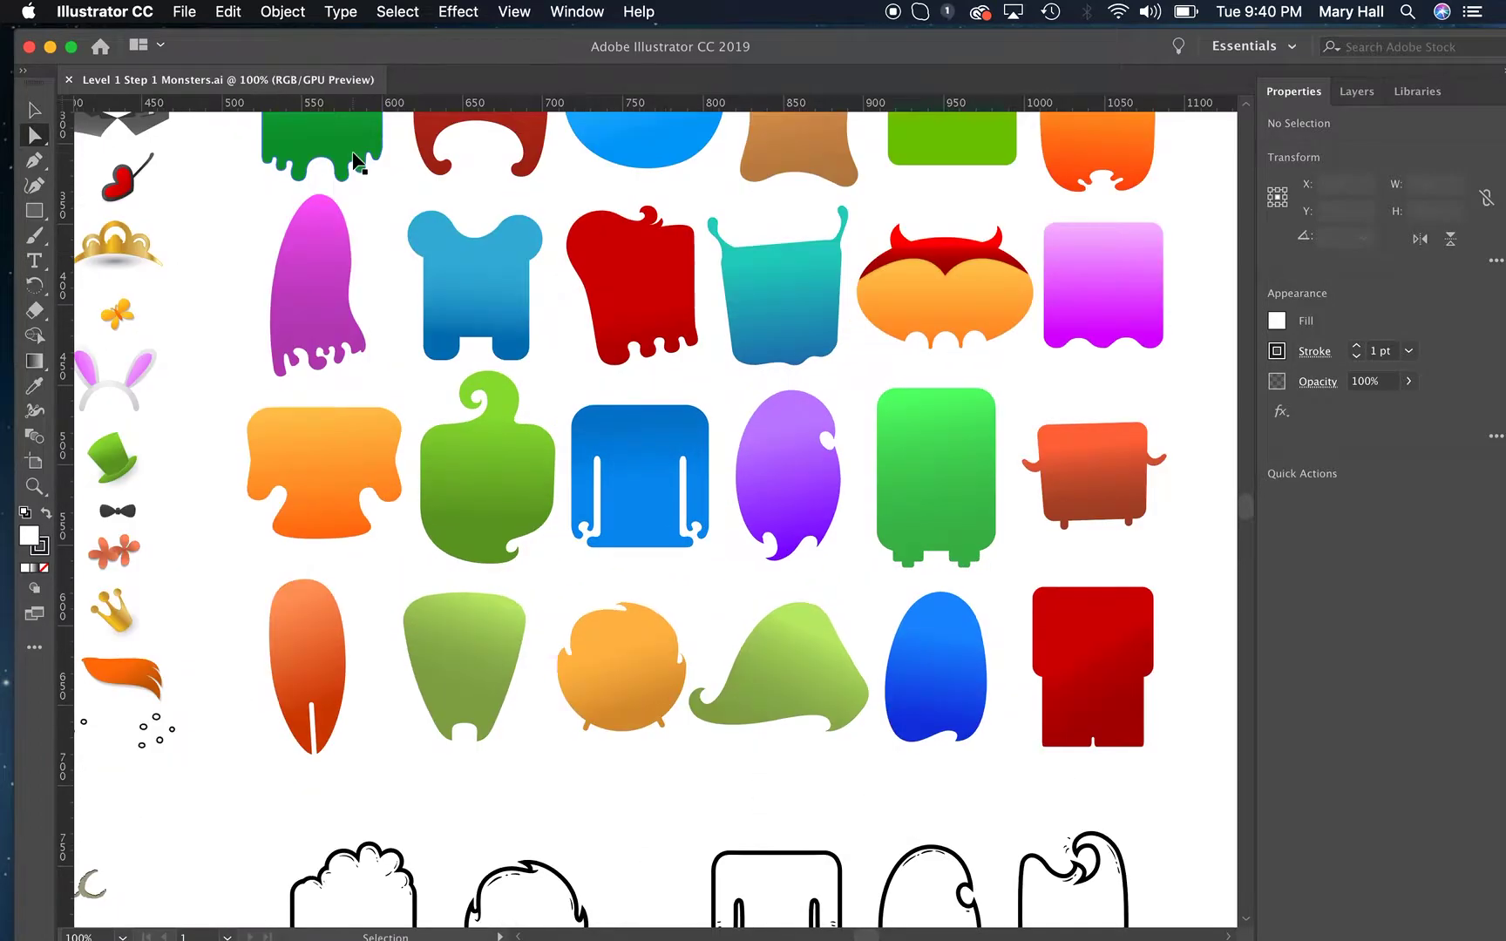
key(super+equal)
key(super+equal)
key(super+equal)
key(super+equal)
key(super+equal)
key(super+equal)
key(super+equal)
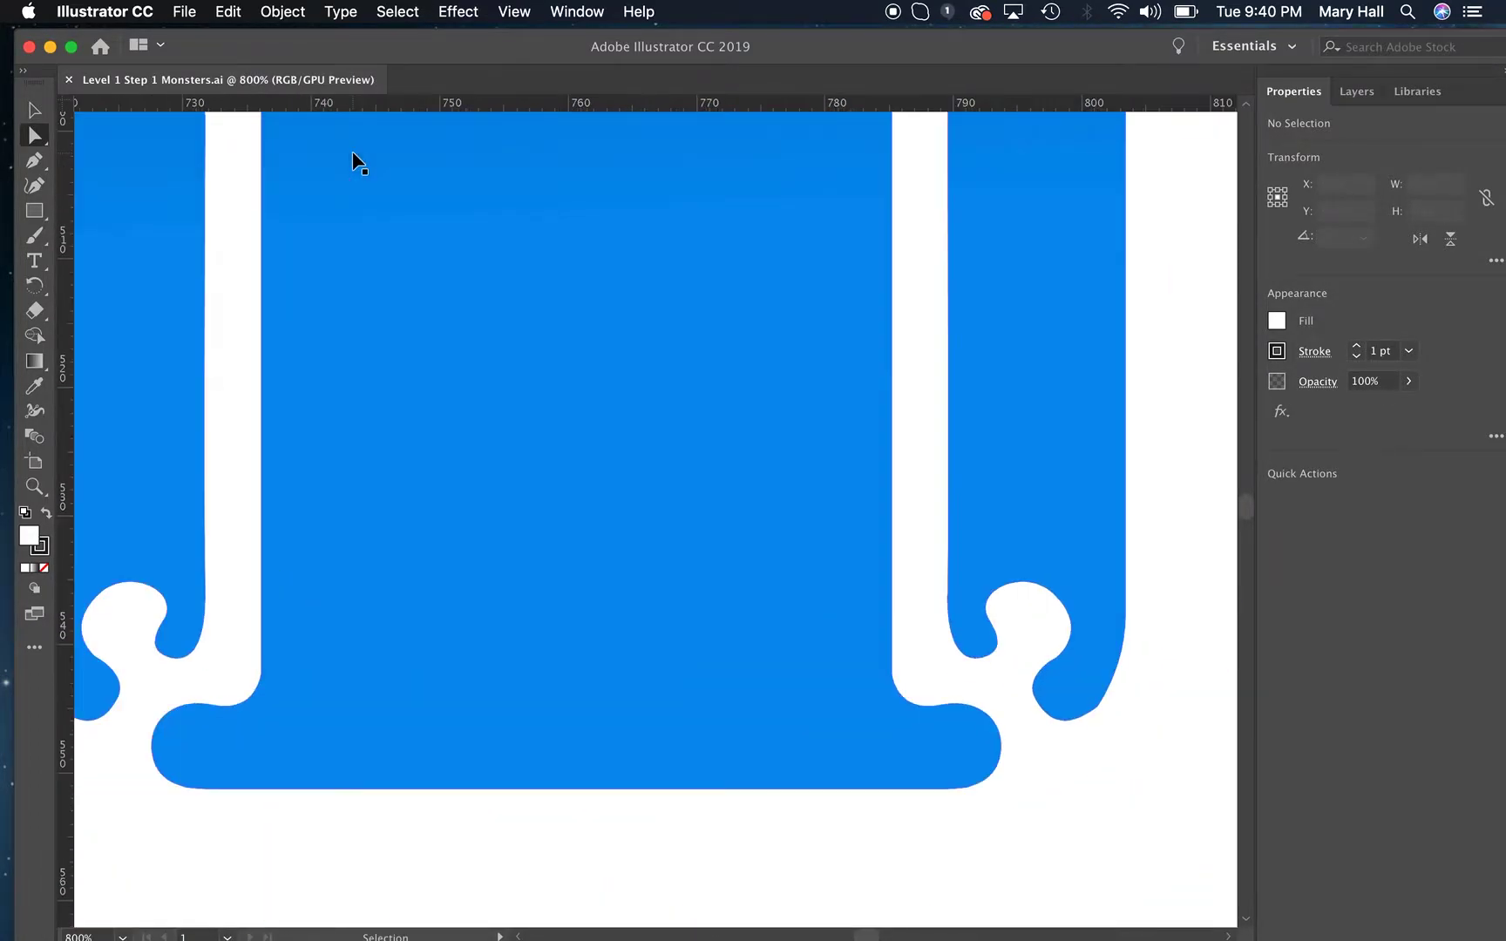
key(super+equal)
scroll(691, 784, right, 10)
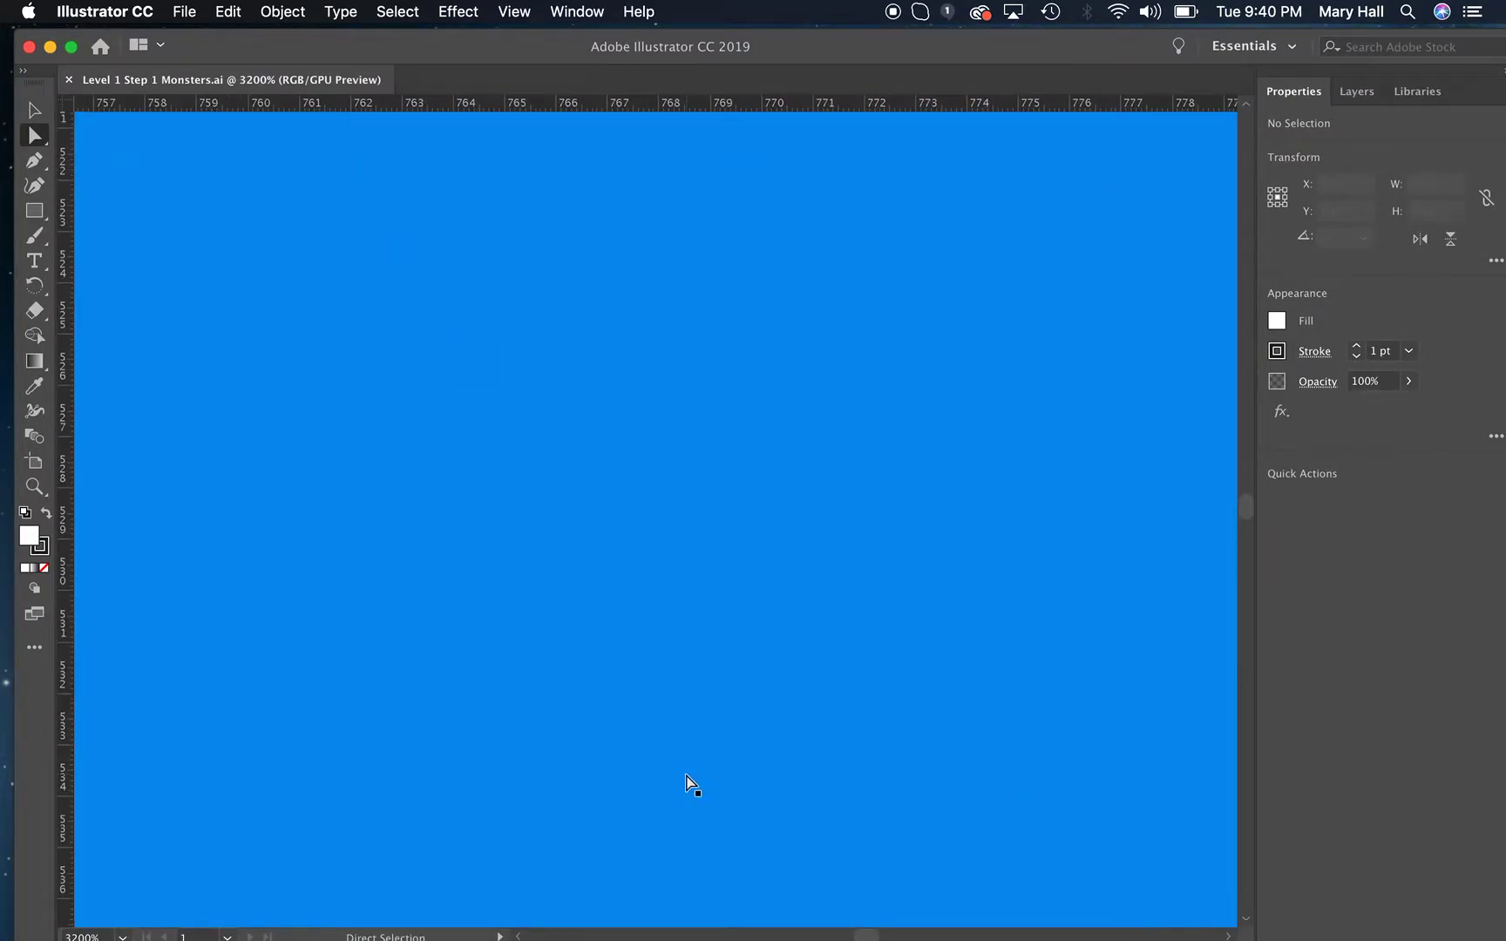
scroll(691, 784, right, 9)
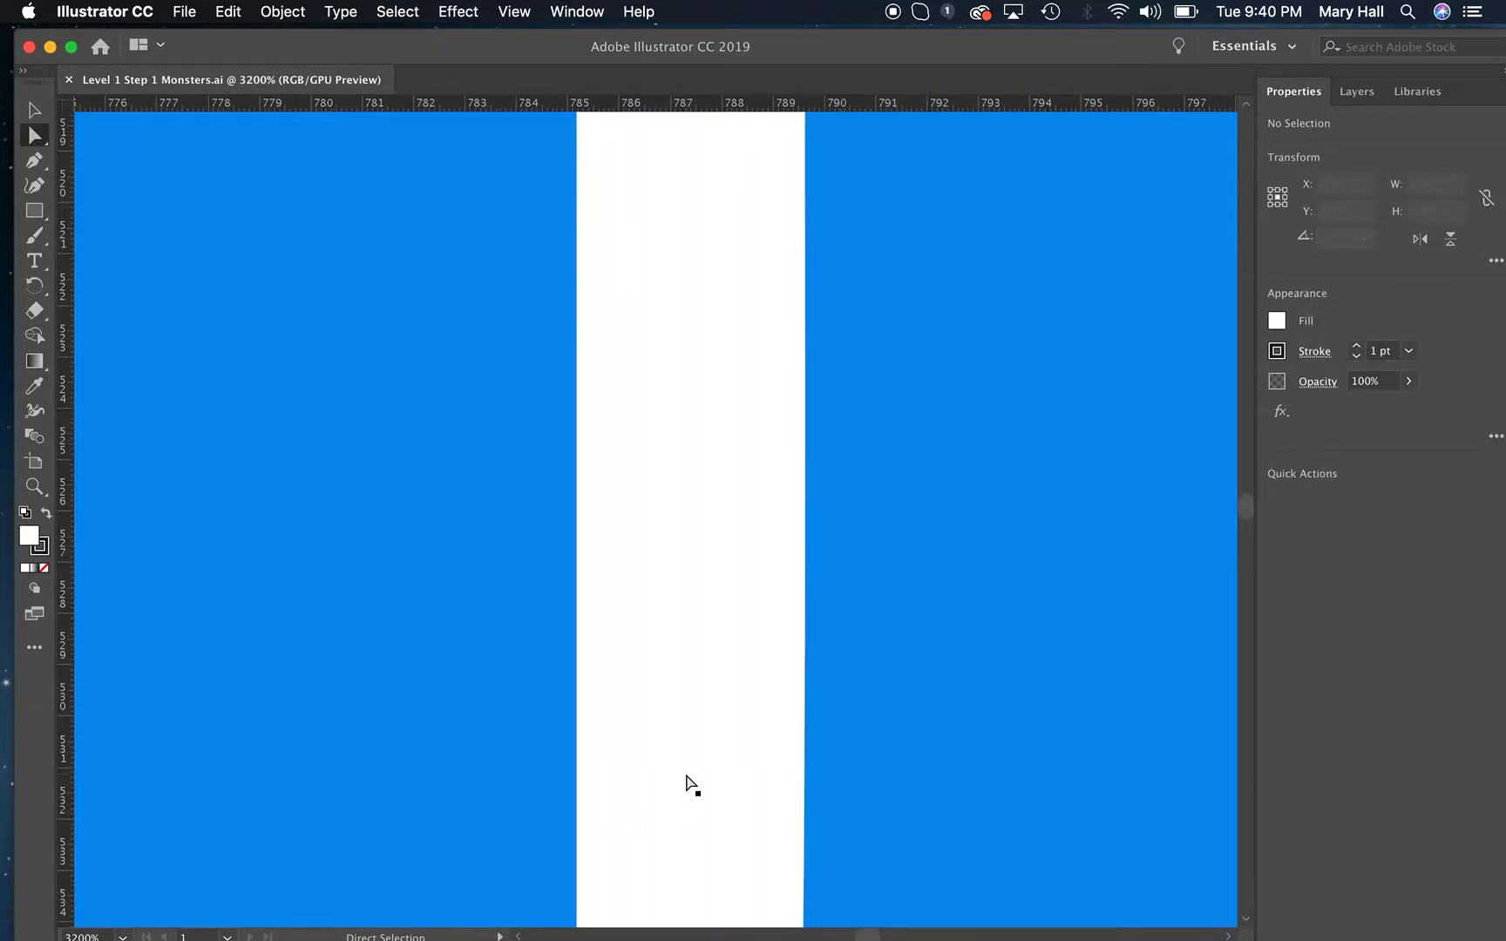
key(super+equal)
key(super+equal)
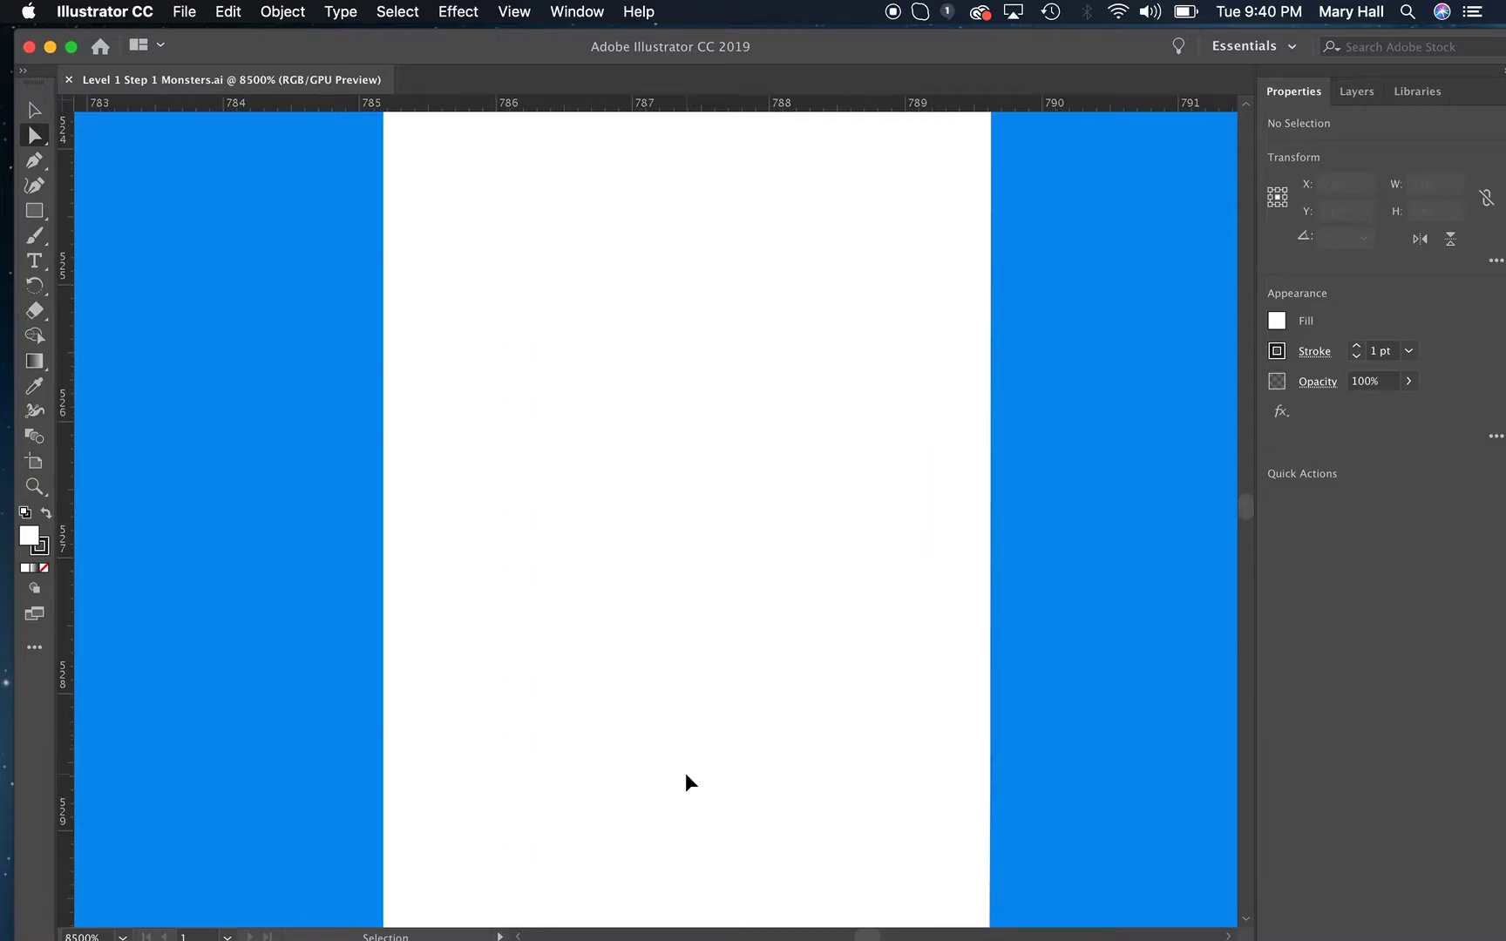
key(super+equal)
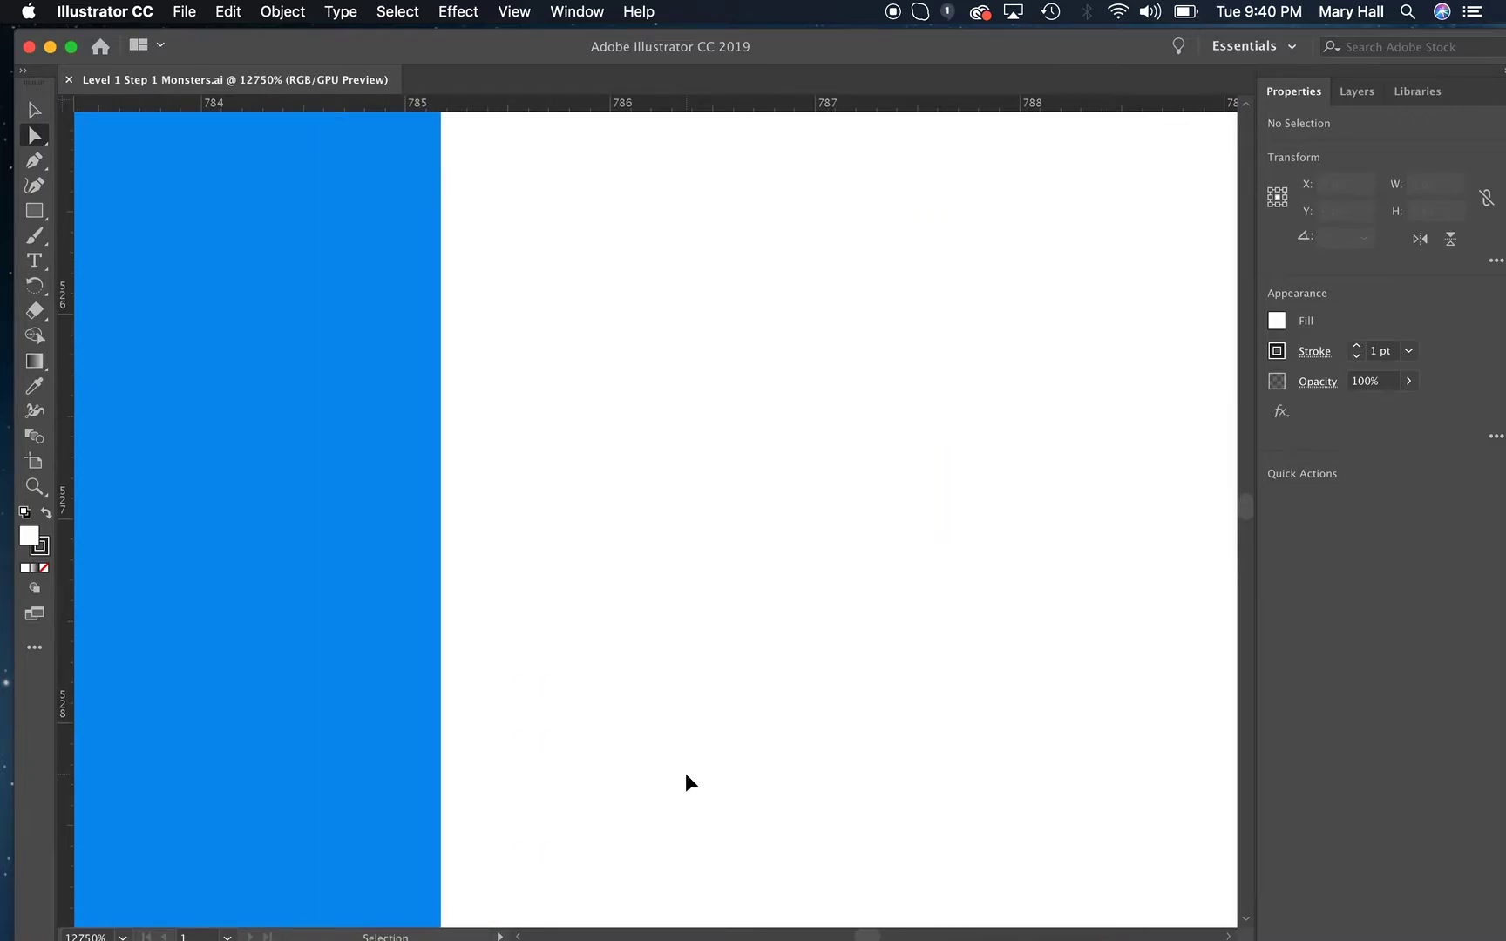
key(super+equal)
key(super+equal)
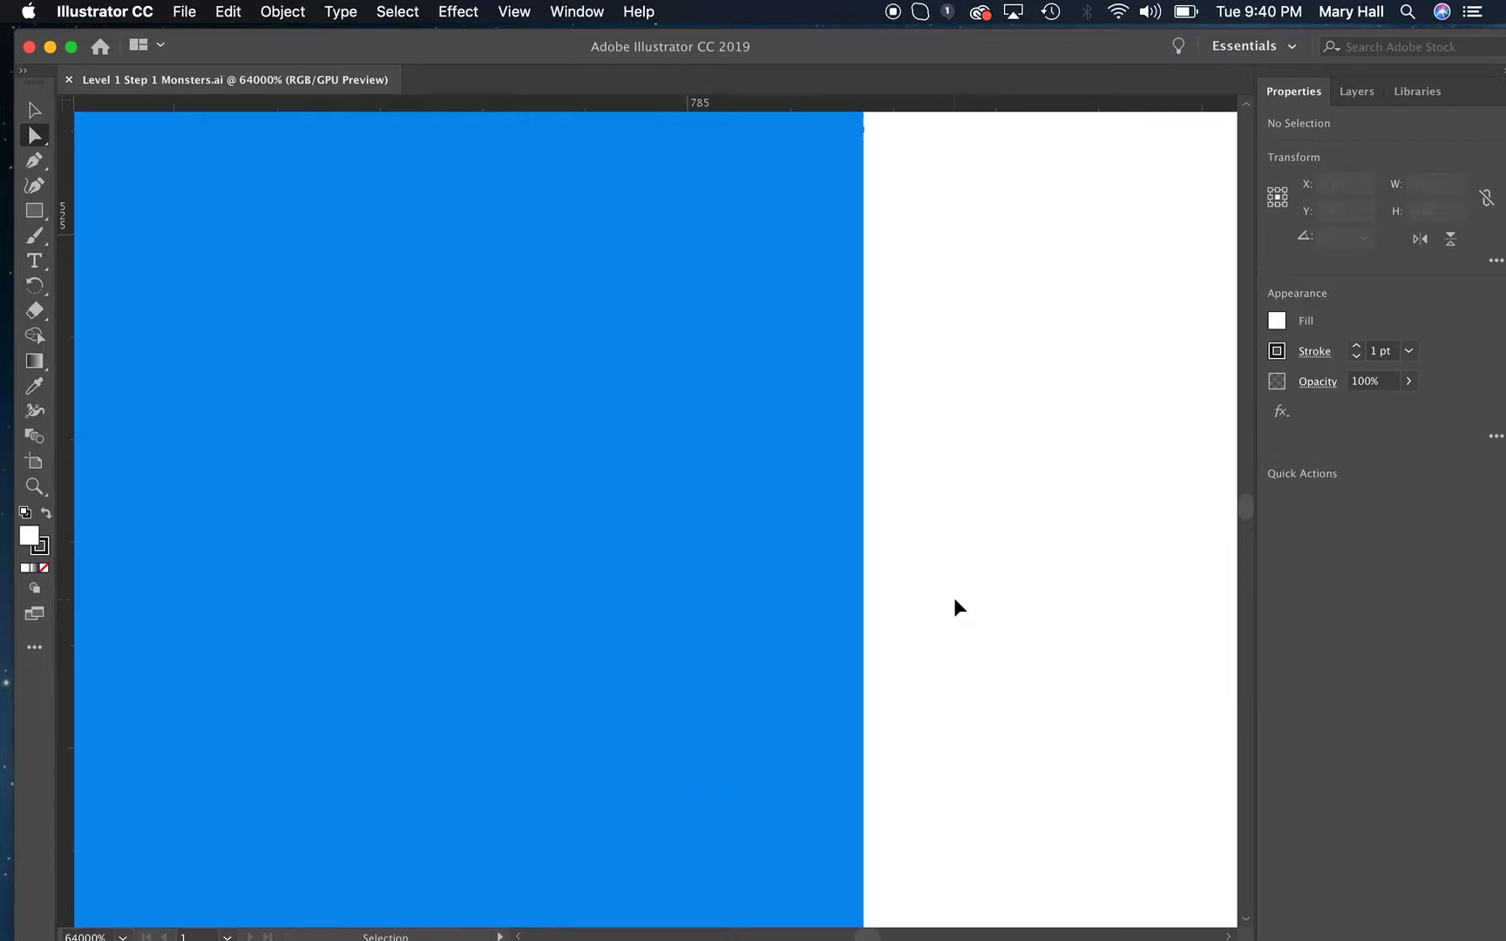
key(super+equal)
scroll(955, 599, right, 3)
scroll(955, 600, right, 2)
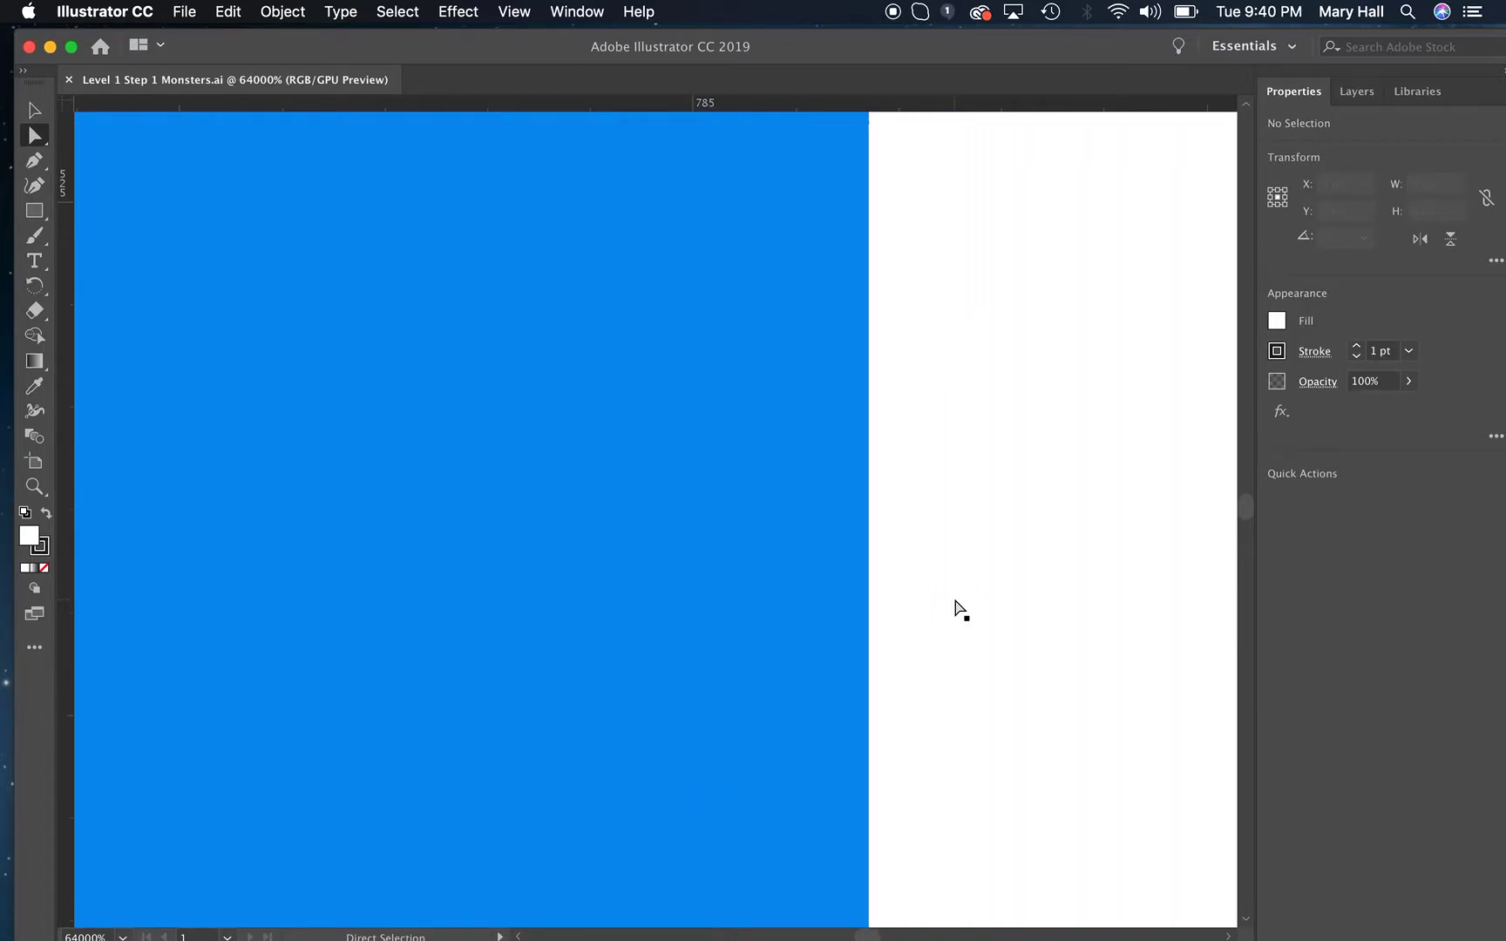
scroll(956, 599, left, 4)
scroll(956, 599, right, 4)
scroll(956, 603, right, 4)
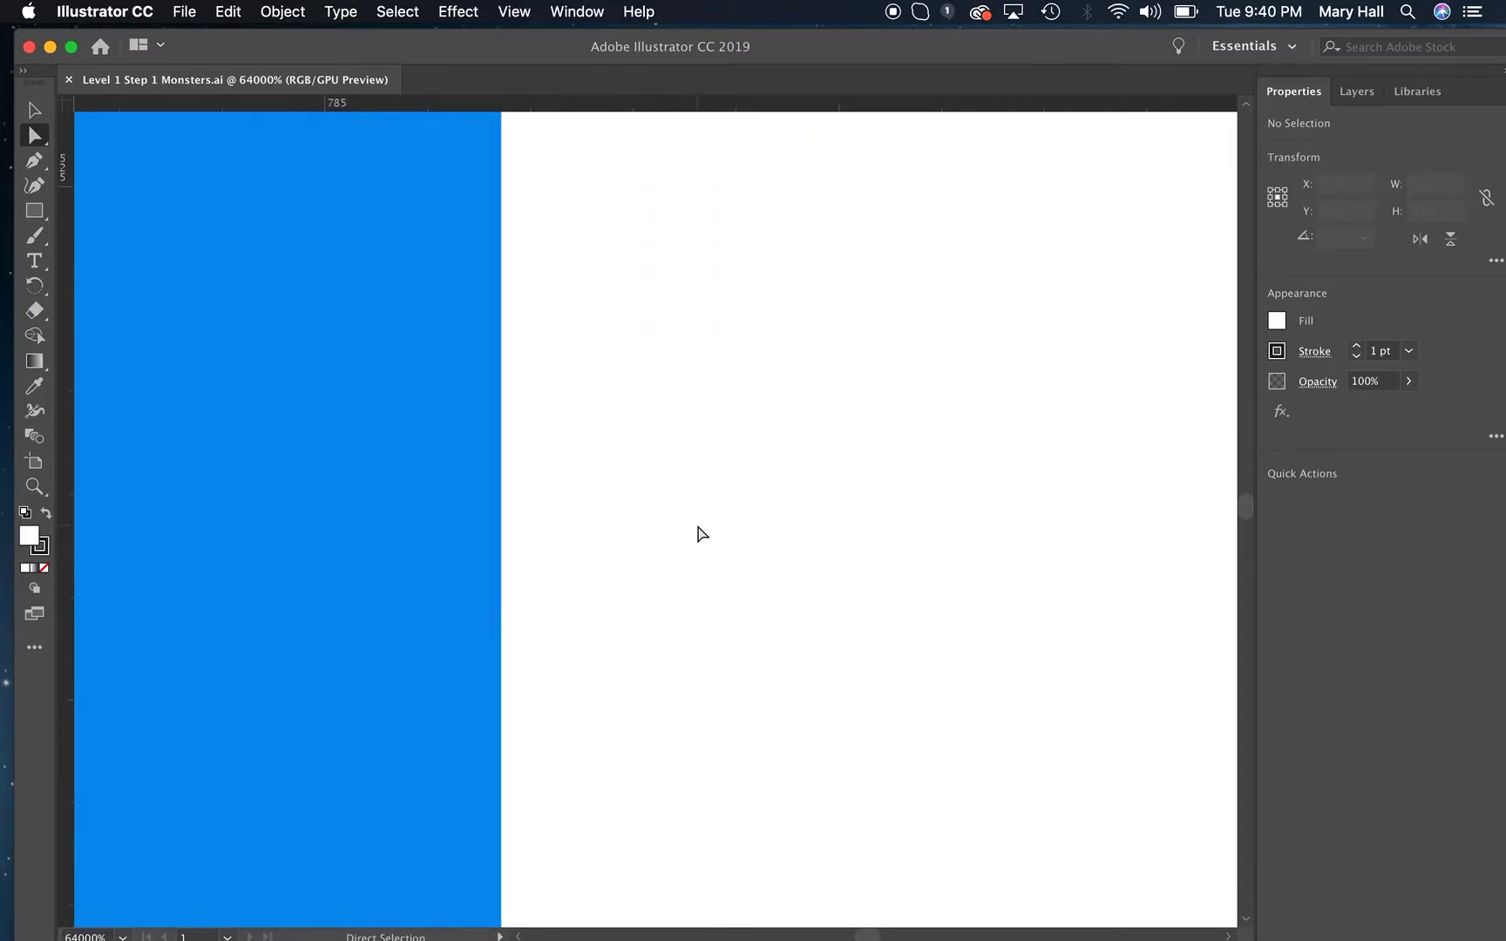
View the entire canvas around the artboard at 3.12% magnification.
key(super+minus)
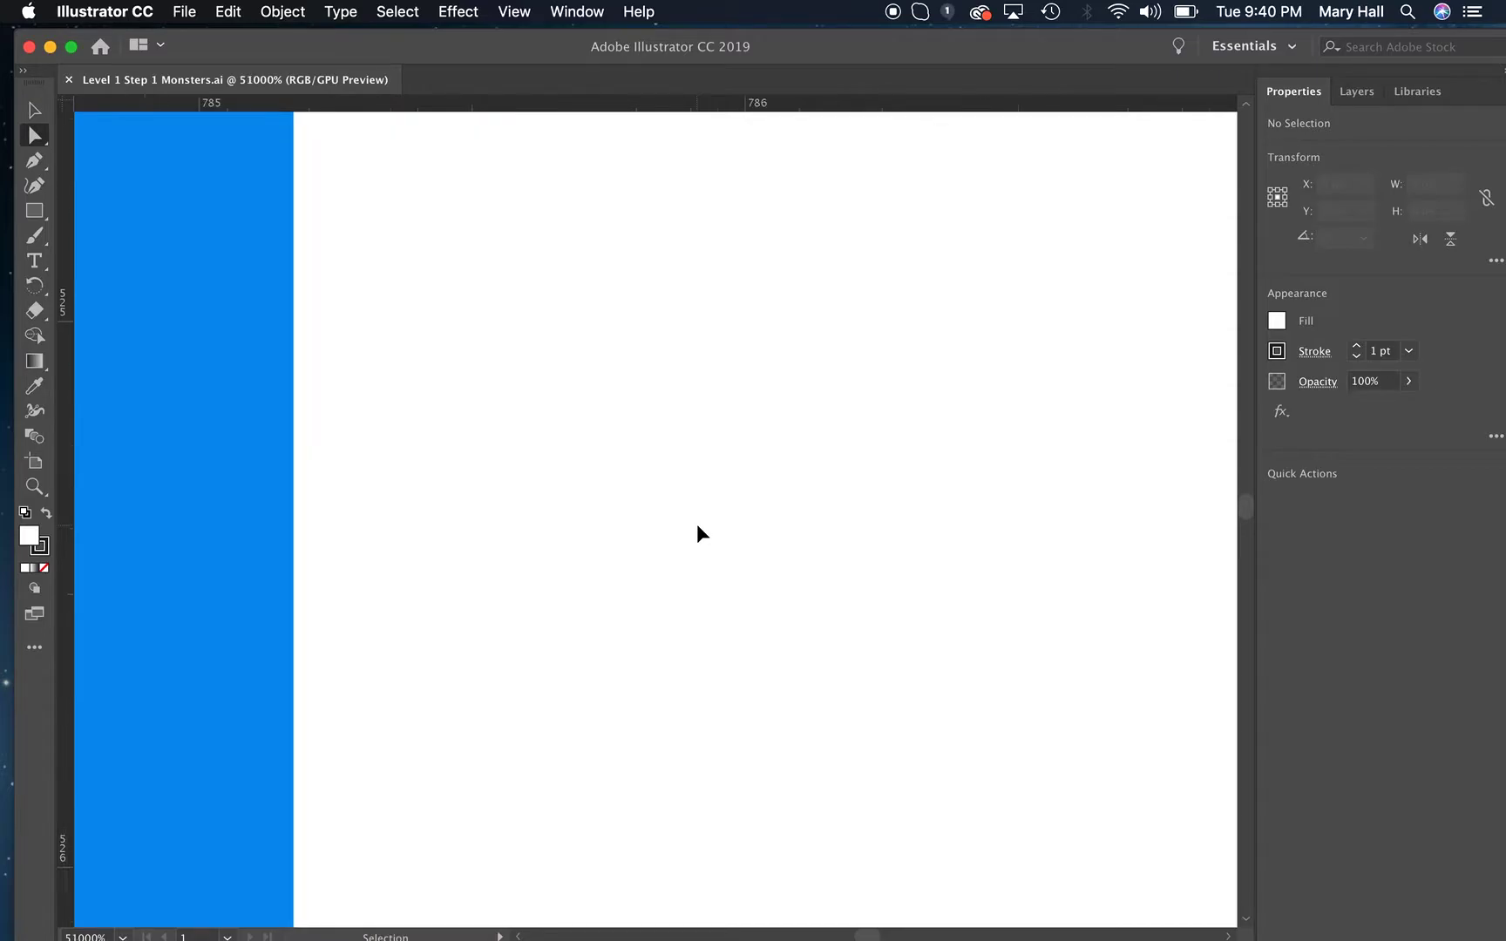
key(super+minus)
key(super+minus)
key(super+minus)
key(super+minus)
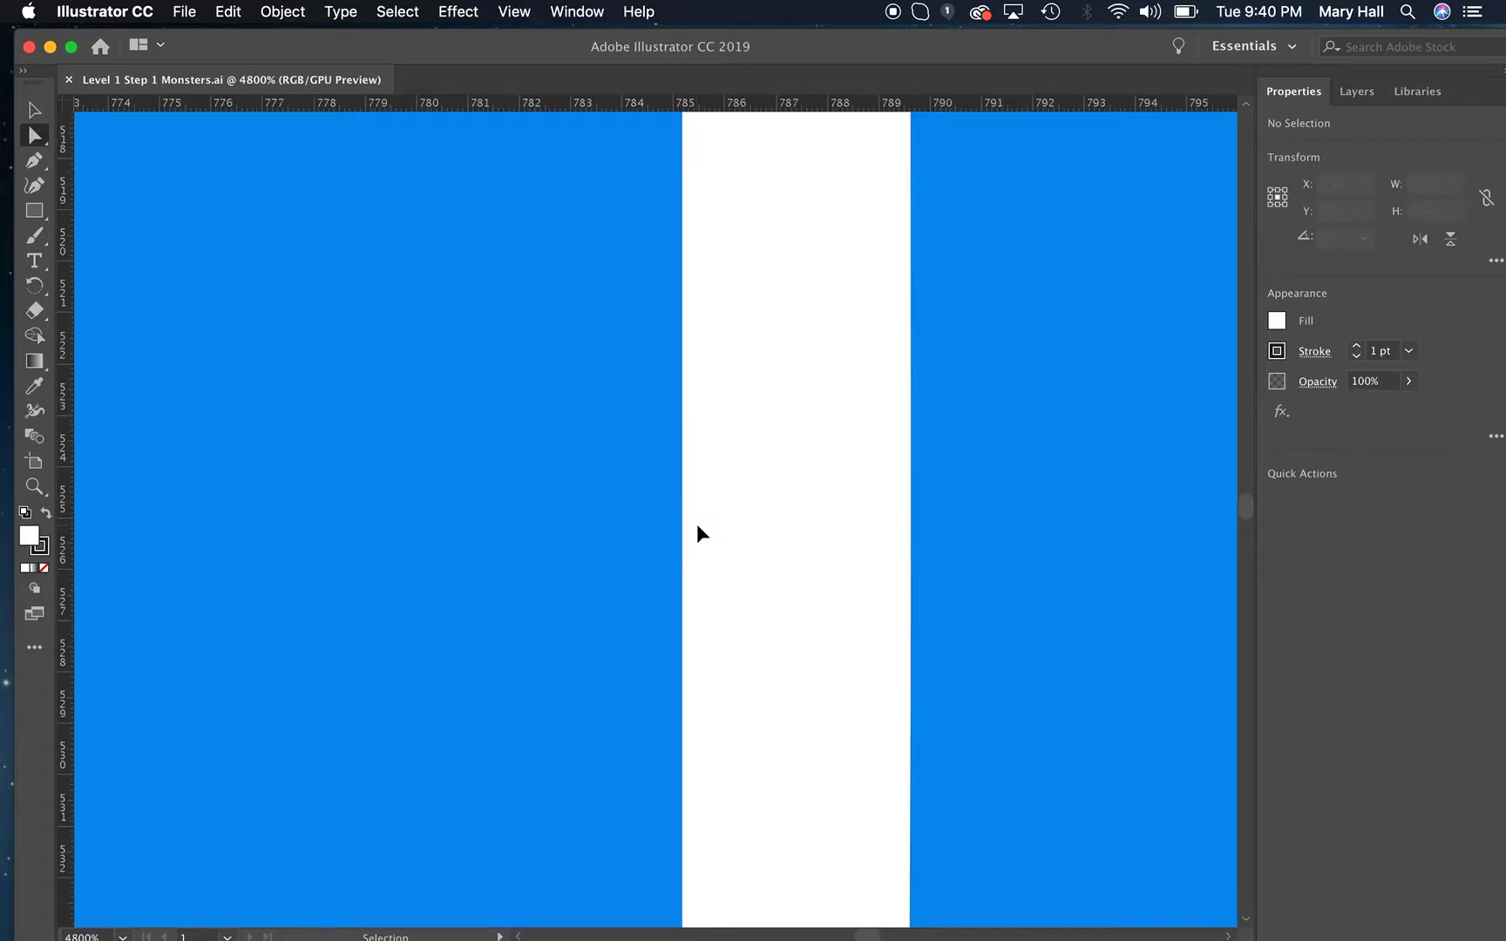
key(super+minus)
key(super+minus)
key(super+minus)
key(super+minus)
key(super+minus)
key(super+minus)
key(super+minus)
key(super+minus)
key(super+minus)
key(super+minus)
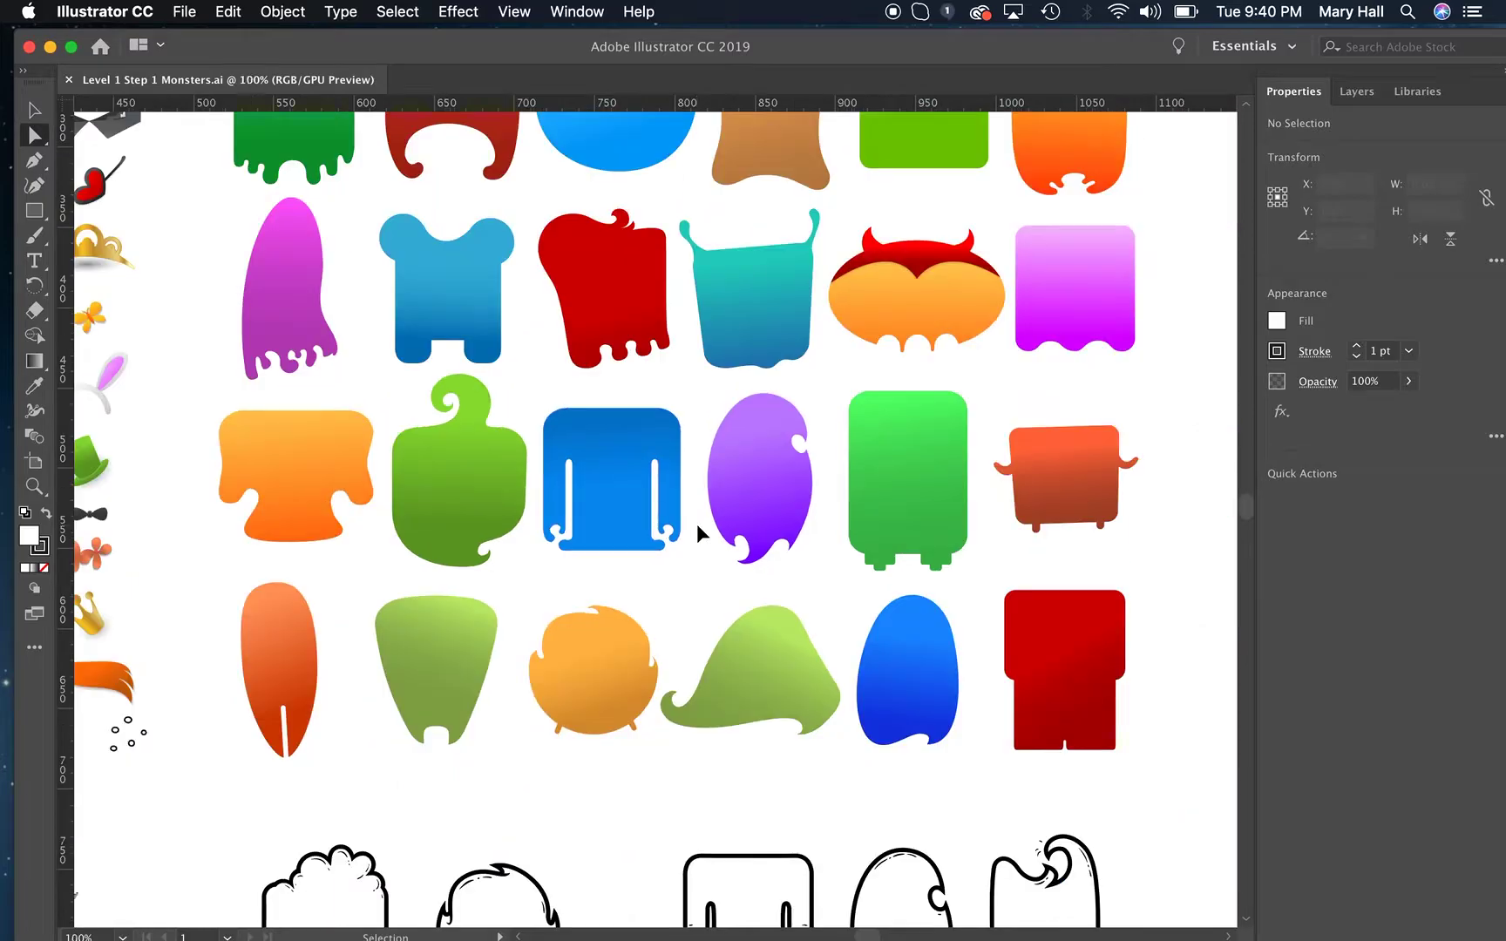
key(super+minus)
key(super+minus)
key(super+minus)
key(super+minus)
key(super+minus)
key(super+minus)
key(super+minus)
key(super+minus)
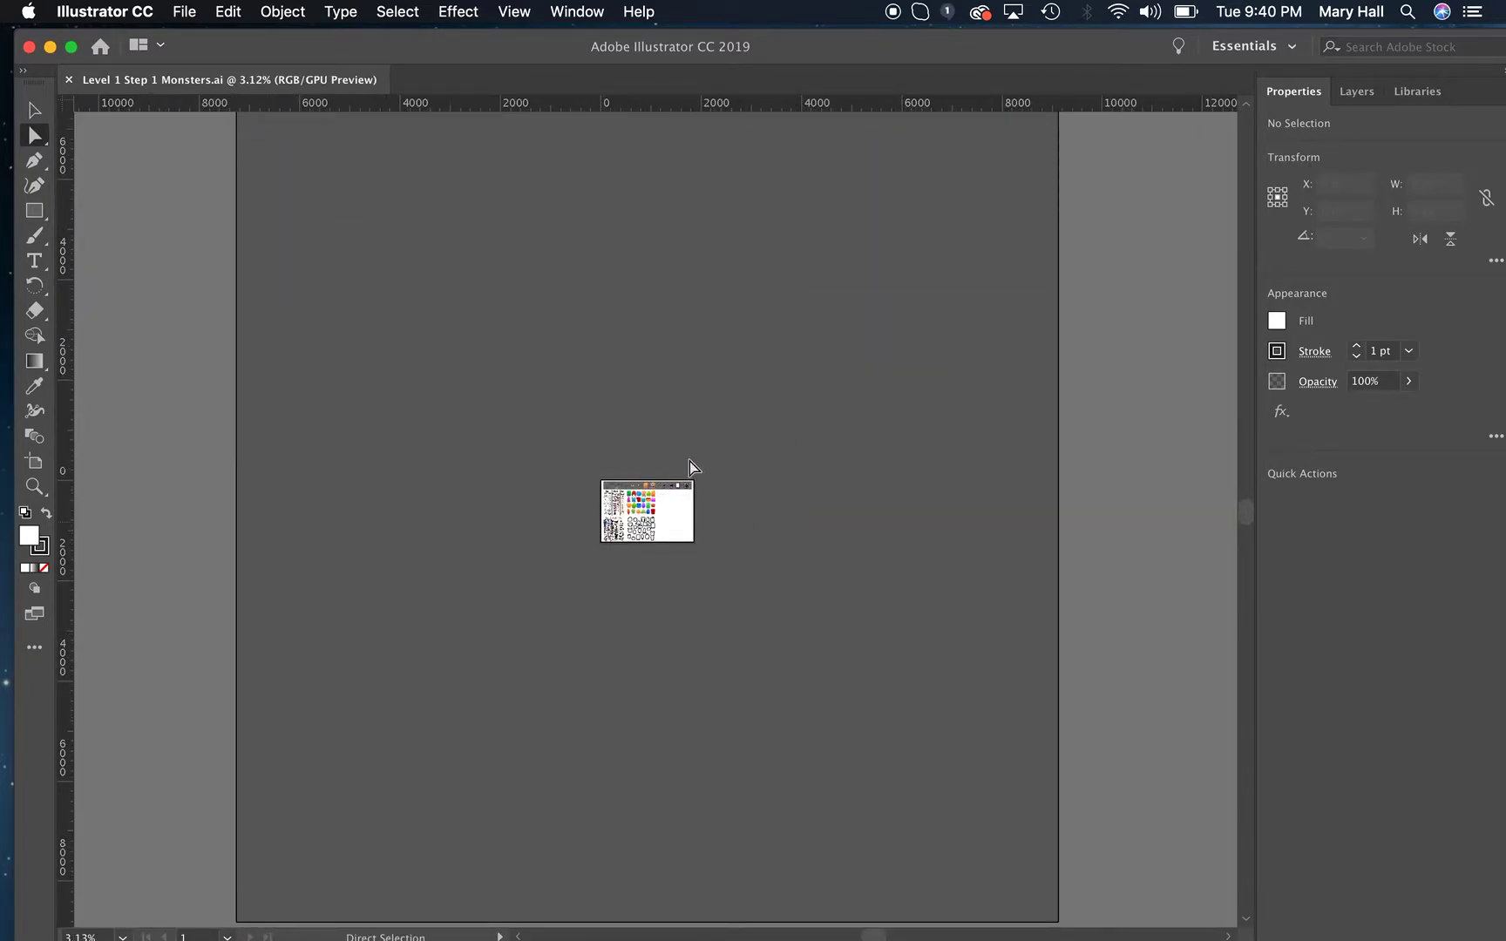
Inspect the monster kit artwork at several magnifications and fit the whole artboard in the window.
key(super+plus)
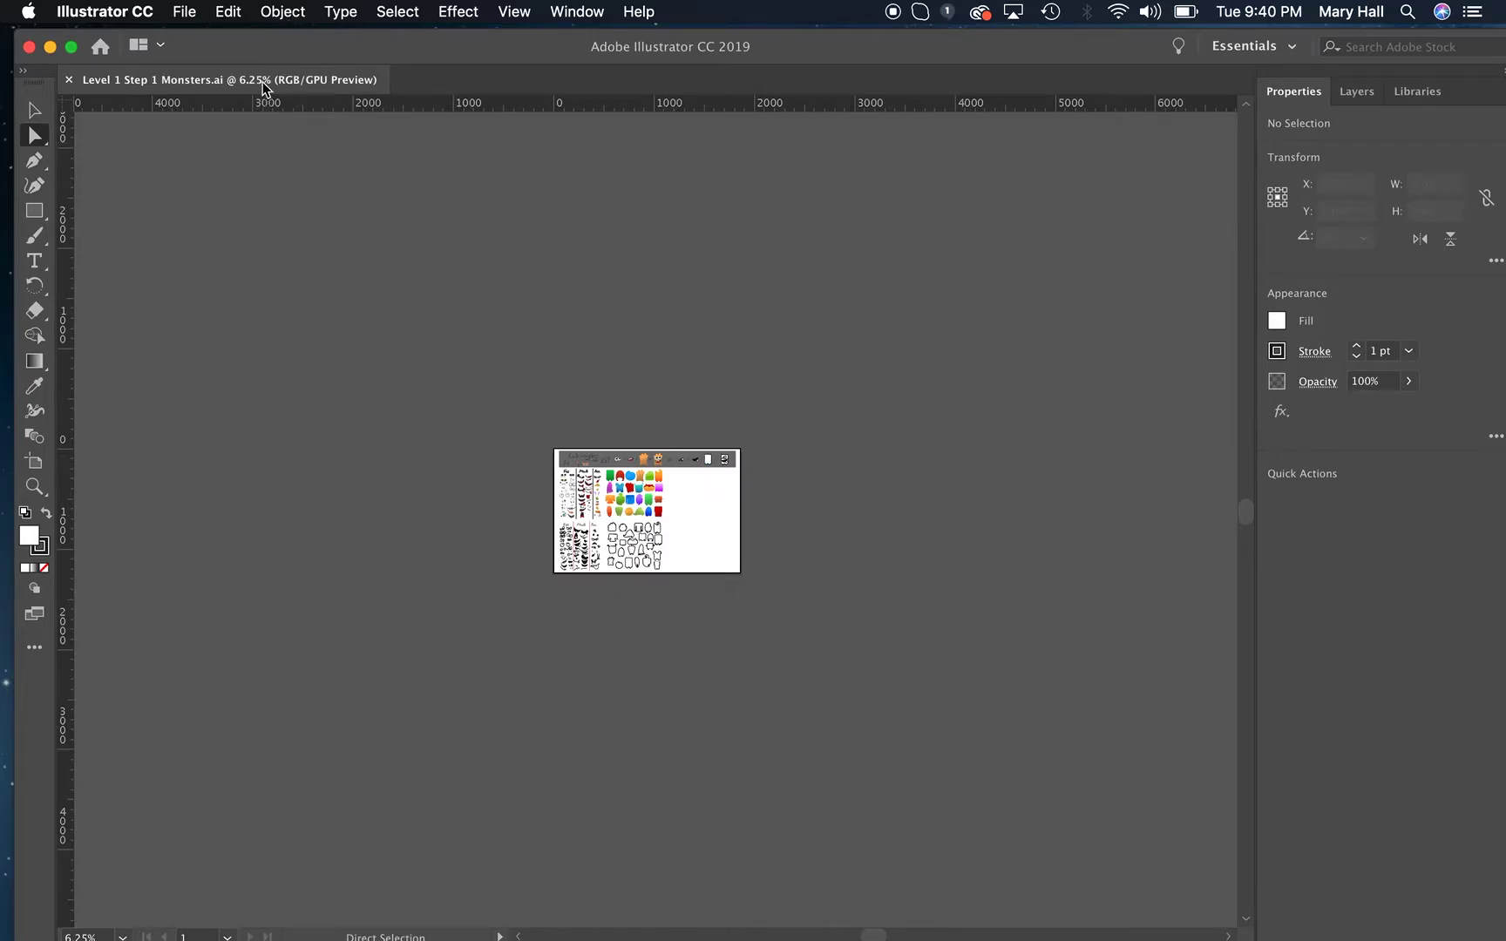
key(super+plus)
key(super+plus)
key(super+plus)
key(super+plus)
key(super+plus)
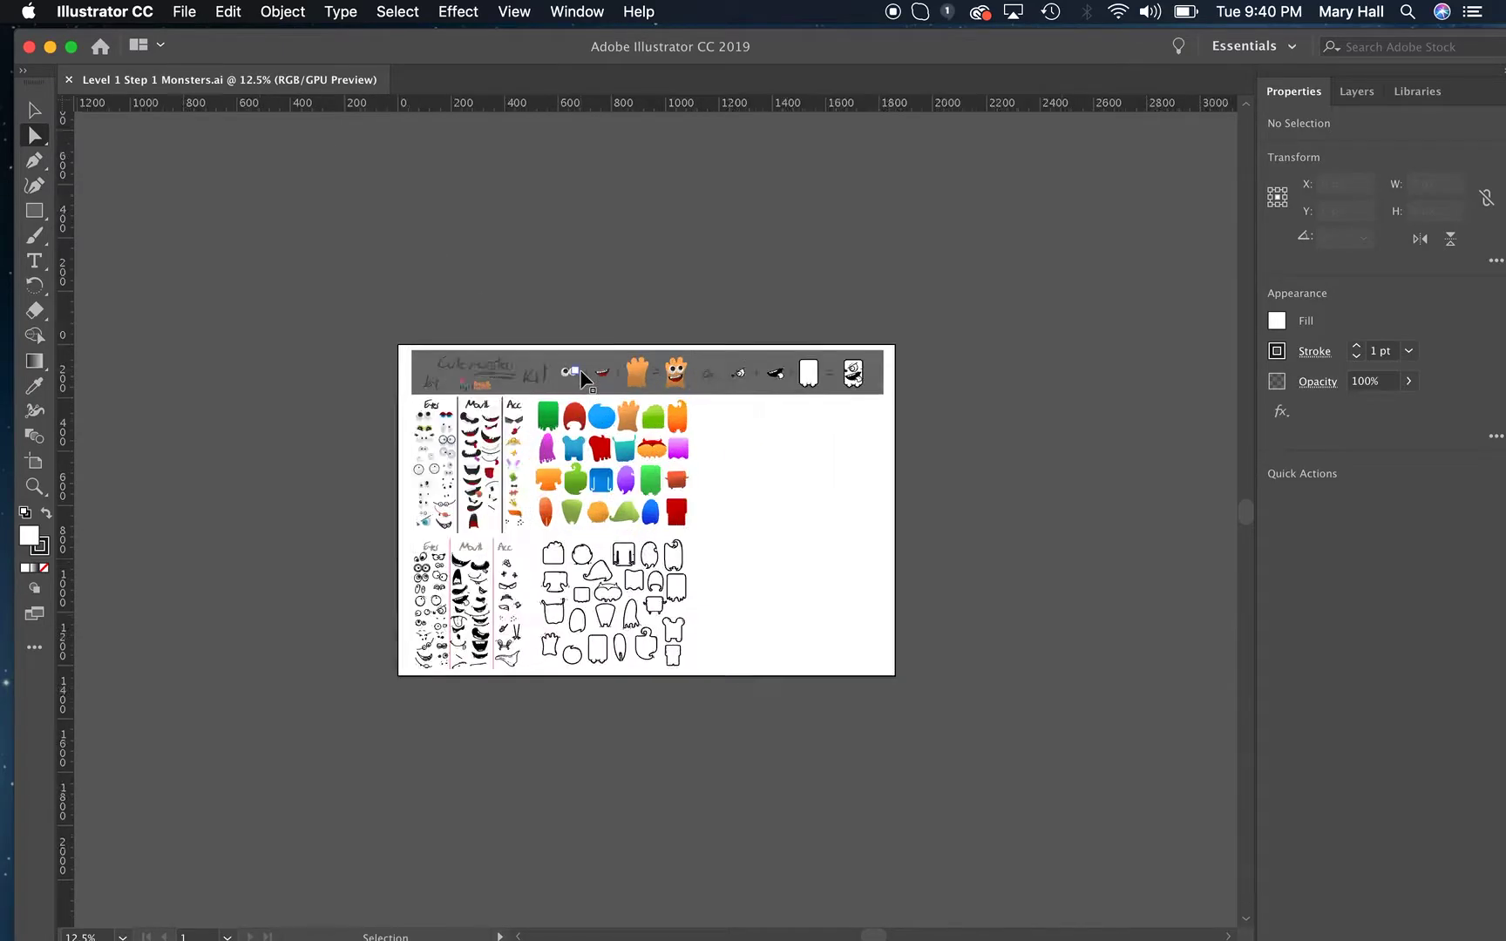
key(super+minus)
key(super+plus)
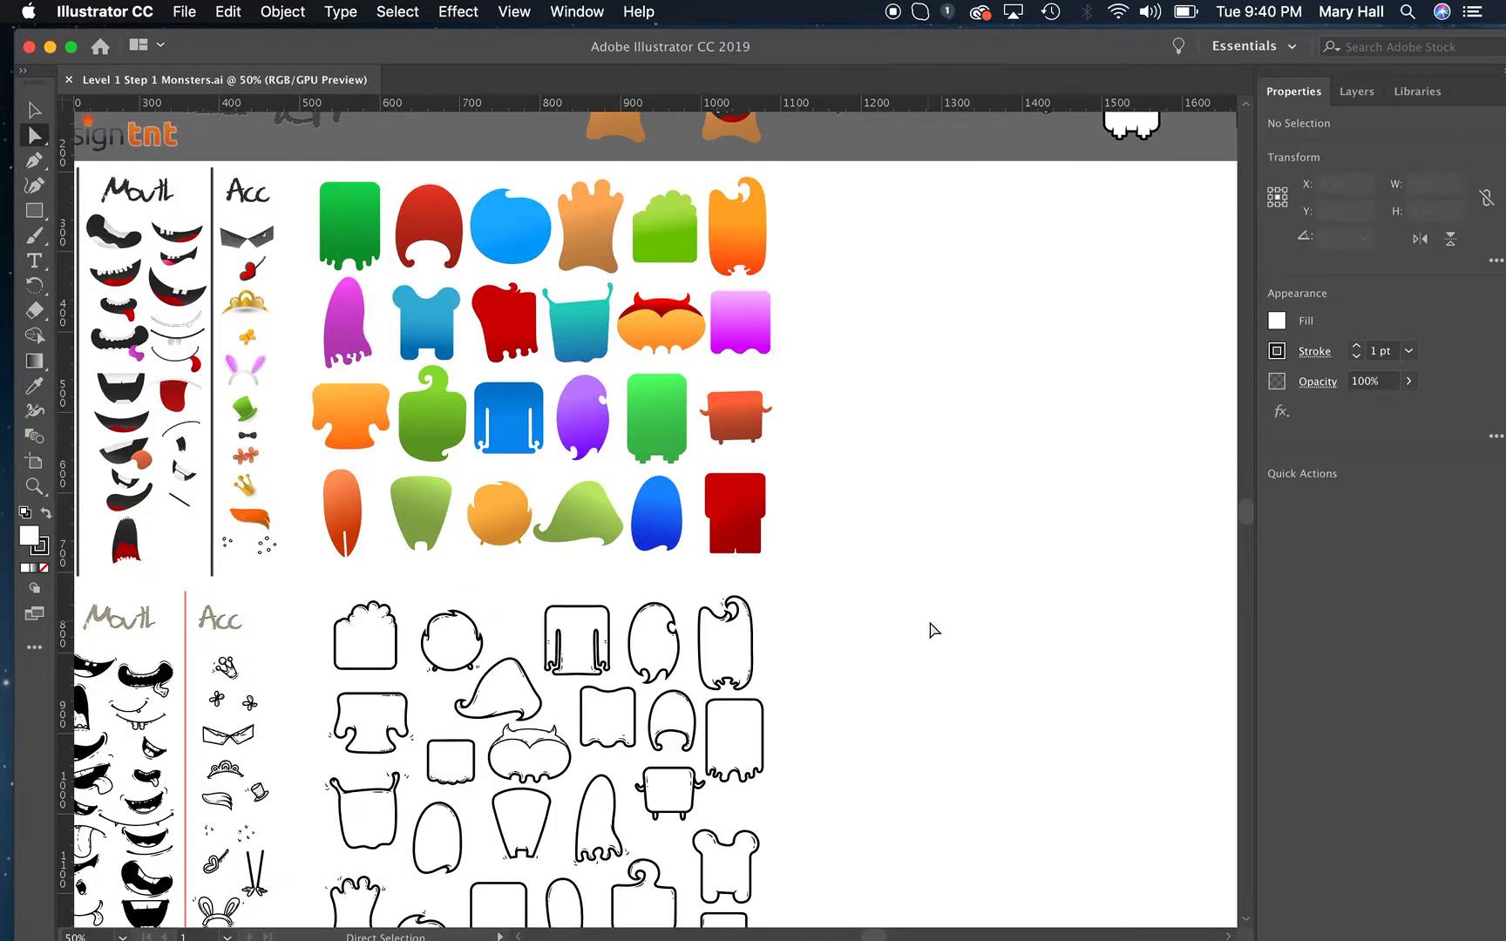
key(super+minus)
key(super+minus)
key(super+minus)
key(super+minus)
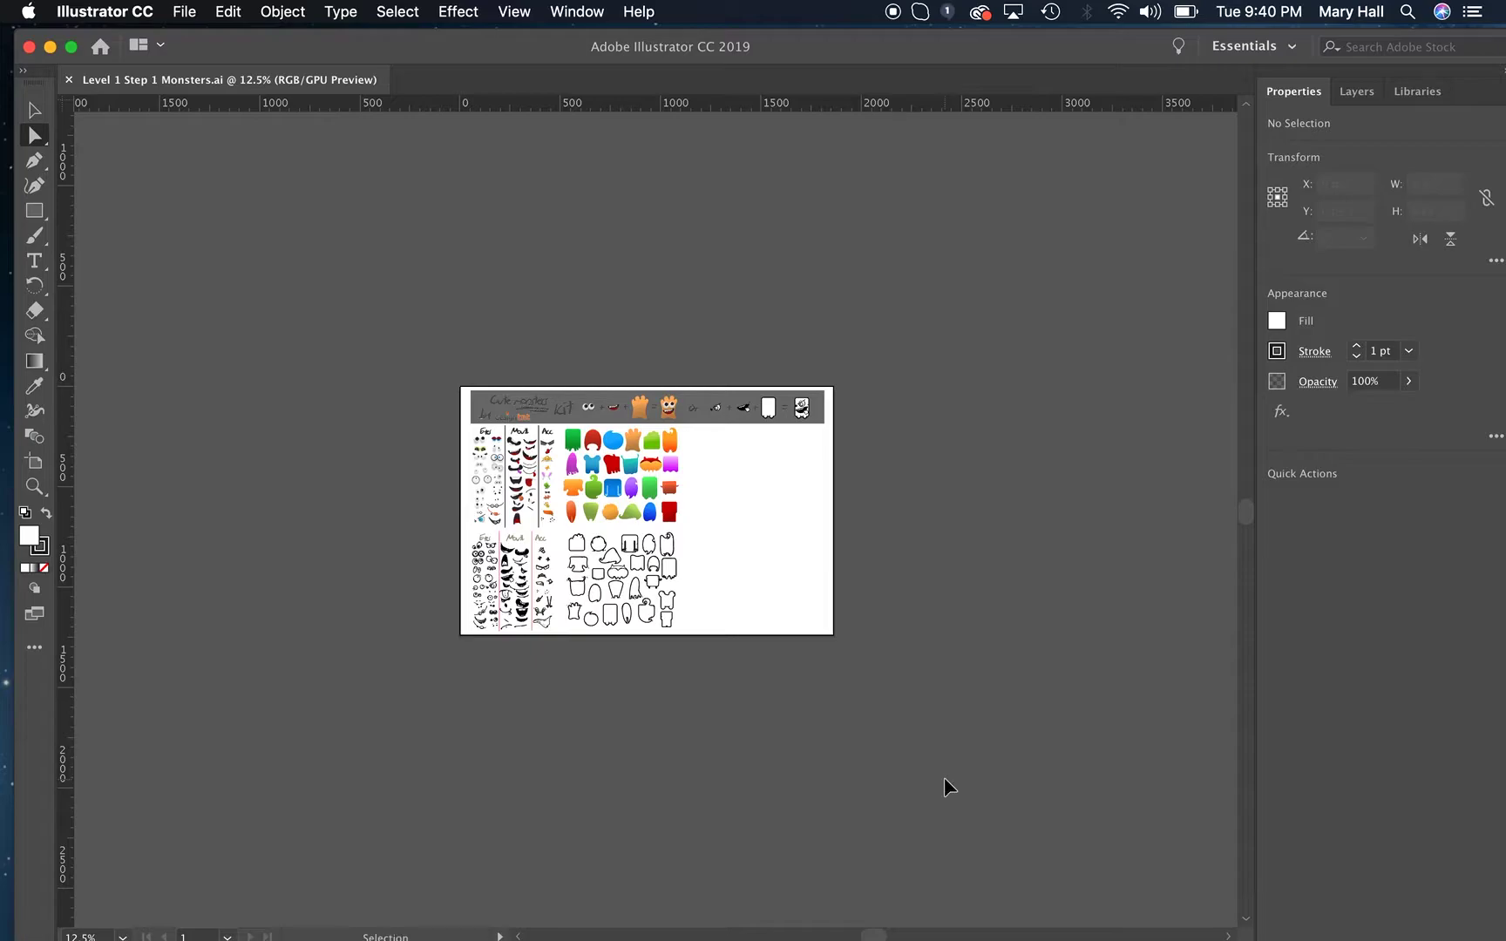
key(super+0)
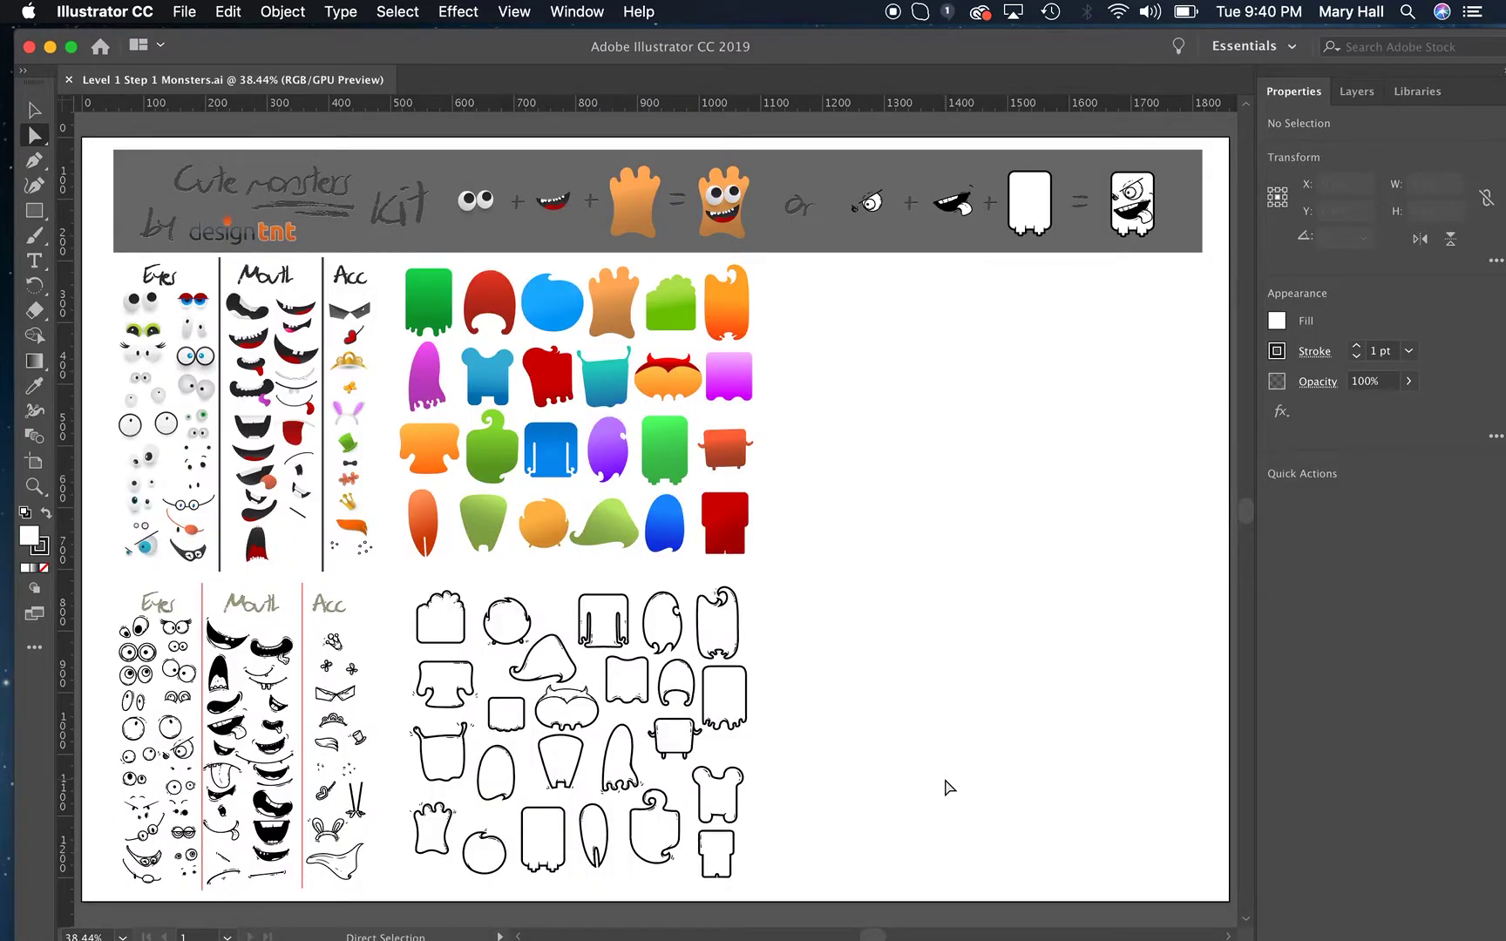
scroll(944, 779, up, 10)
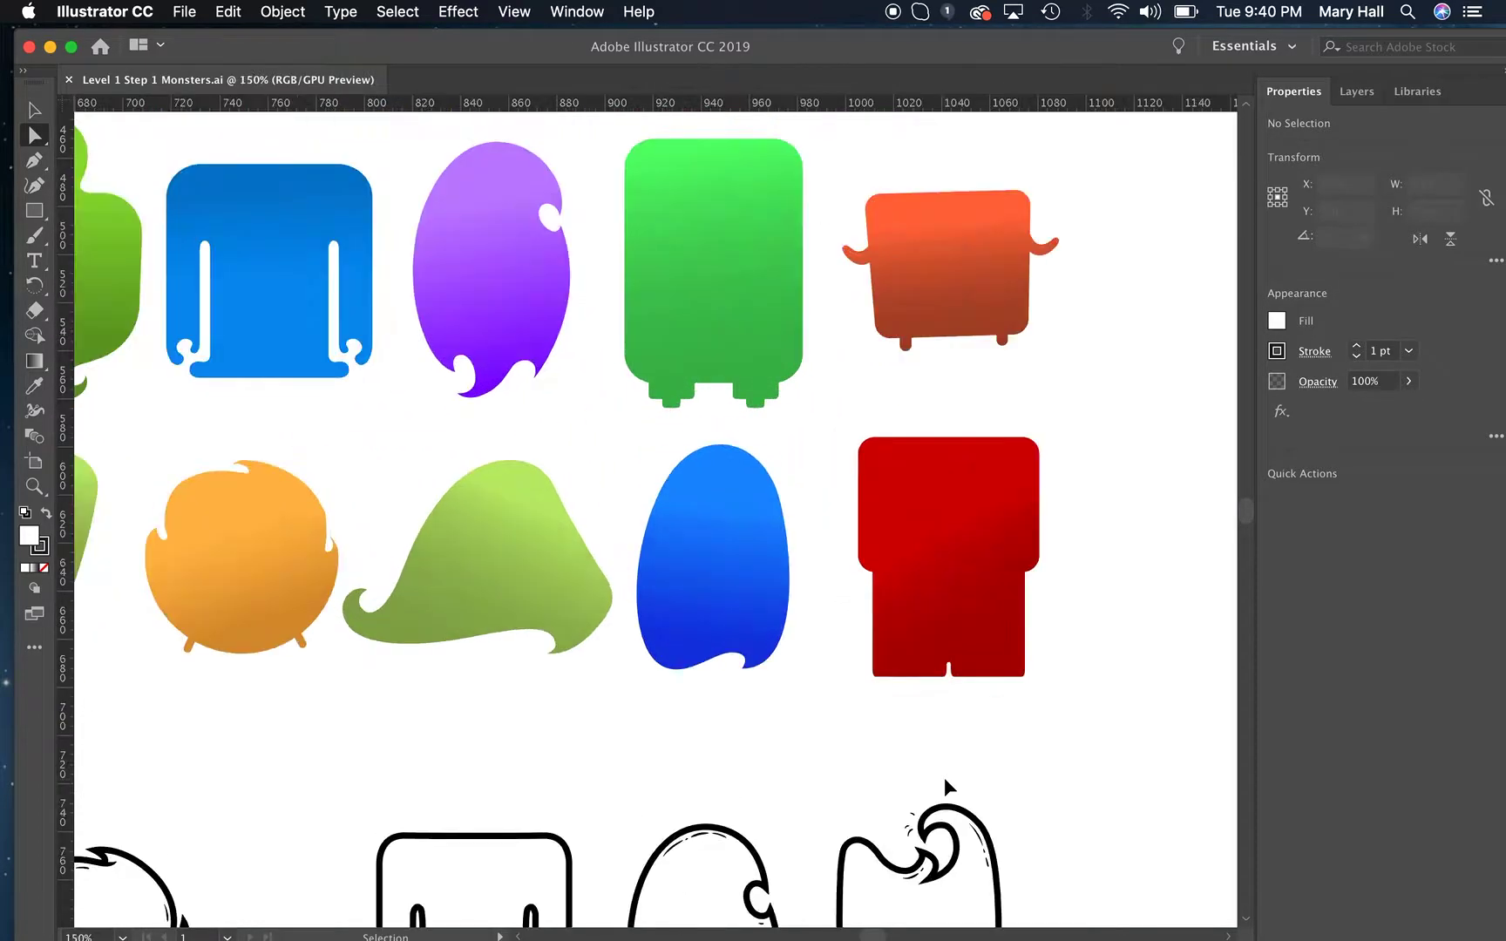
scroll(945, 779, down, 14)
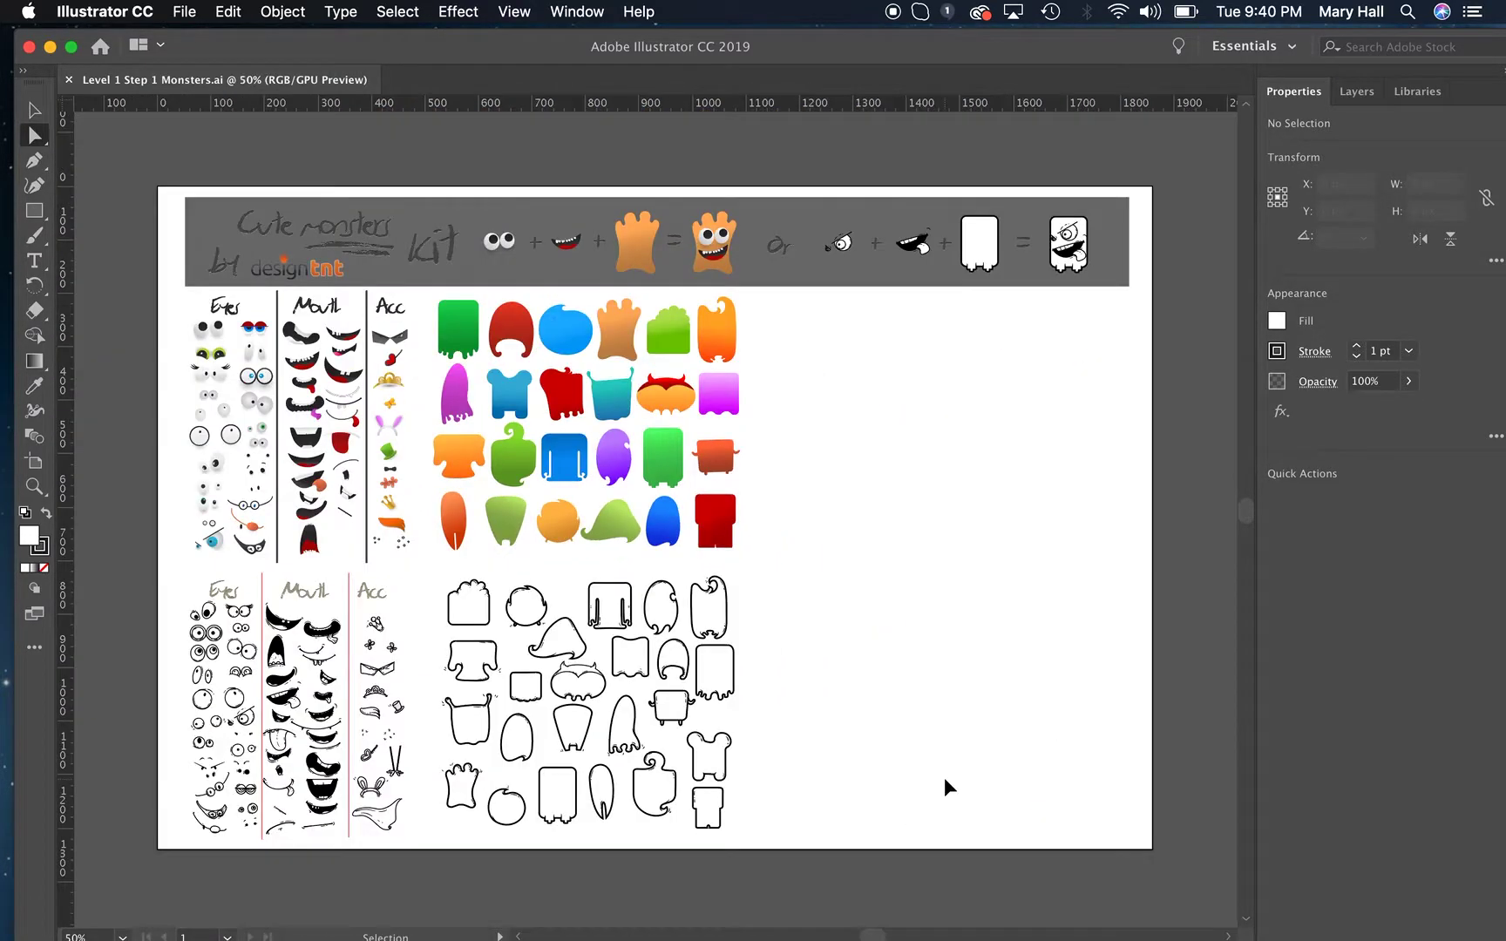
key(super+0)
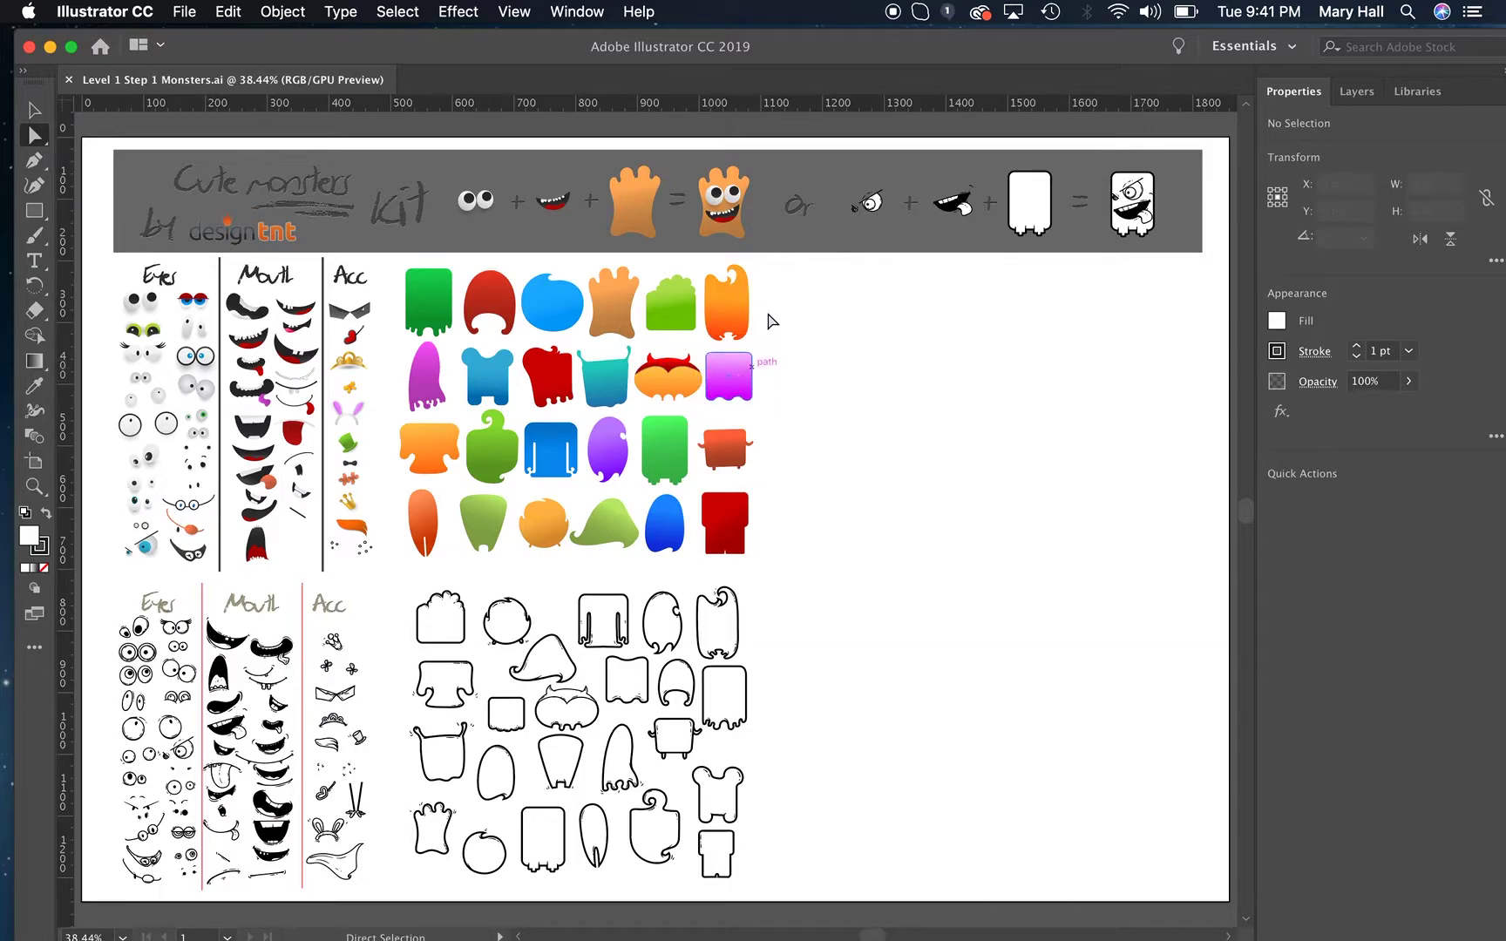
Assemble a monster in the artboard's blank area from the bumpy-topped green body, a pair of grey eyes and the dark open mouth with teeth.
click(34, 110)
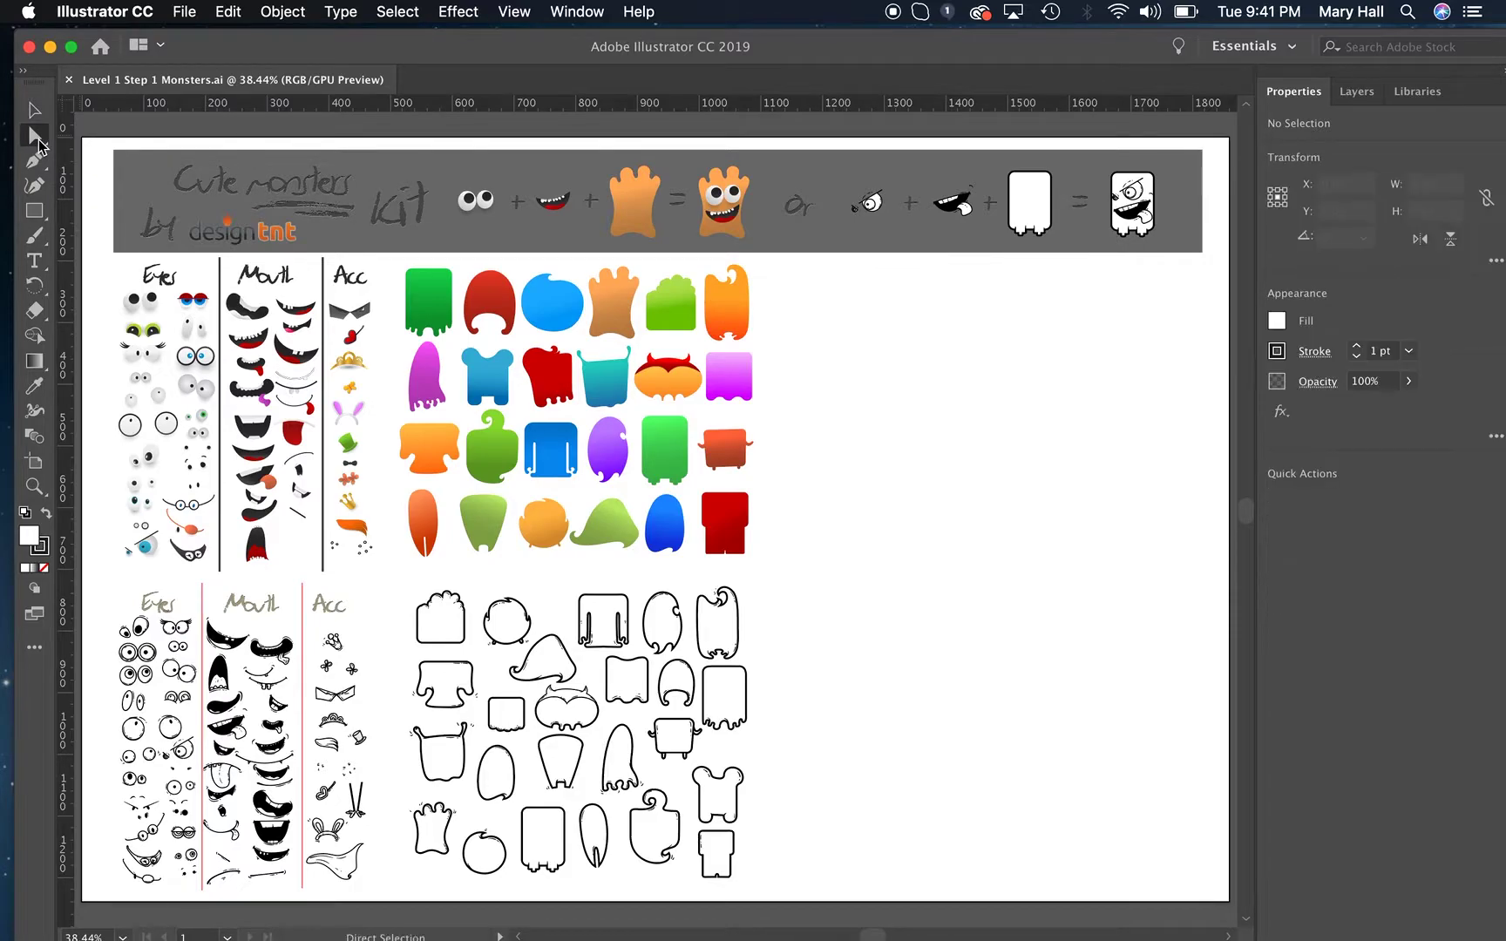
click(37, 138)
click(36, 115)
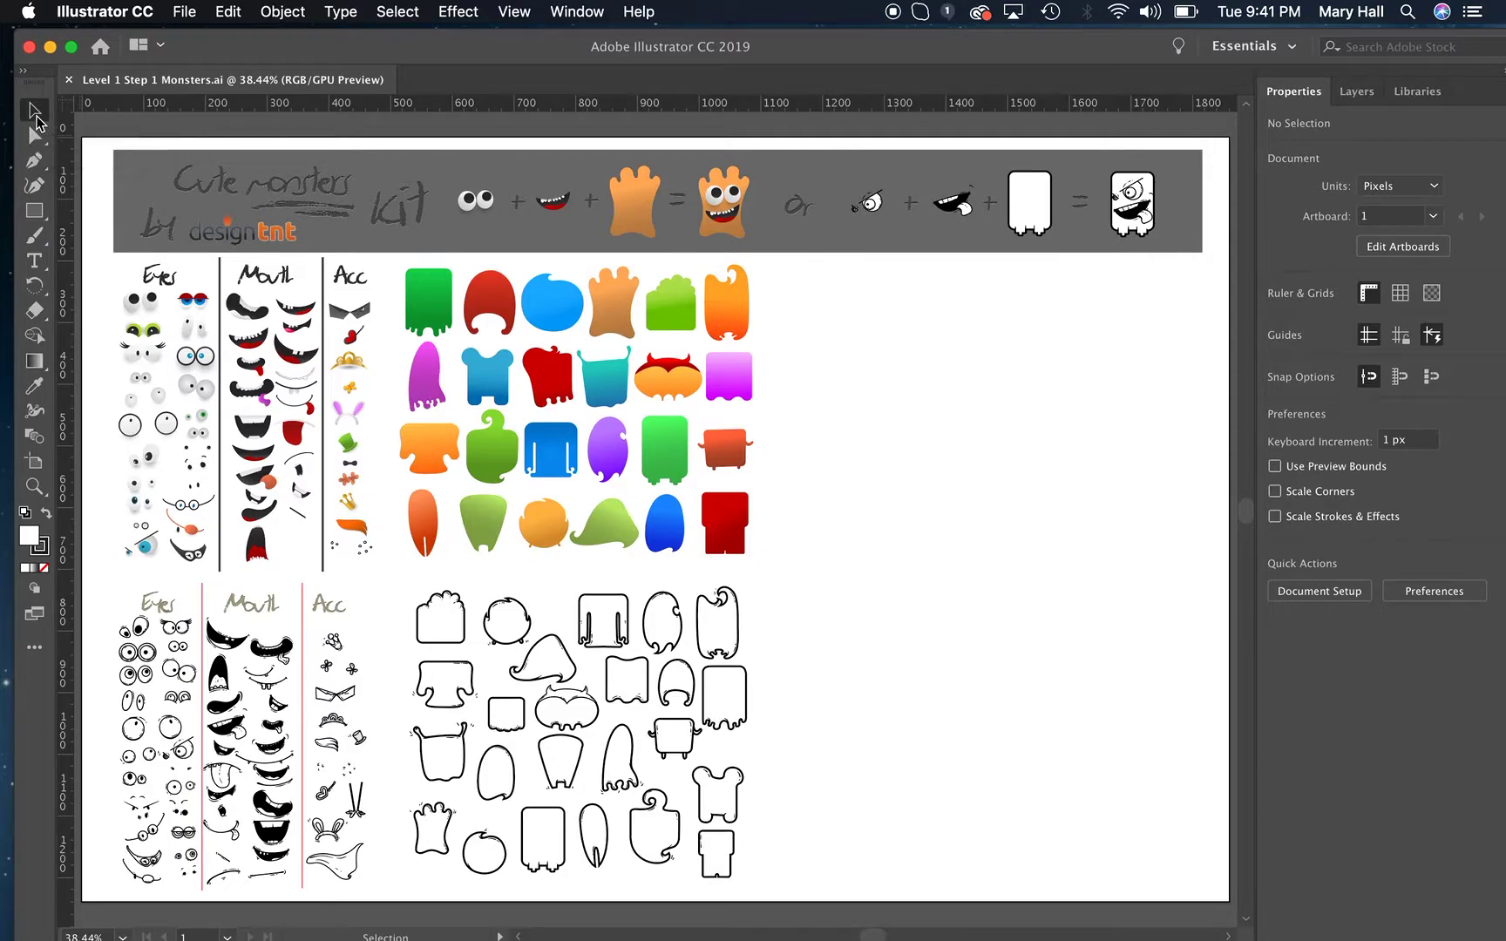
drag(666, 309, 959, 397)
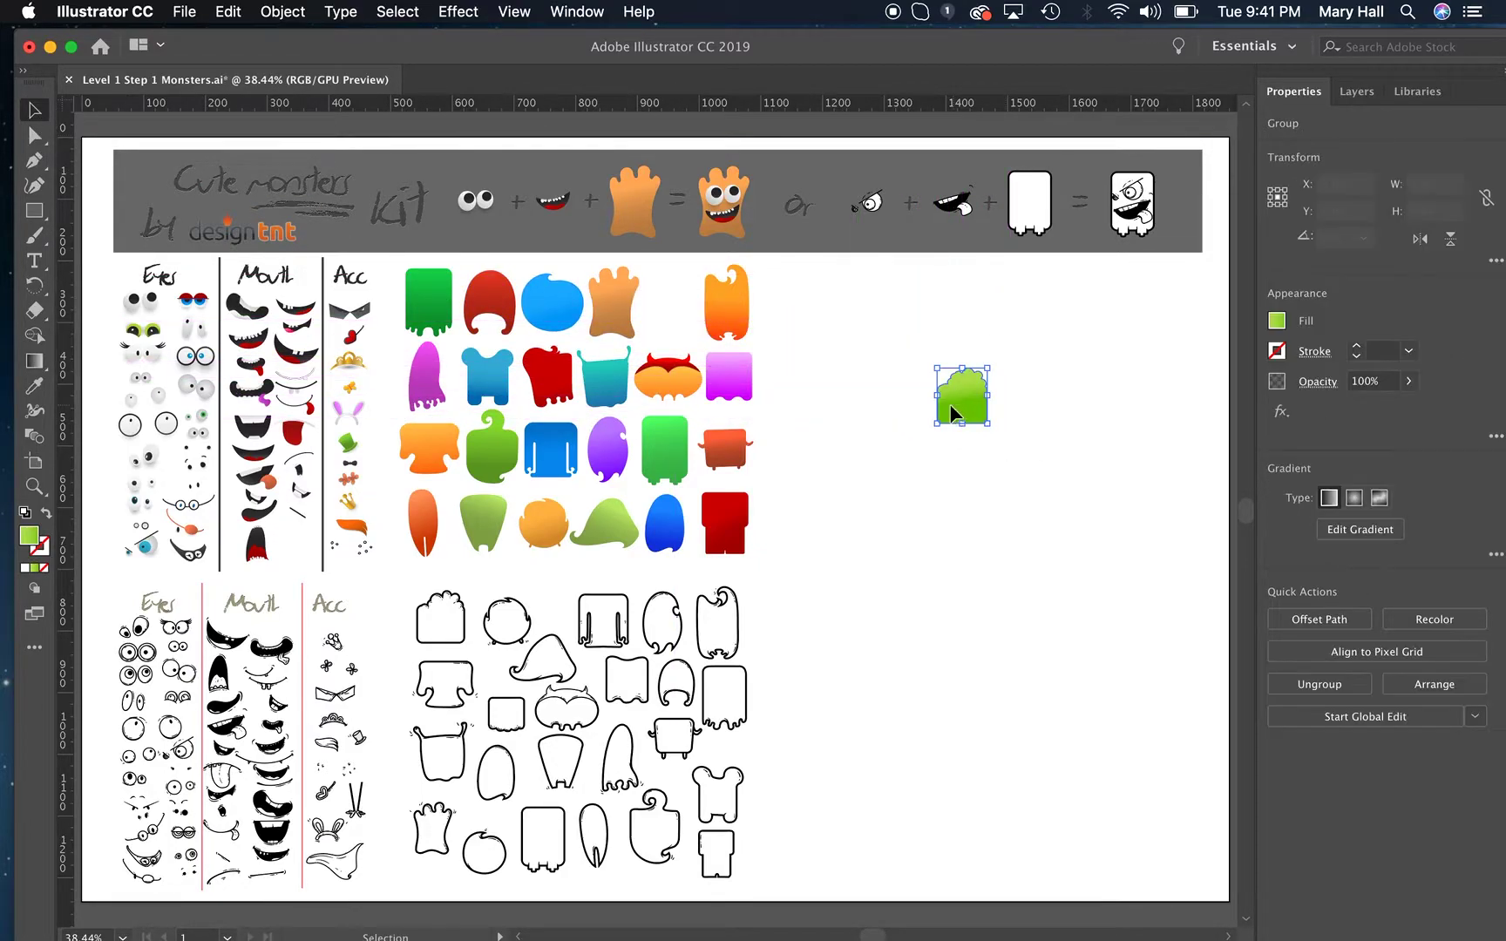
drag(207, 397, 967, 398)
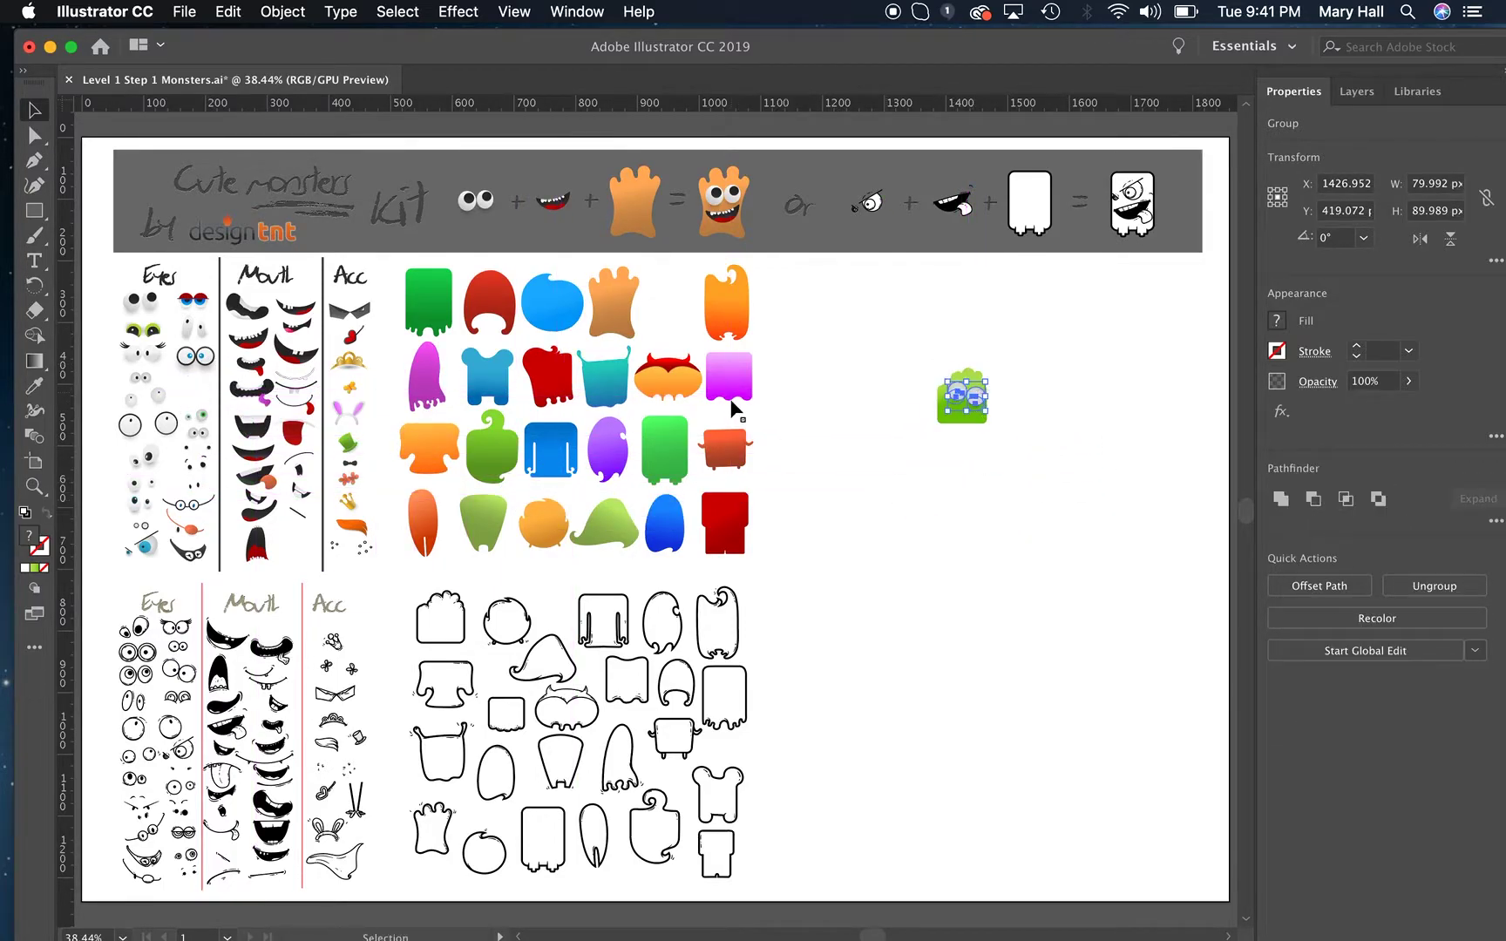
drag(256, 439, 957, 420)
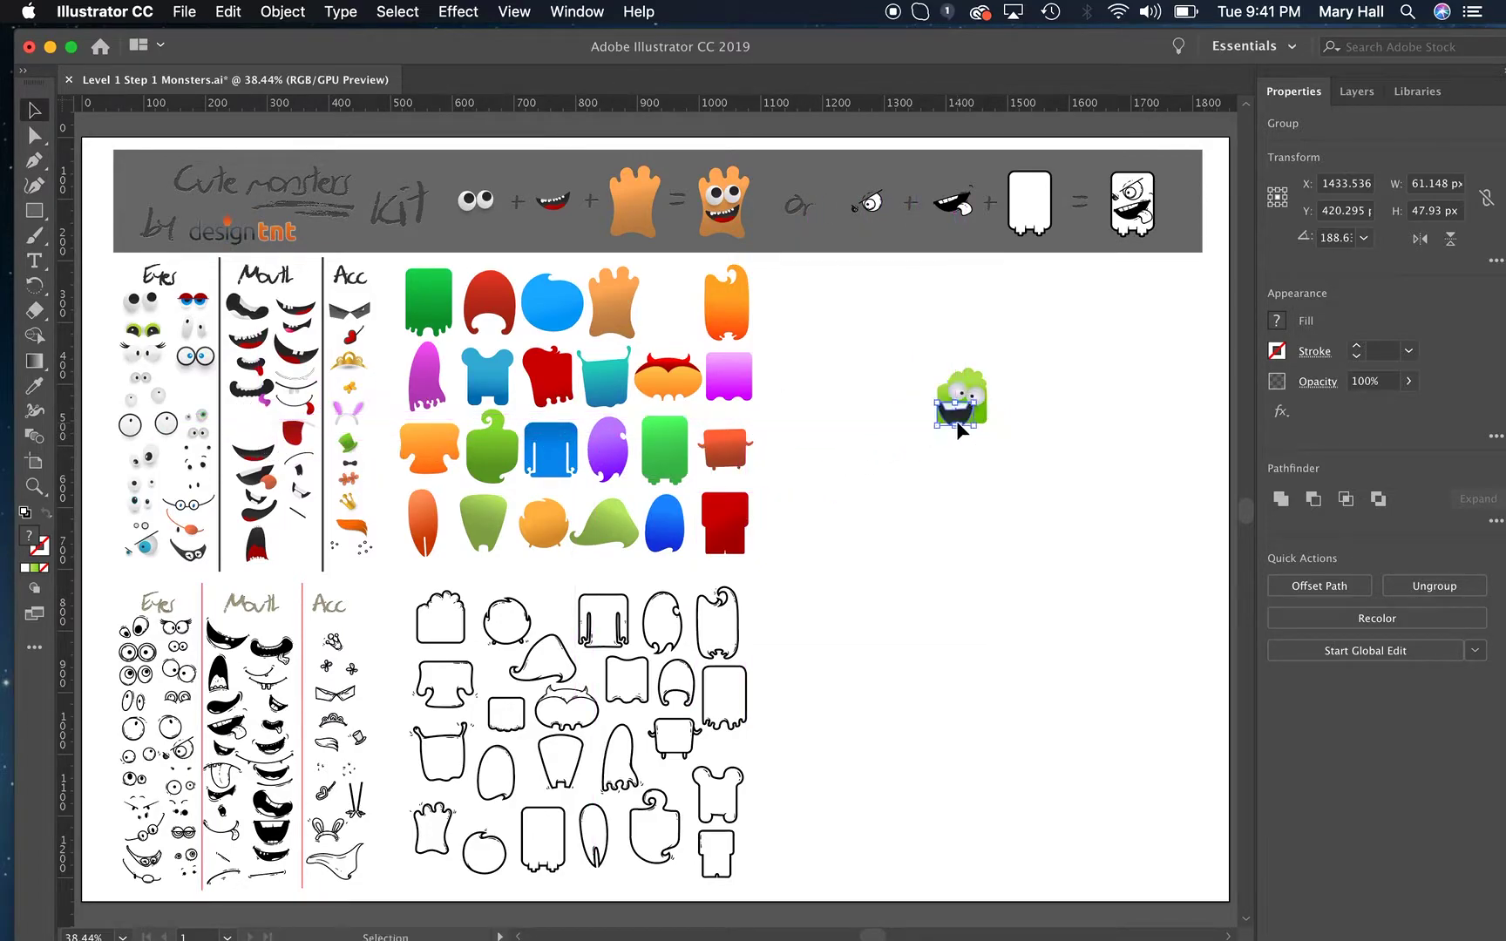
click(1040, 473)
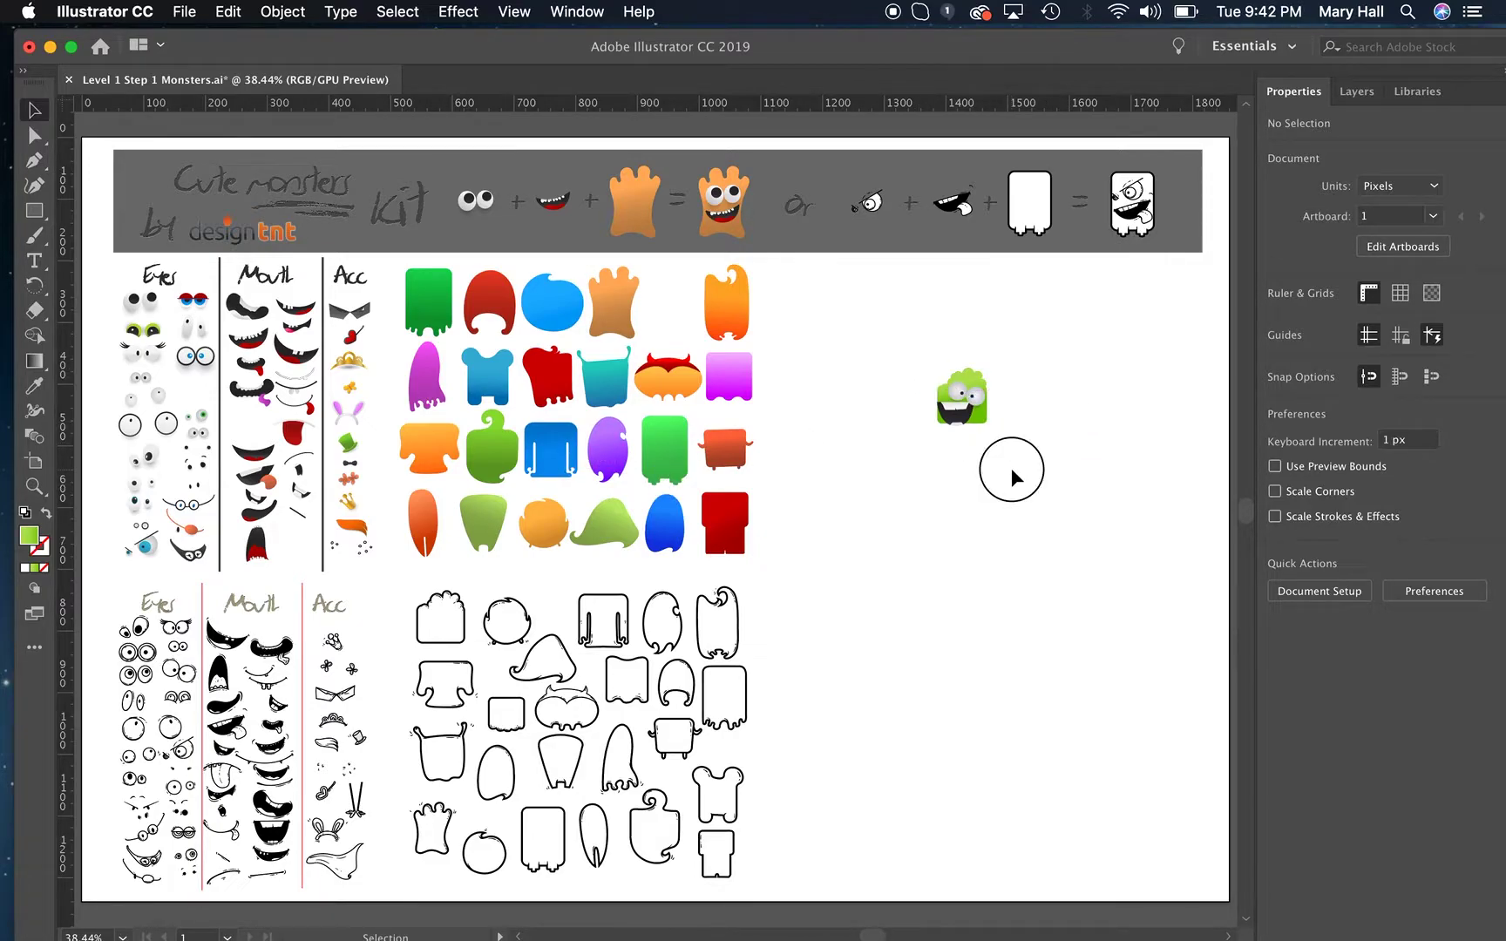
Scale all parts of the green monster together to about 475 × 556 px and move it fully inside the artboard's blank area.
drag(1016, 442, 890, 296)
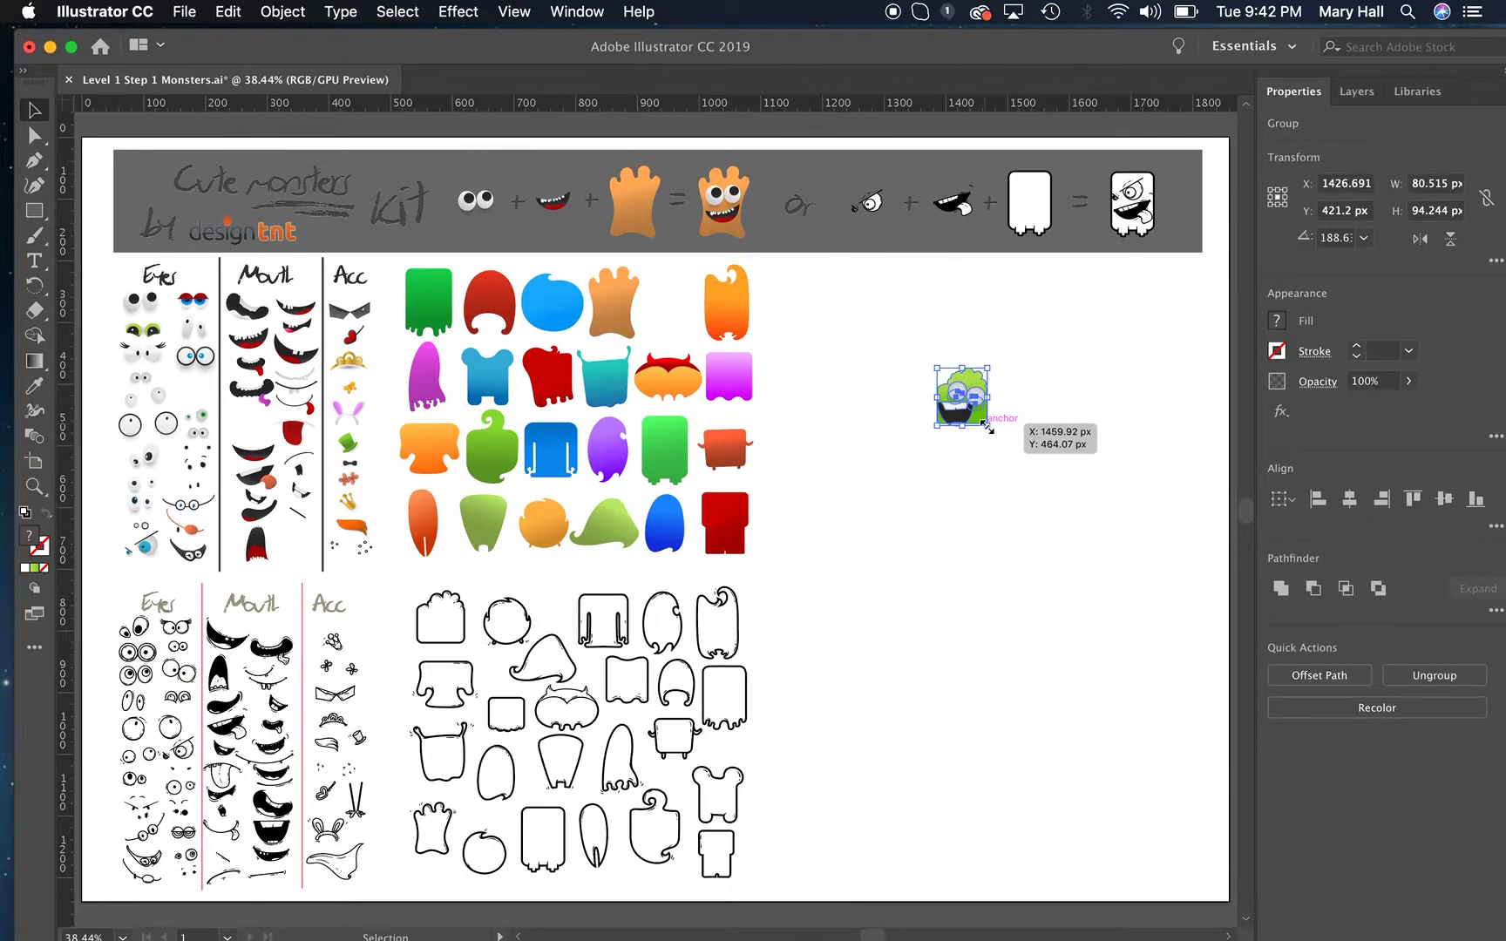
drag(987, 426, 1181, 753)
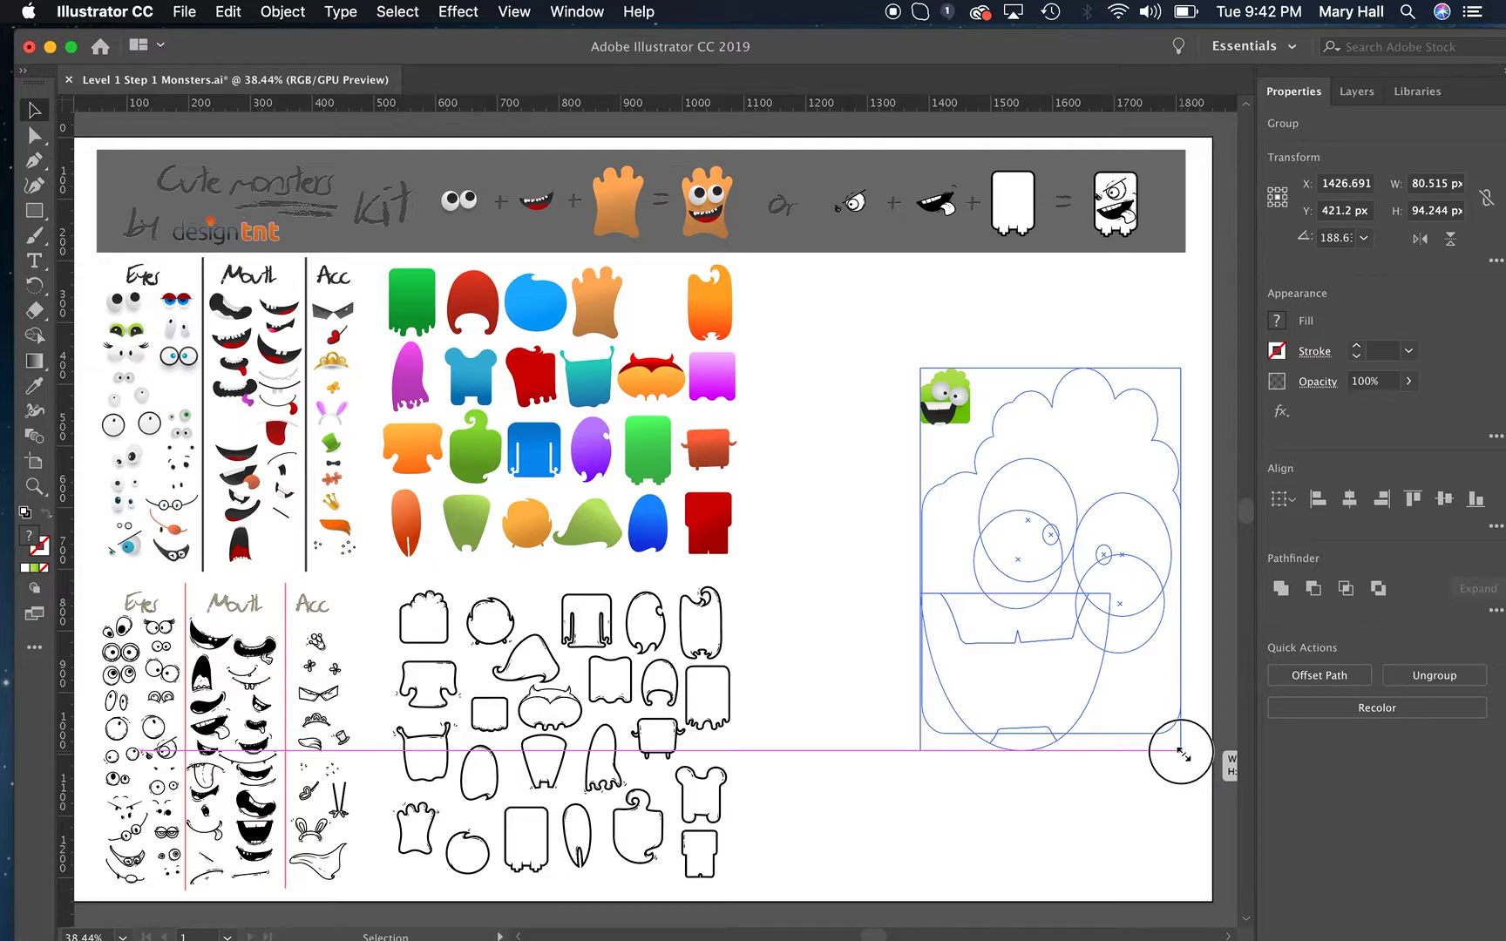
drag(1183, 753, 1094, 712)
key(shift)
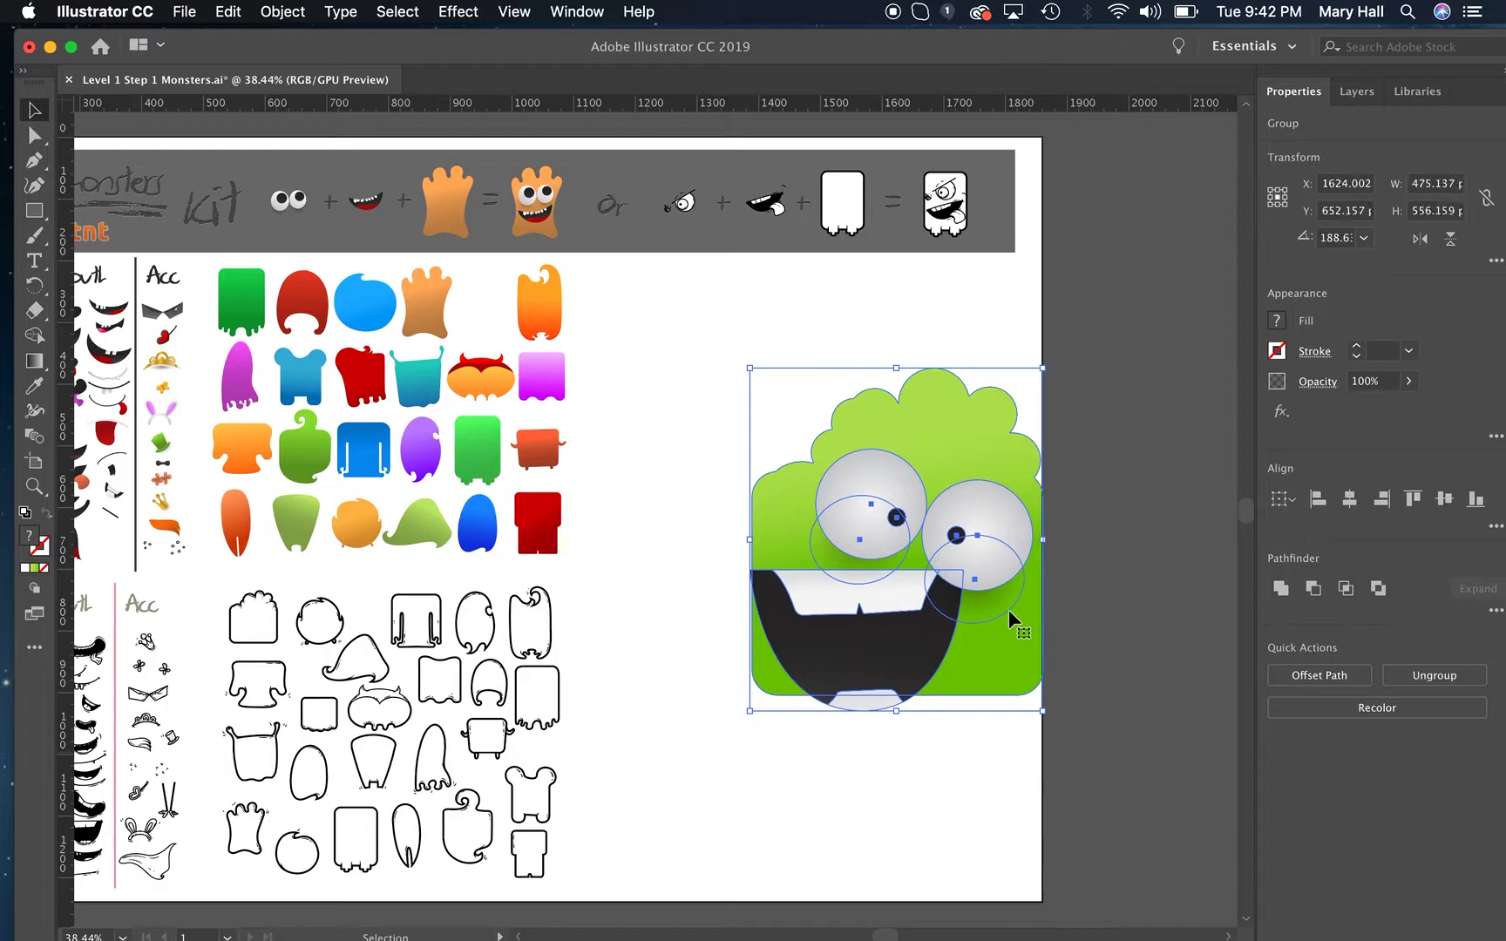
drag(999, 633, 914, 591)
click(996, 616)
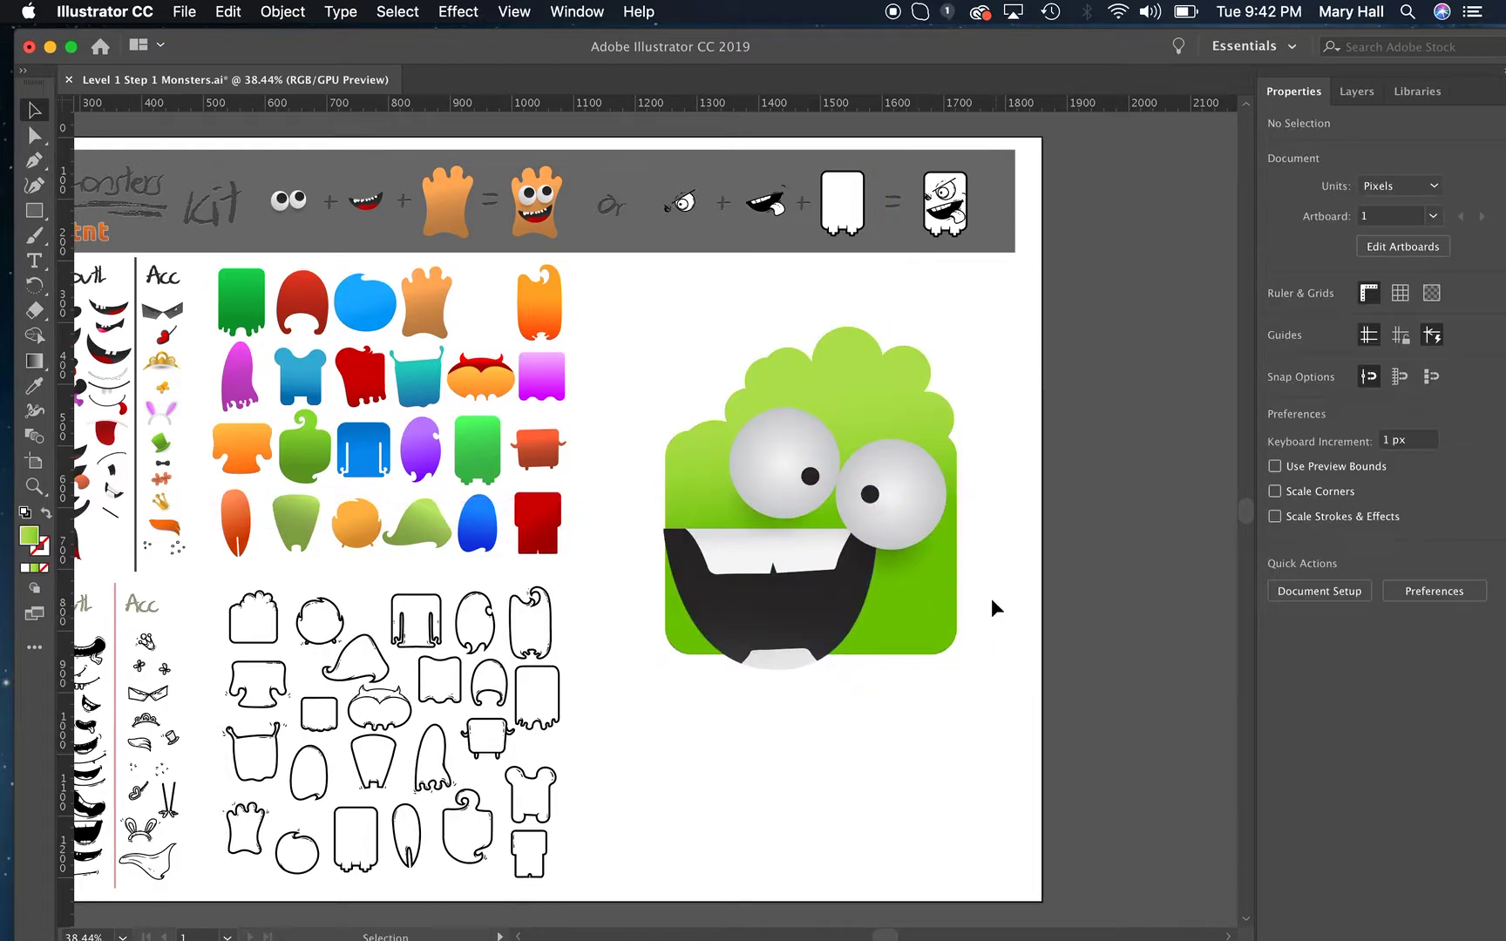
Move the eyes higher on the green body, and widen and level the mouth below them.
drag(976, 719, 772, 357)
click(989, 615)
drag(902, 471, 907, 392)
drag(834, 575, 880, 522)
drag(709, 486, 677, 537)
drag(866, 431, 954, 486)
click(875, 493)
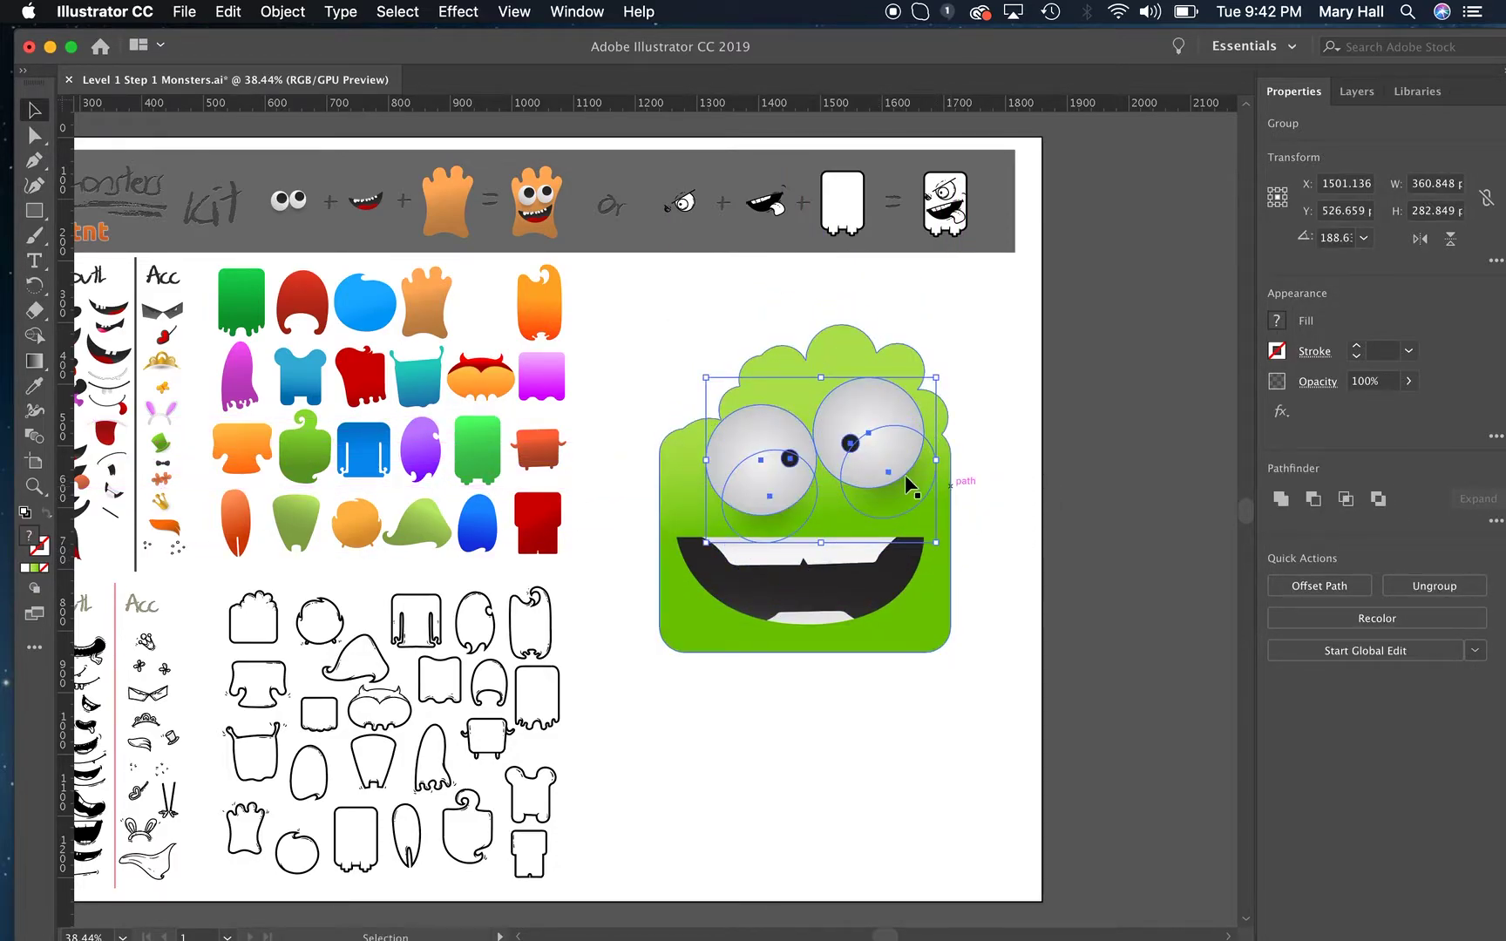
Resize the pair of eyes to about 344 × 241 px and center them just above the mouth.
right_click(861, 462)
click(838, 465)
drag(877, 430, 855, 440)
drag(915, 552, 900, 545)
click(1073, 522)
drag(829, 438, 854, 440)
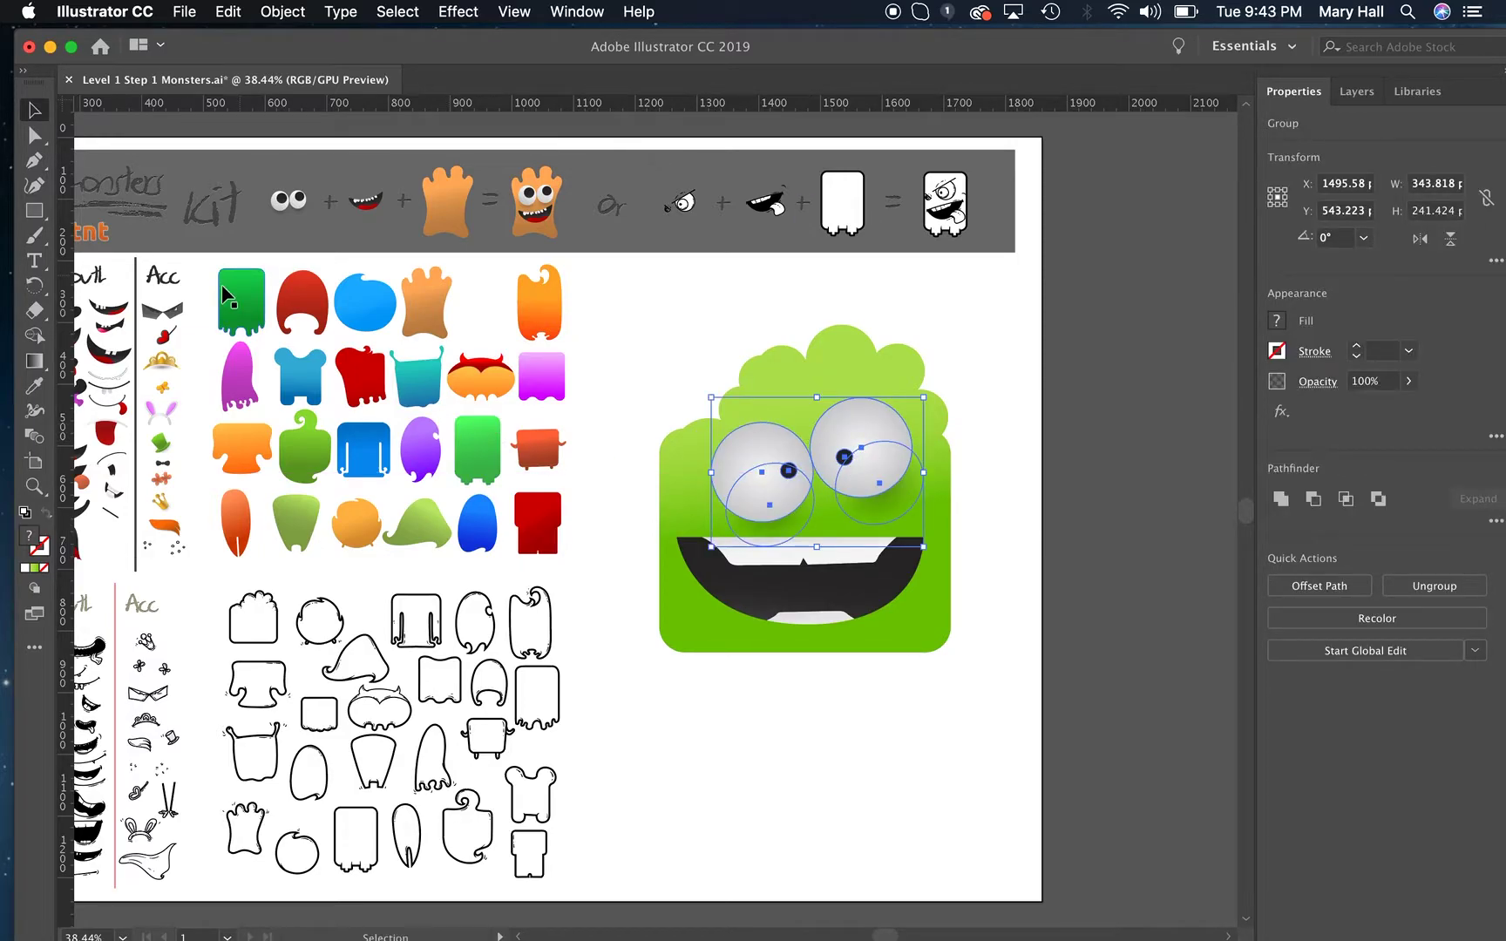
Try the heart eye patch from the accessories on the monster, enlarged to about 229 × 256 px and rotated, and delete it.
click(166, 311)
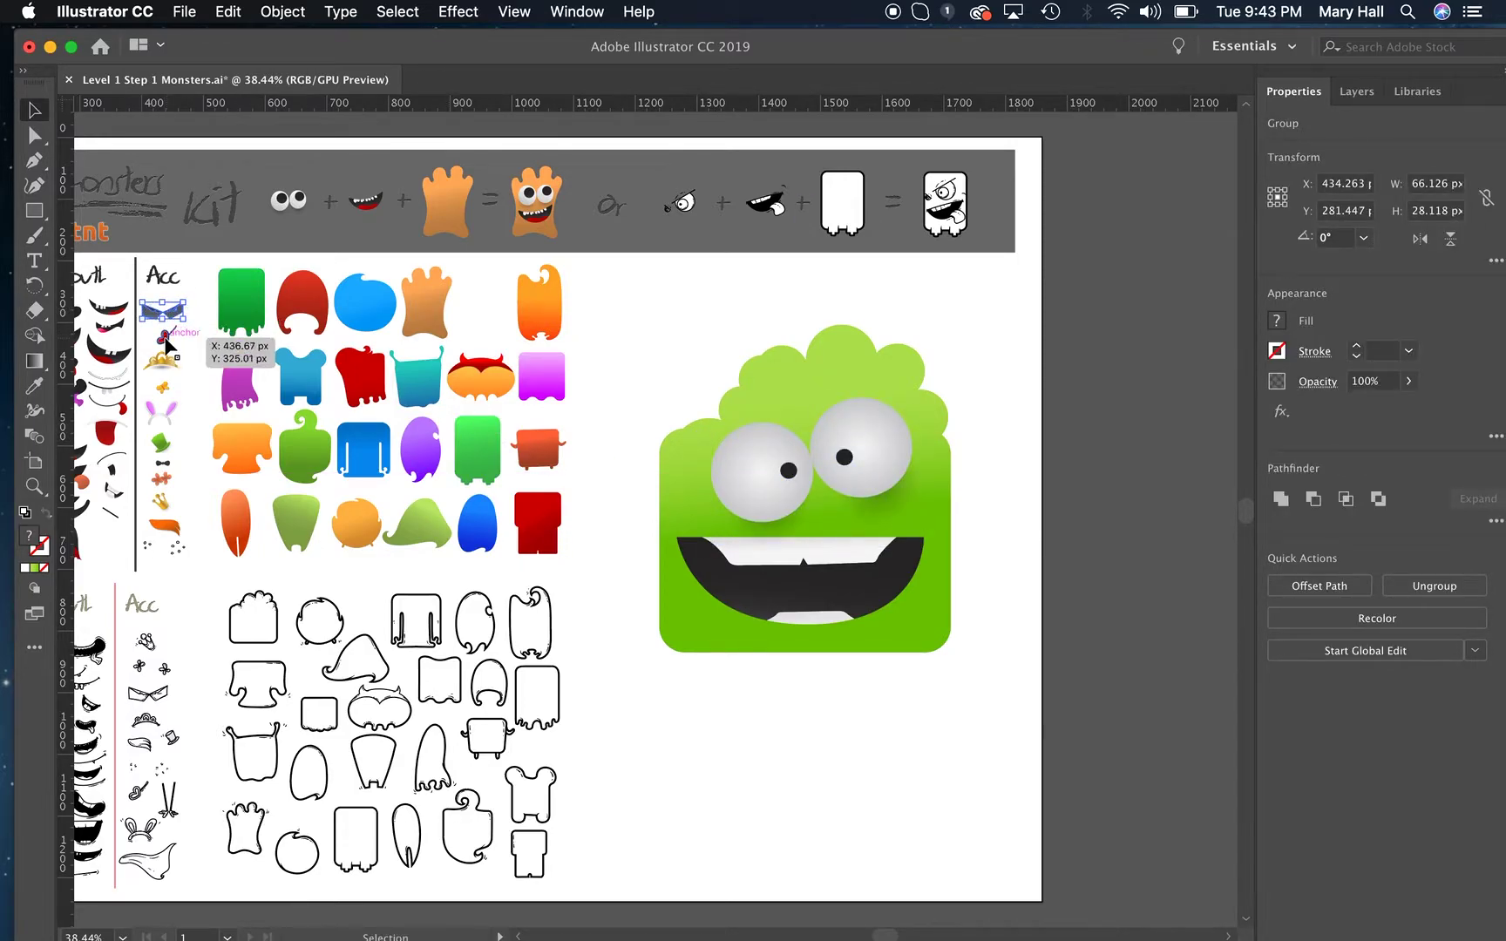
drag(161, 331, 719, 499)
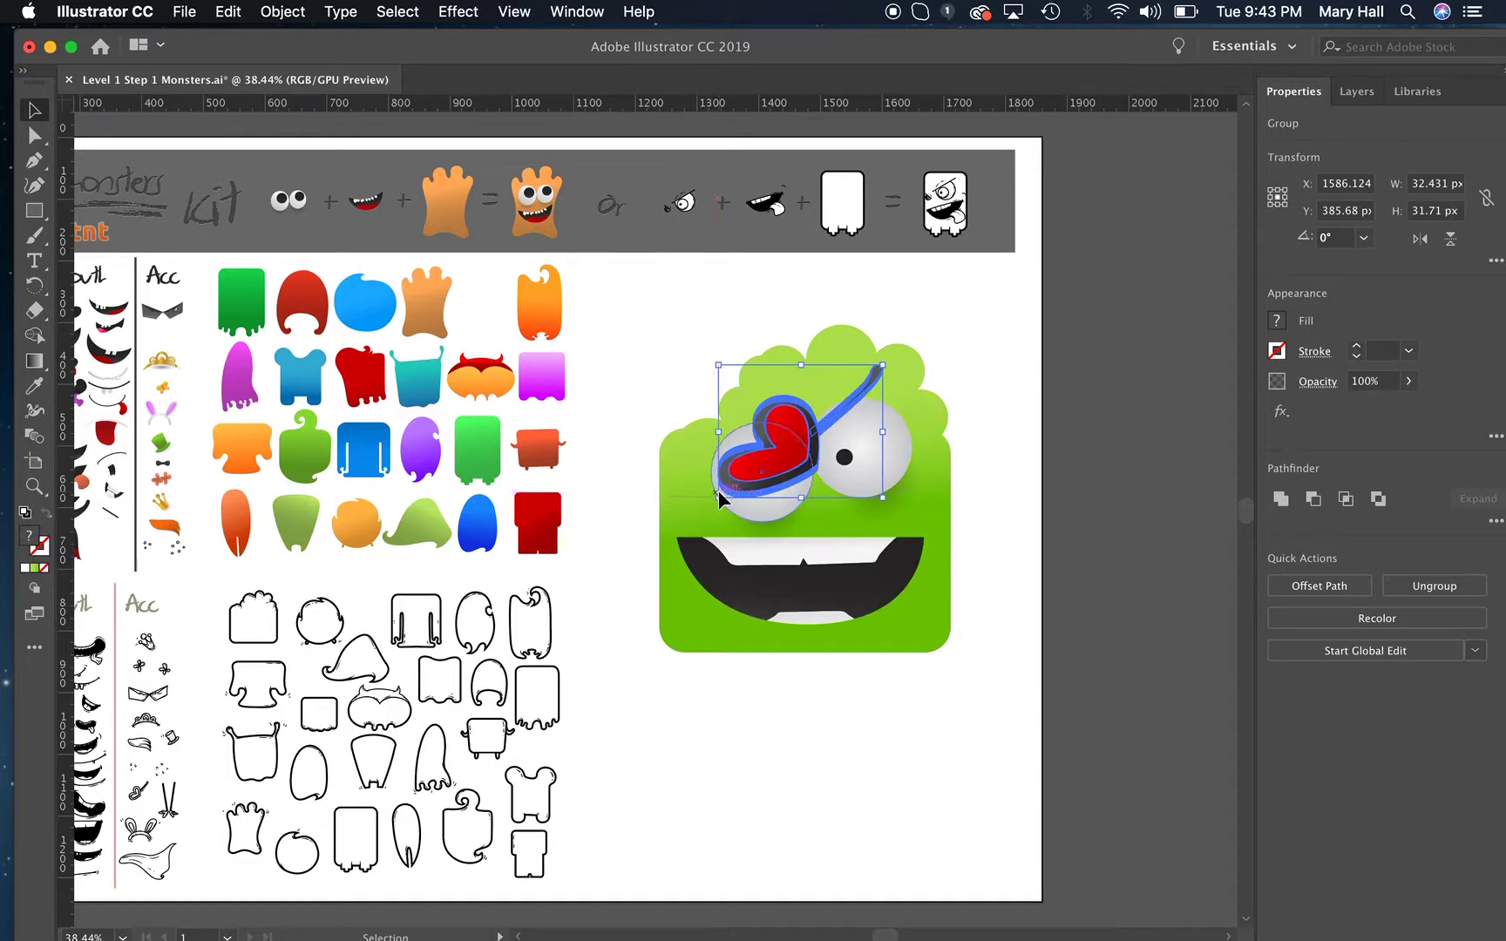
drag(887, 504, 751, 494)
drag(814, 442, 944, 397)
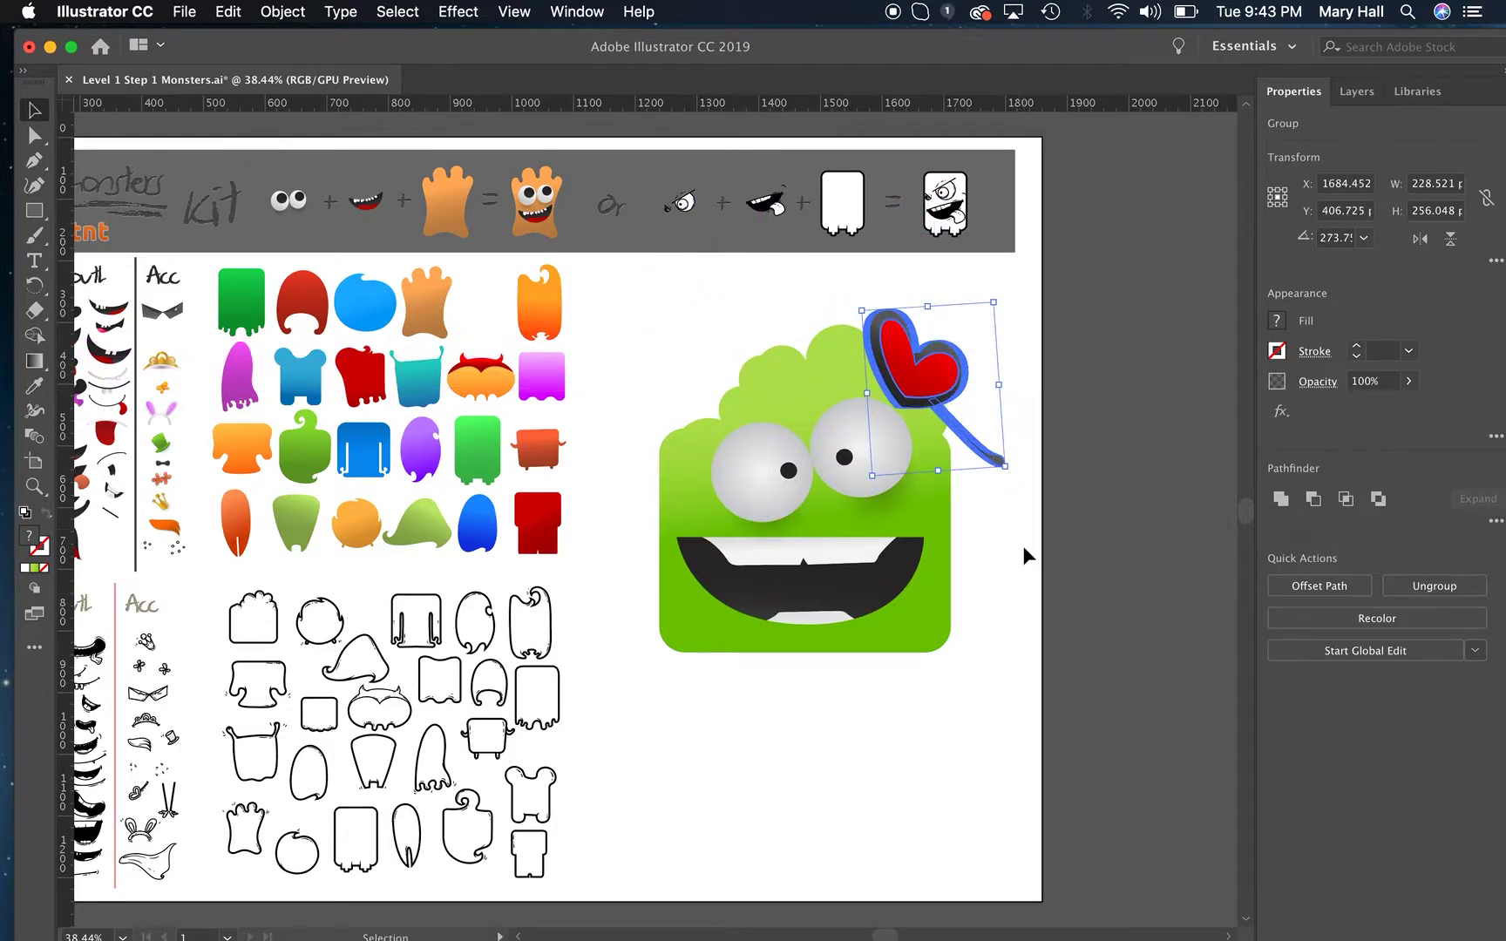
key(Delete)
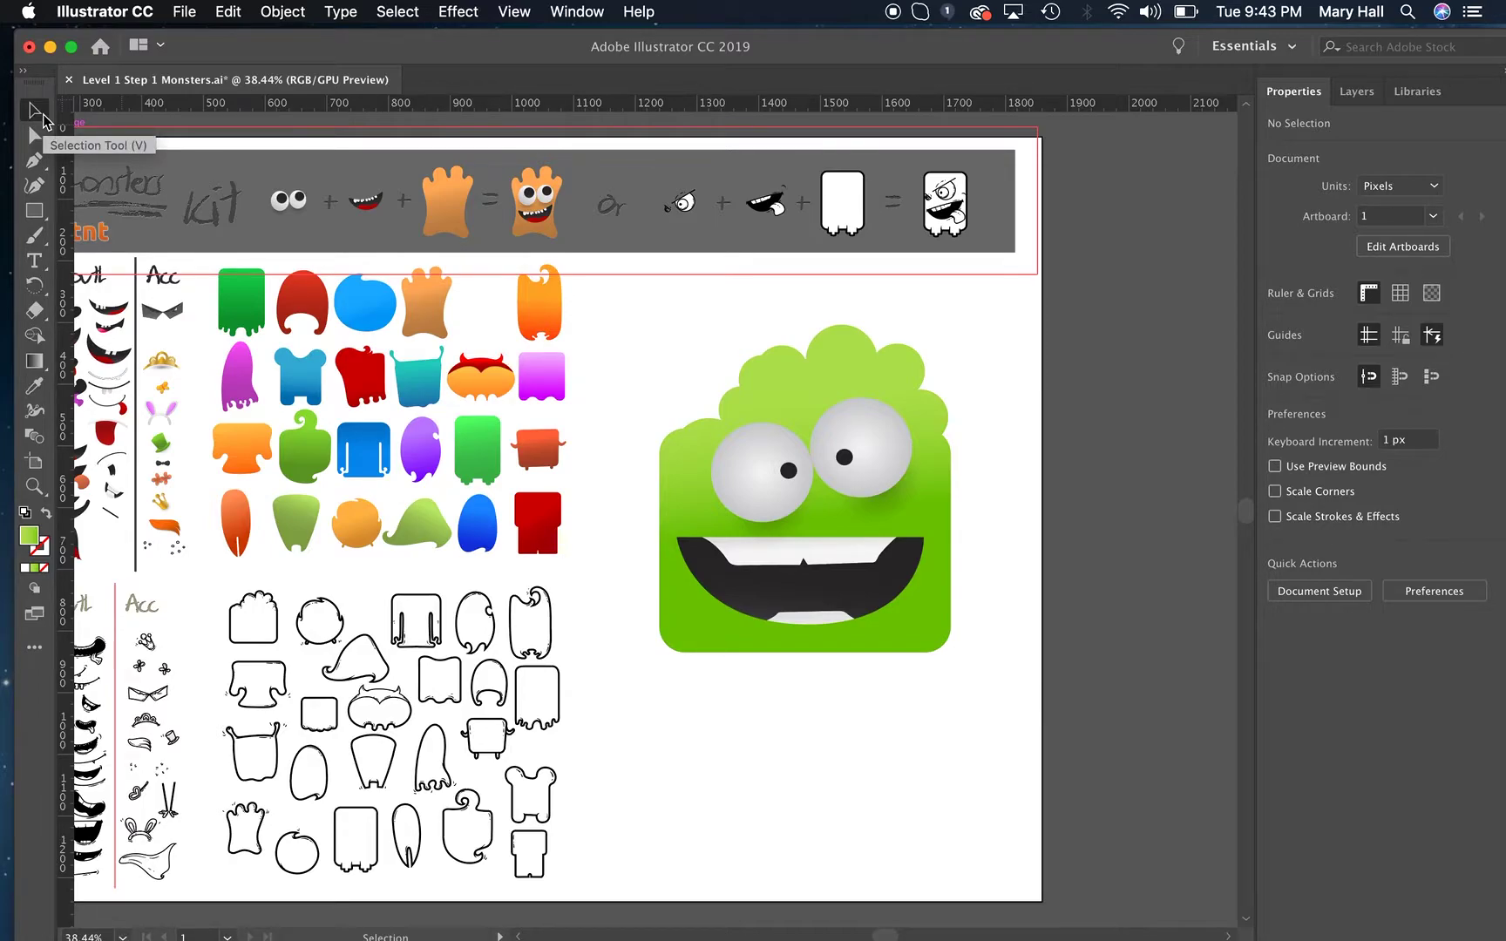
Select all parts of the green monster and scale them together proportionally to about 533 × 600 px.
click(934, 560)
drag(991, 704, 760, 379)
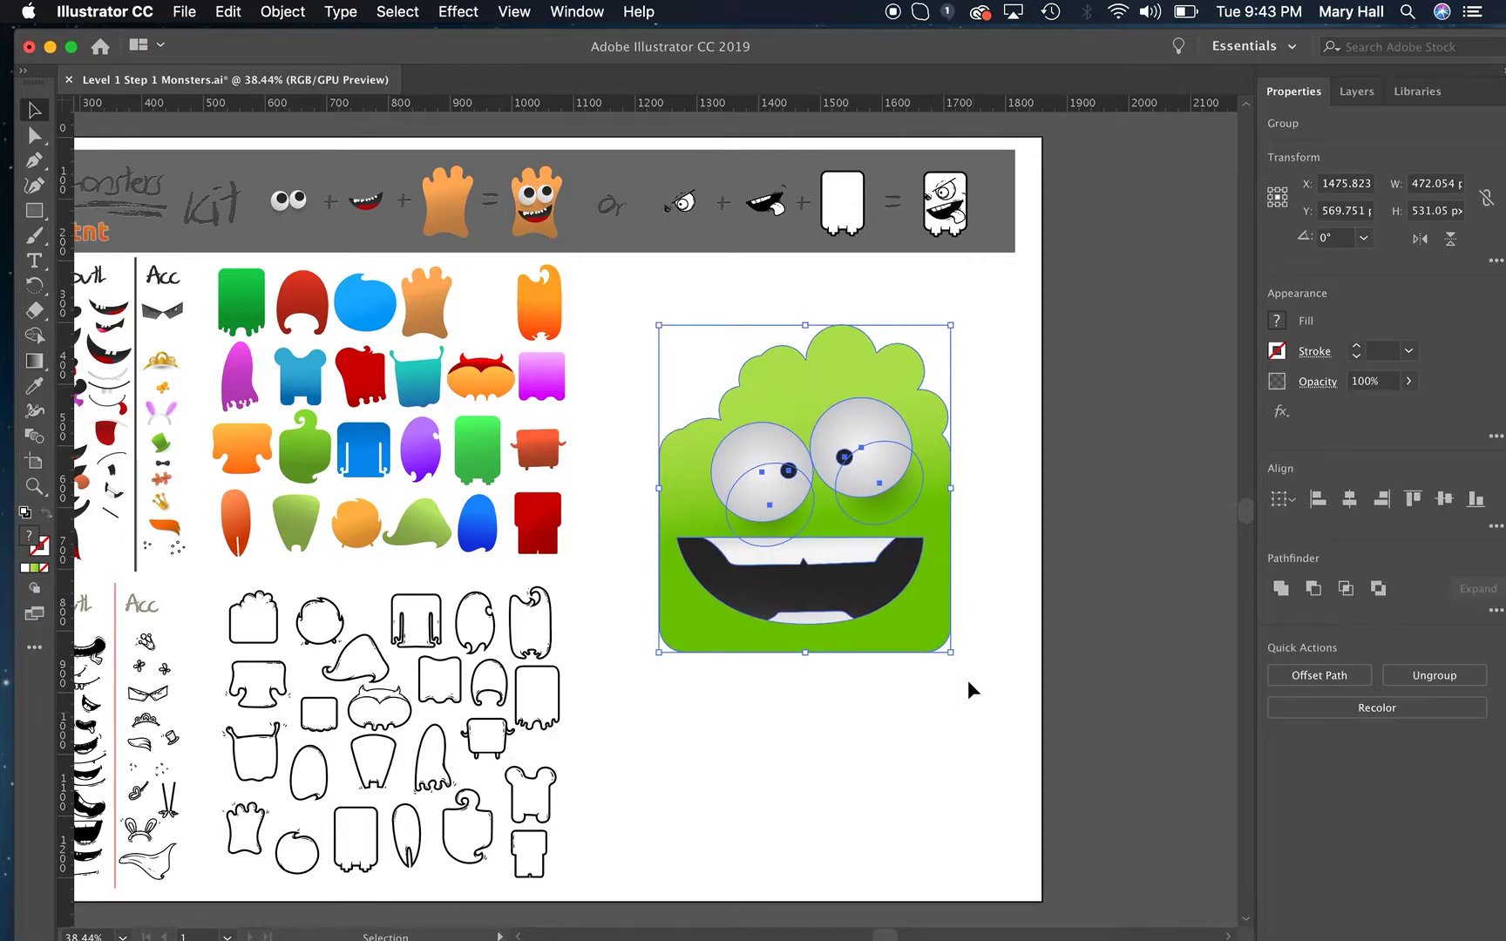
drag(951, 652, 988, 780)
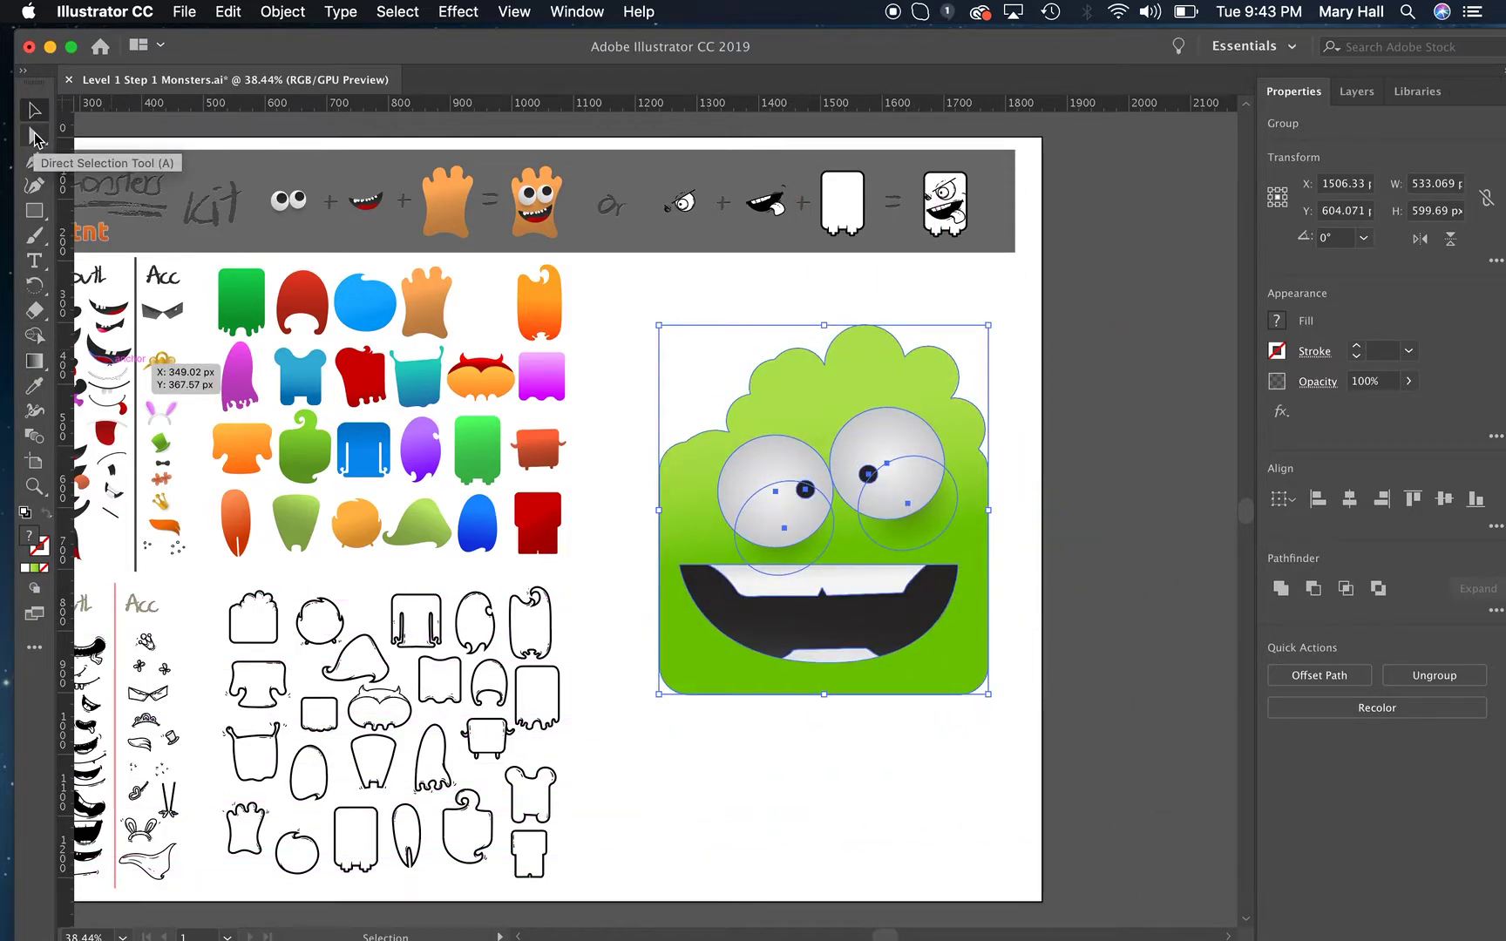
Select only the green body with the Direct Selection tool and move it slightly up and left to about X 1484, Y 581 px.
click(35, 137)
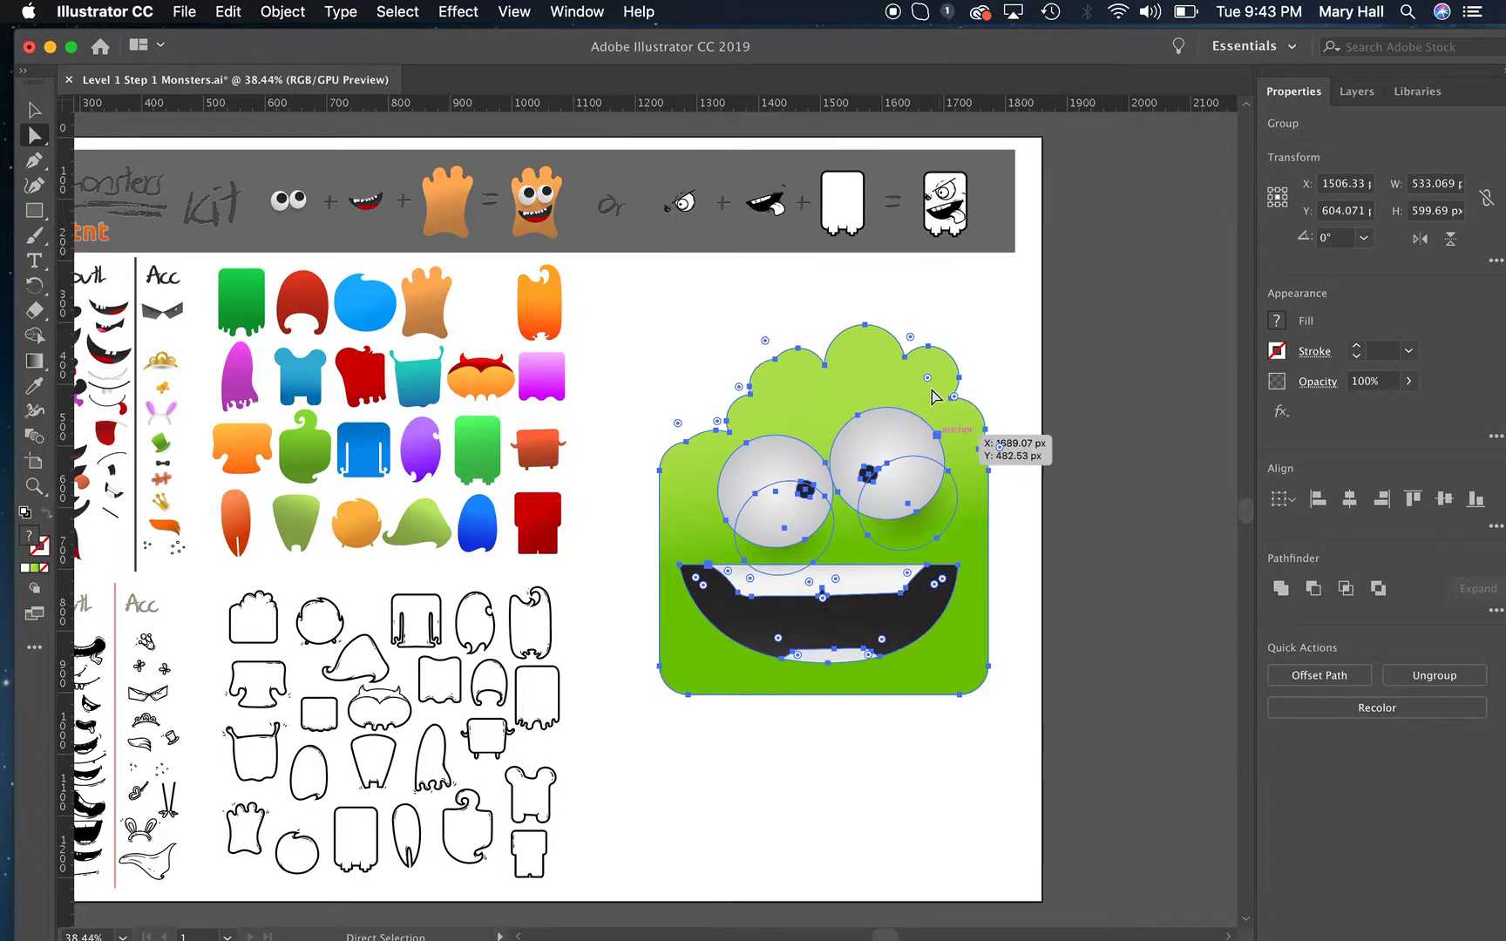
click(903, 774)
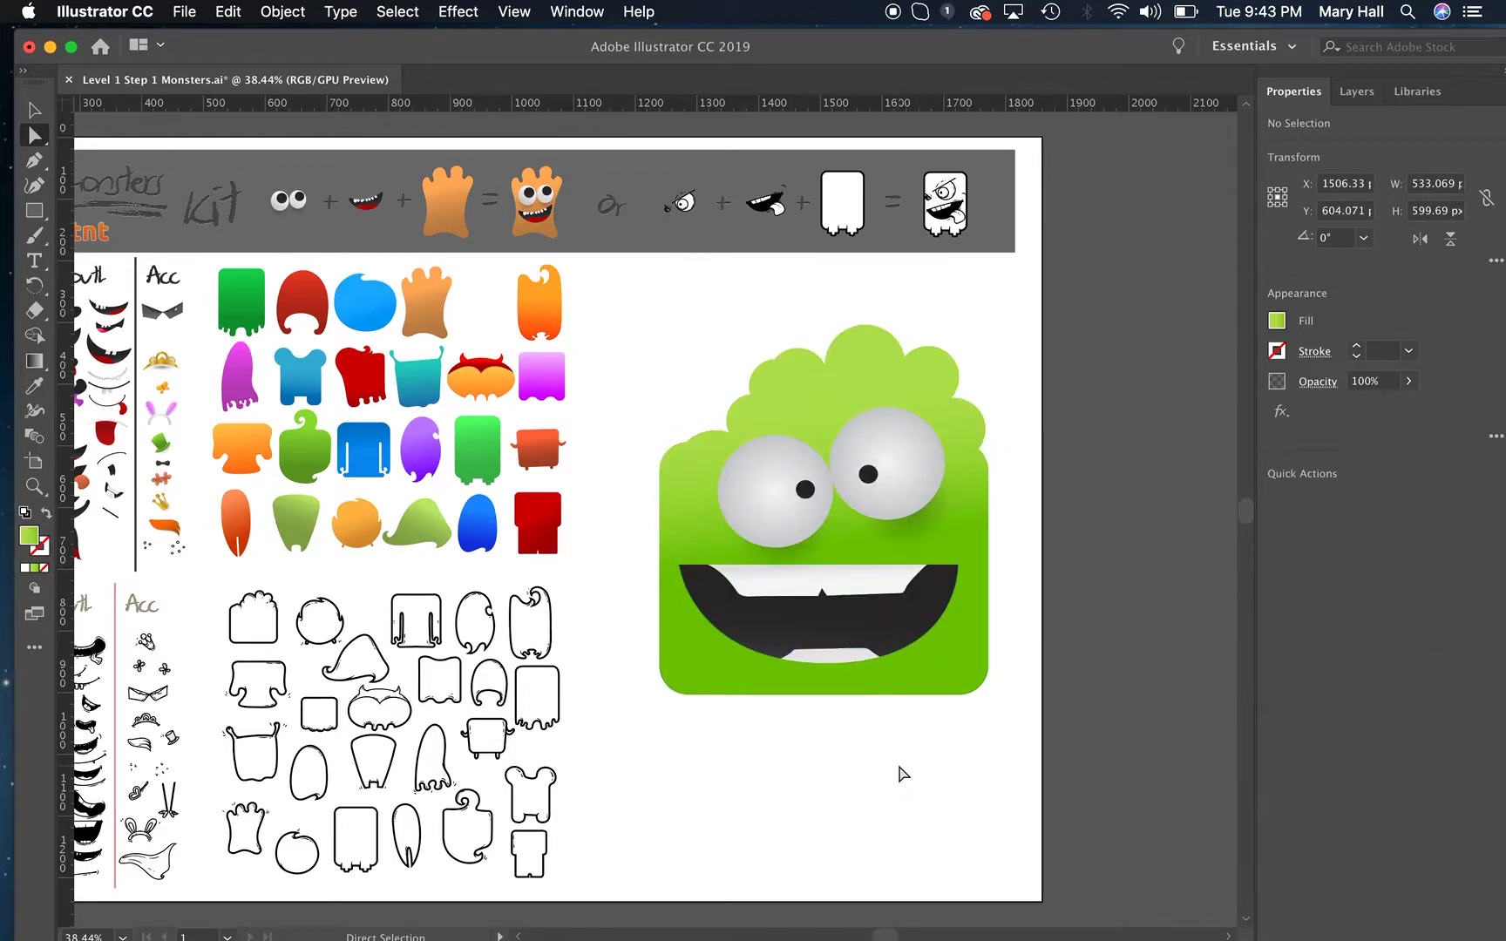
click(980, 660)
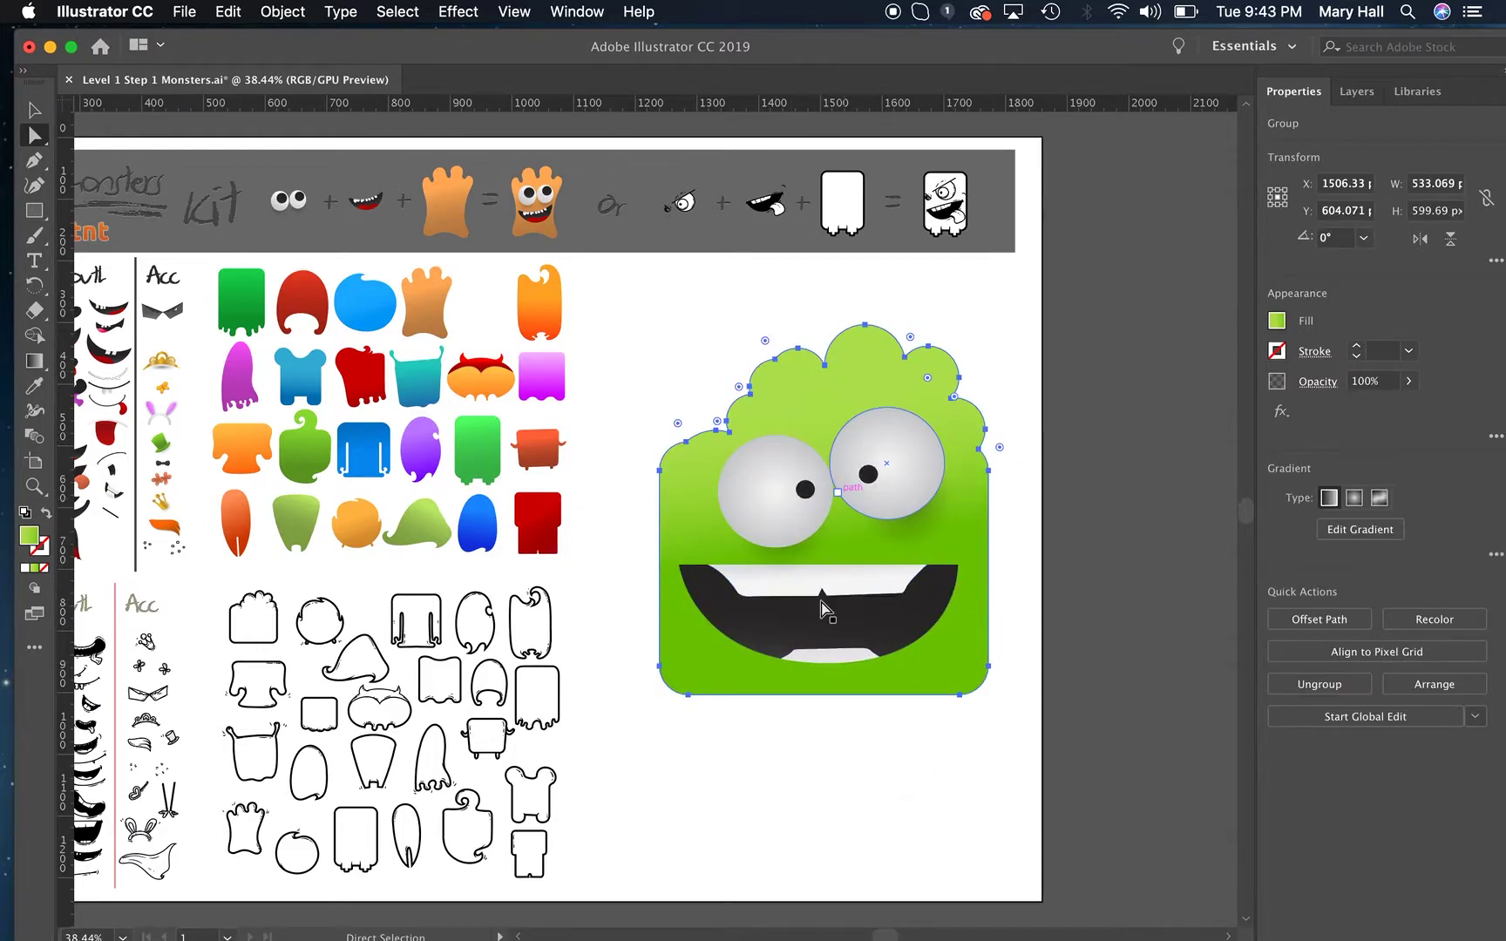
mouse_move(956, 635)
mouse_down()
mouse_move(972, 664)
mouse_move(958, 624)
mouse_move(945, 631)
mouse_up()
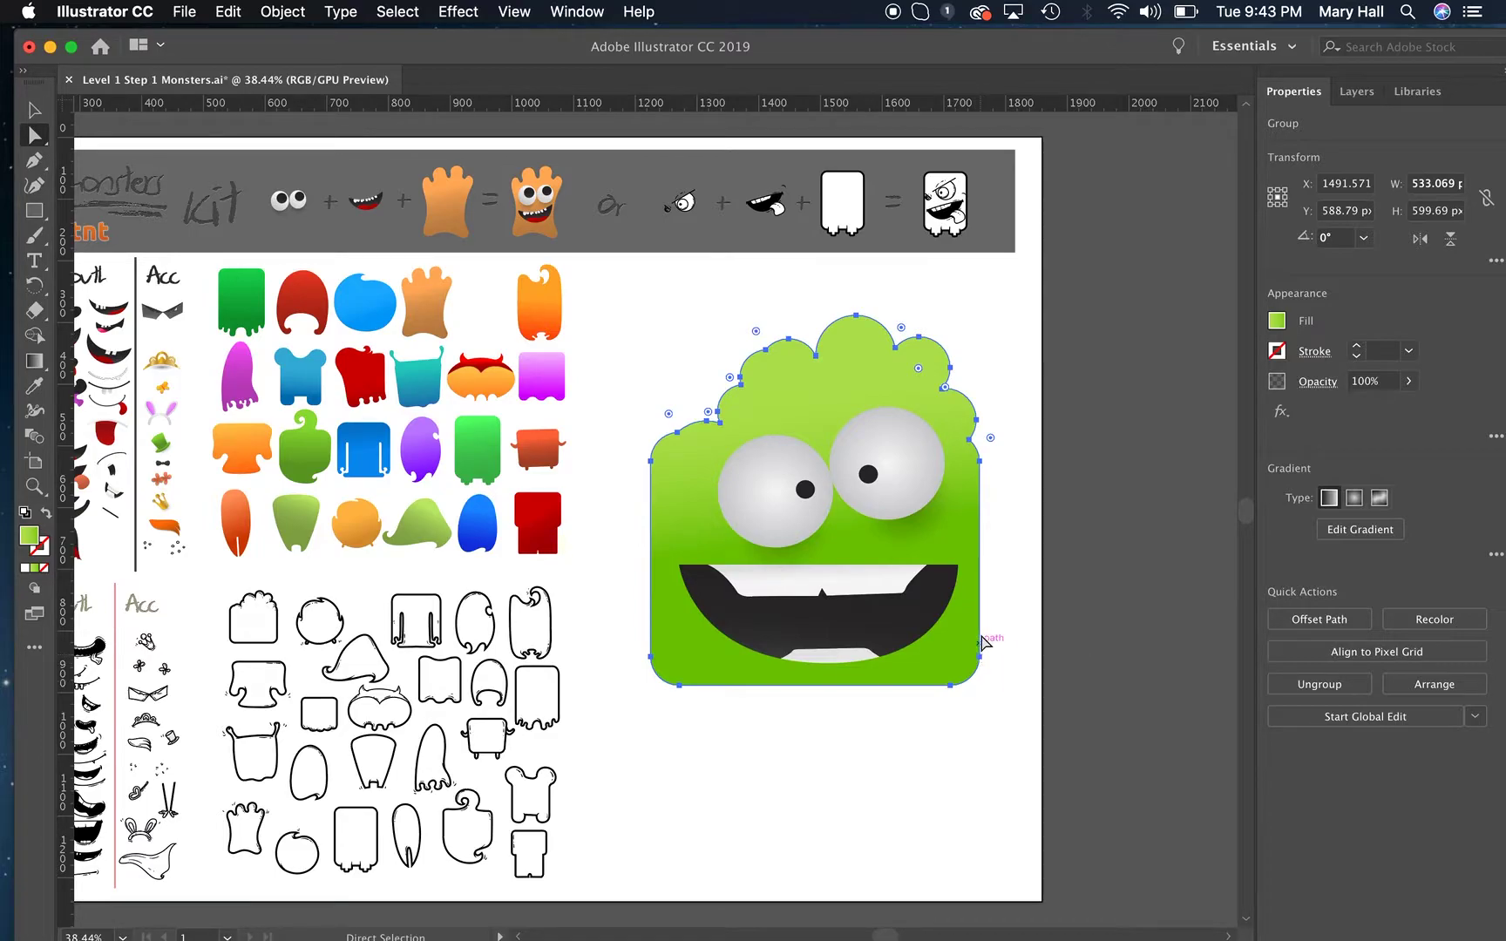
click(979, 663)
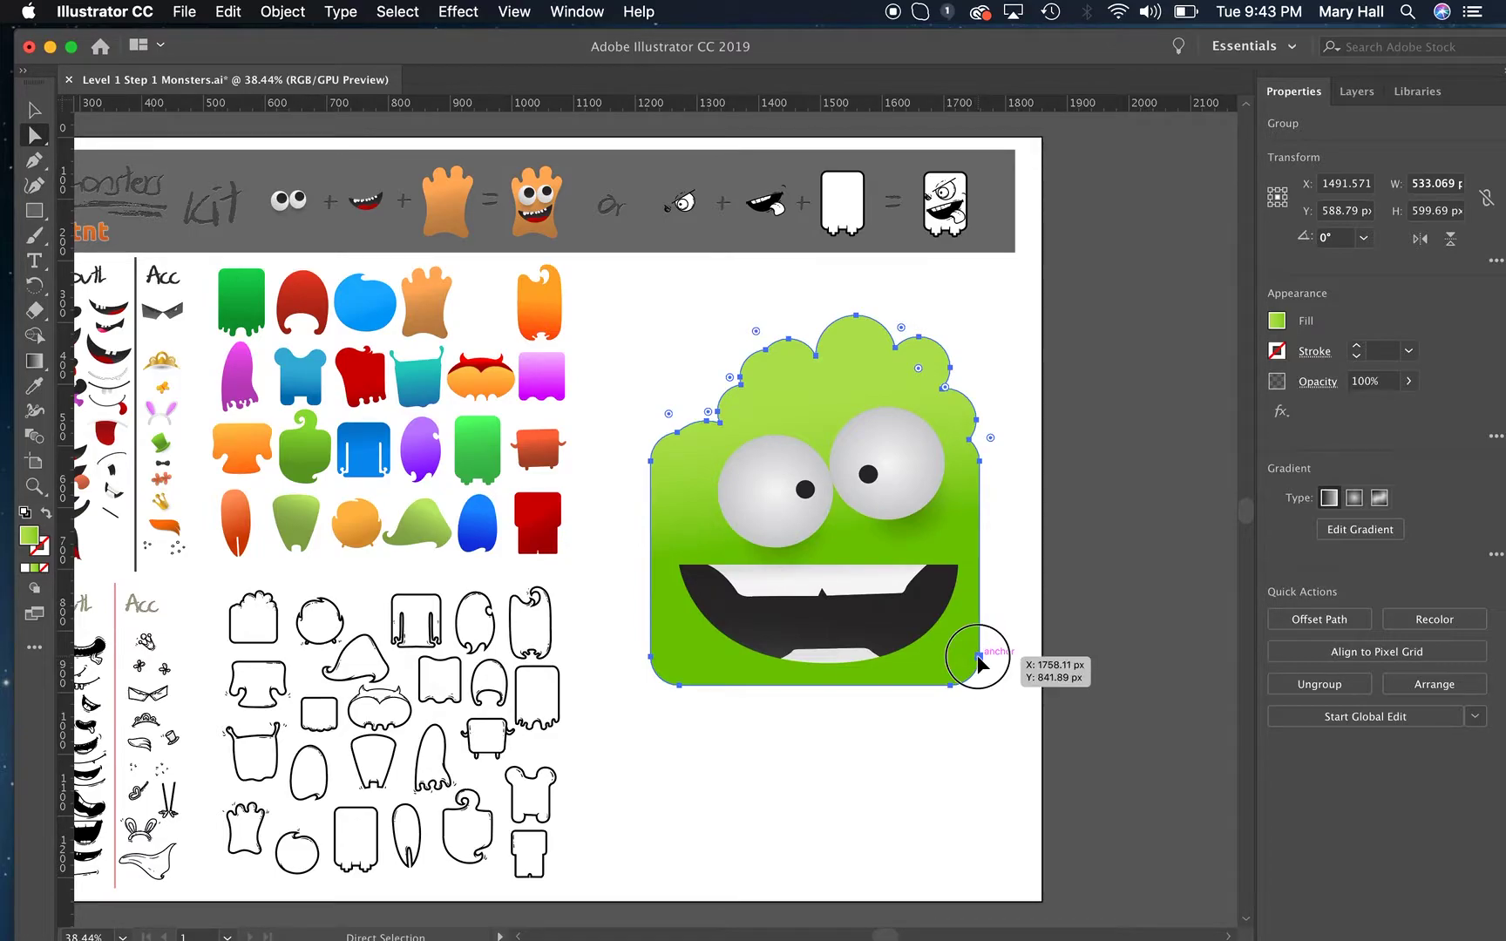
mouse_move(978, 662)
mouse_down()
mouse_move(995, 658)
mouse_move(973, 657)
mouse_up()
Reshape the lower part of the green body by pulling its bottom corner anchor points outward and down.
click(994, 708)
click(976, 653)
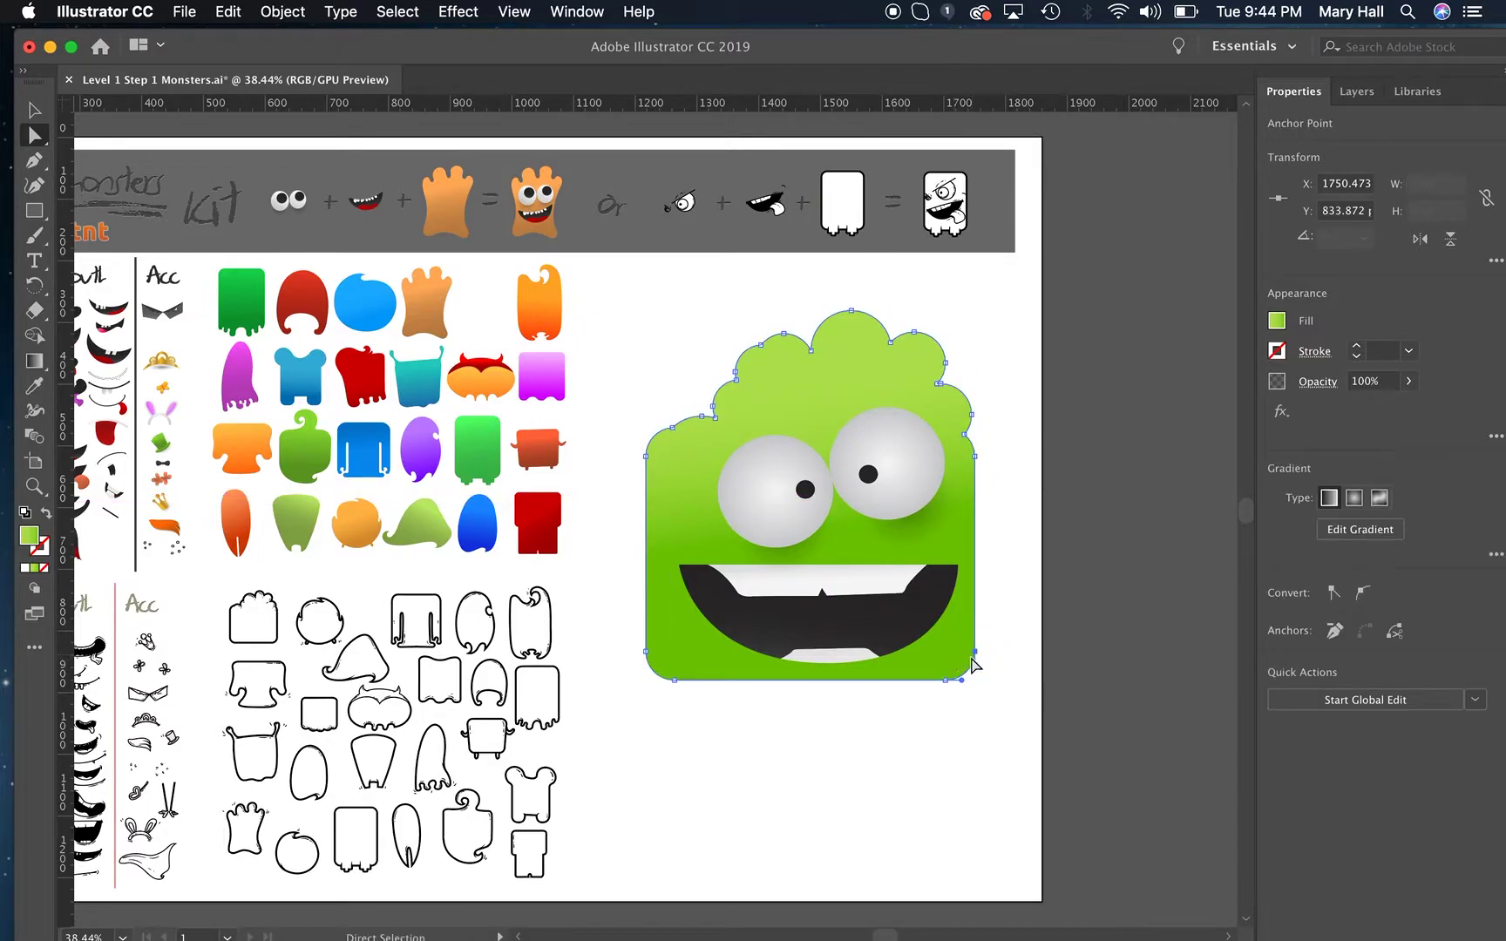
drag(975, 654, 931, 771)
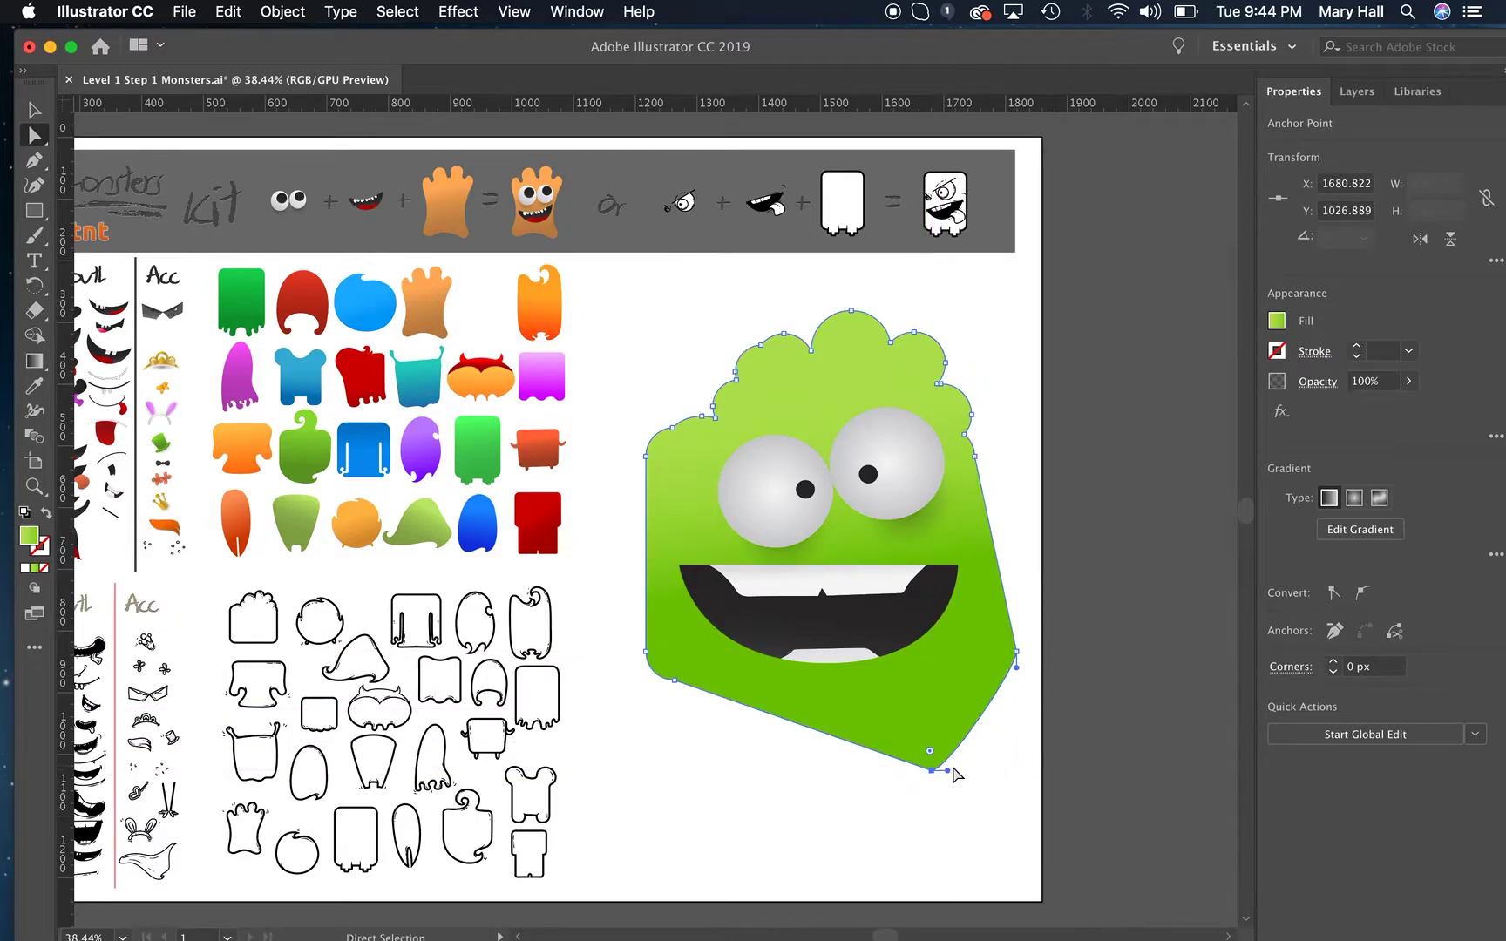
drag(674, 680, 666, 811)
Pull anchor points along the body's bumpy top up into spikes, and stretch one far out to the outlined monster bodies.
drag(647, 451, 627, 374)
drag(716, 418, 680, 304)
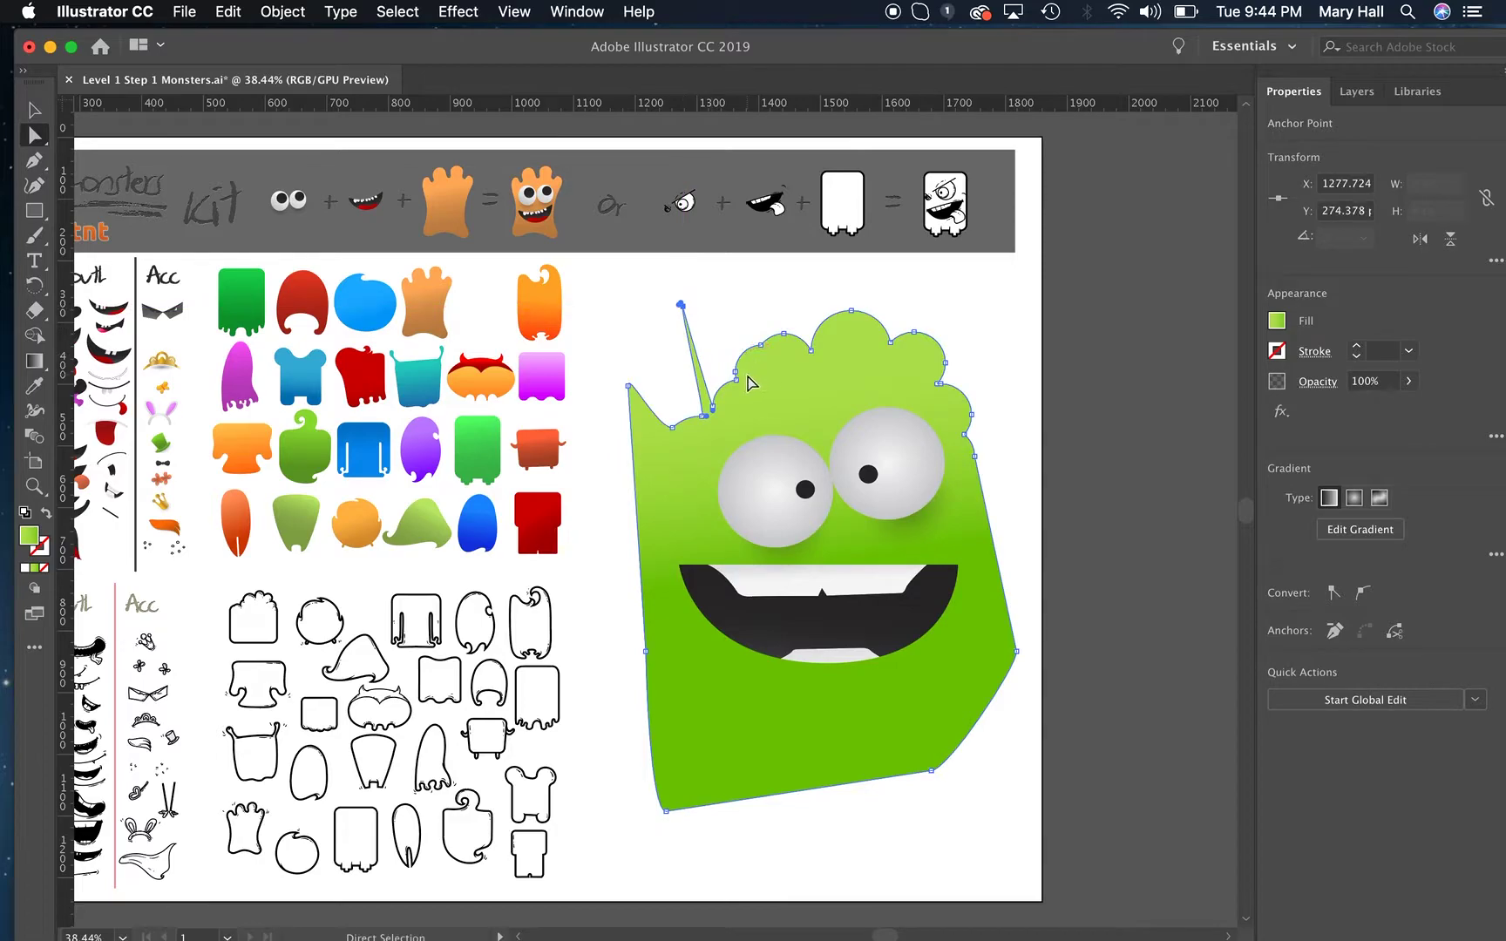
drag(736, 375, 730, 285)
drag(812, 349, 816, 272)
drag(887, 342, 518, 684)
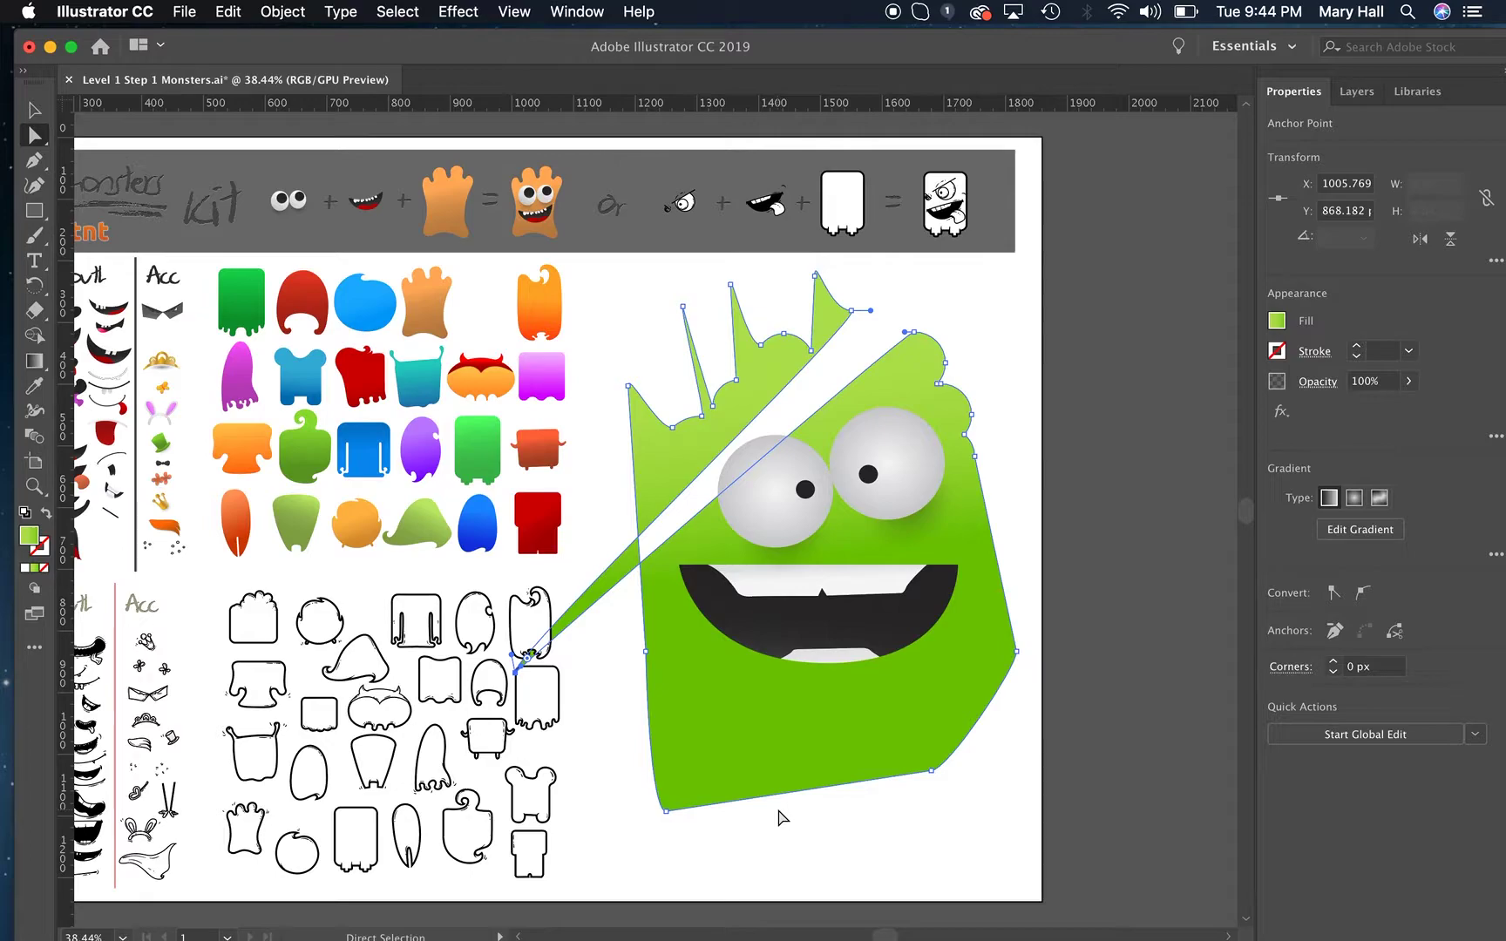
Undo all the anchor point changes and the moves of the green body, and clear the selection.
click(230, 11)
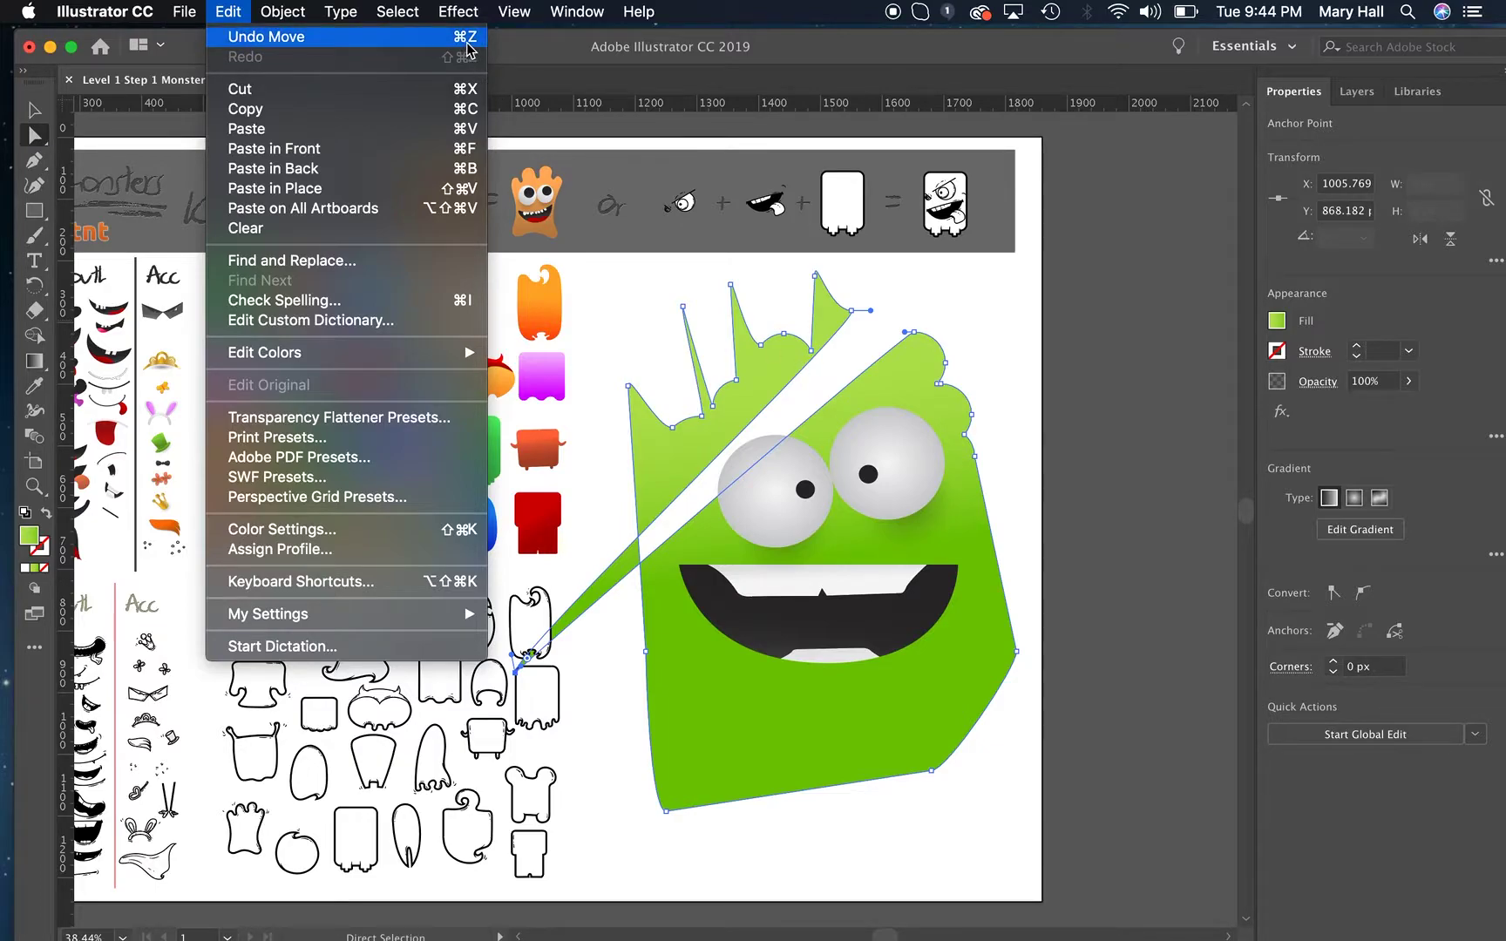
click(994, 436)
key(v)
key(super+z)
key(super+z)
key(super+z)
key(super+z)
key(super+z)
key(super+z)
key(super+z)
key(super+z)
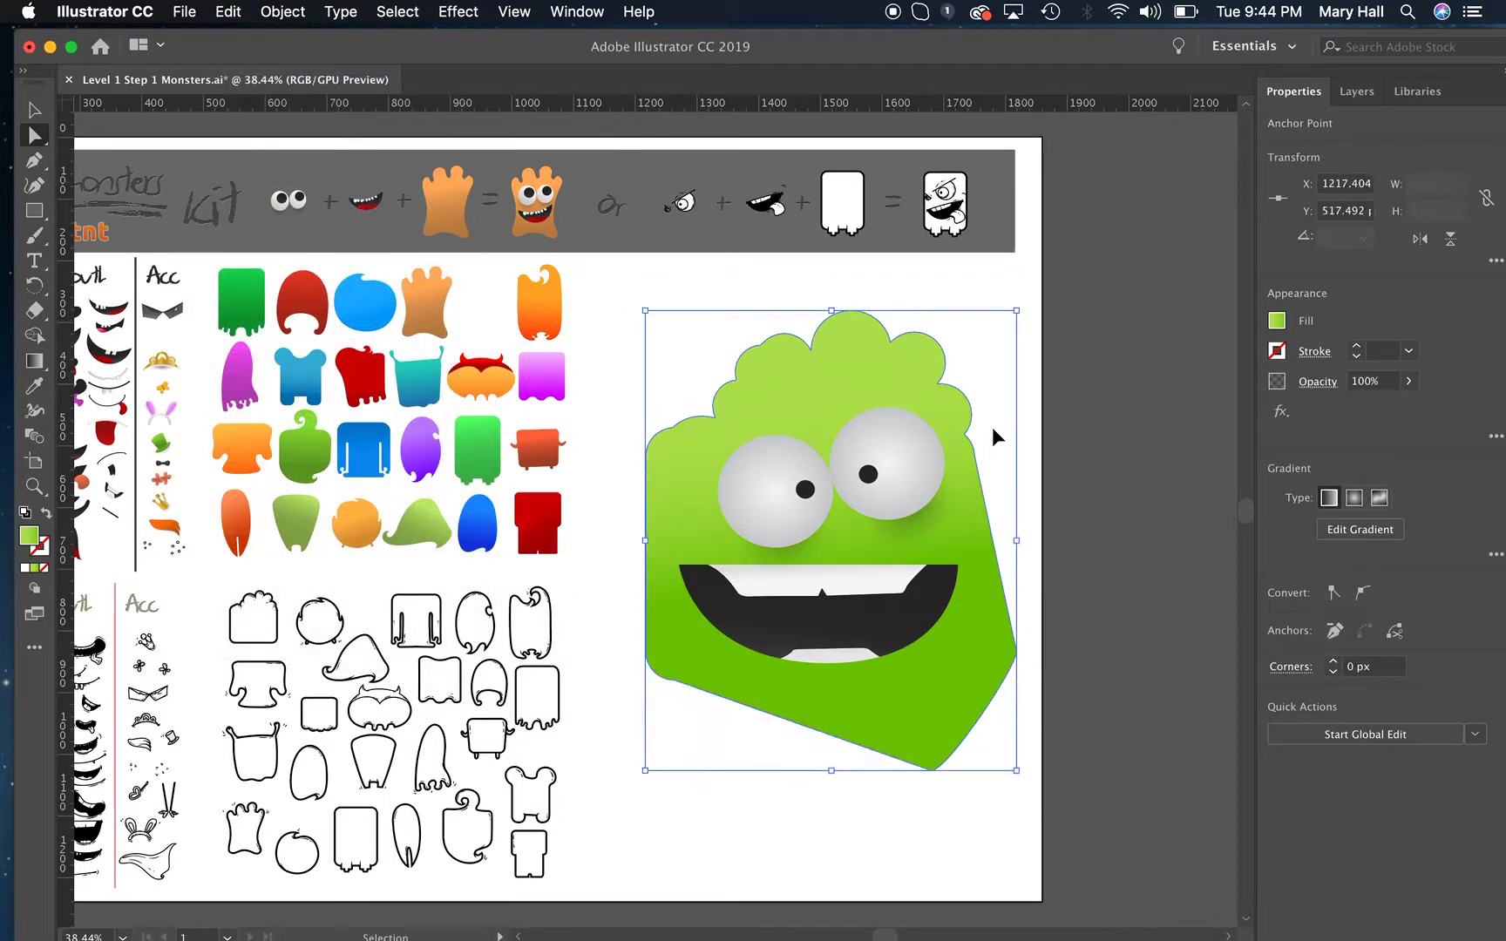
key(super+z)
key(super+z)
key(super+z)
key(super+z)
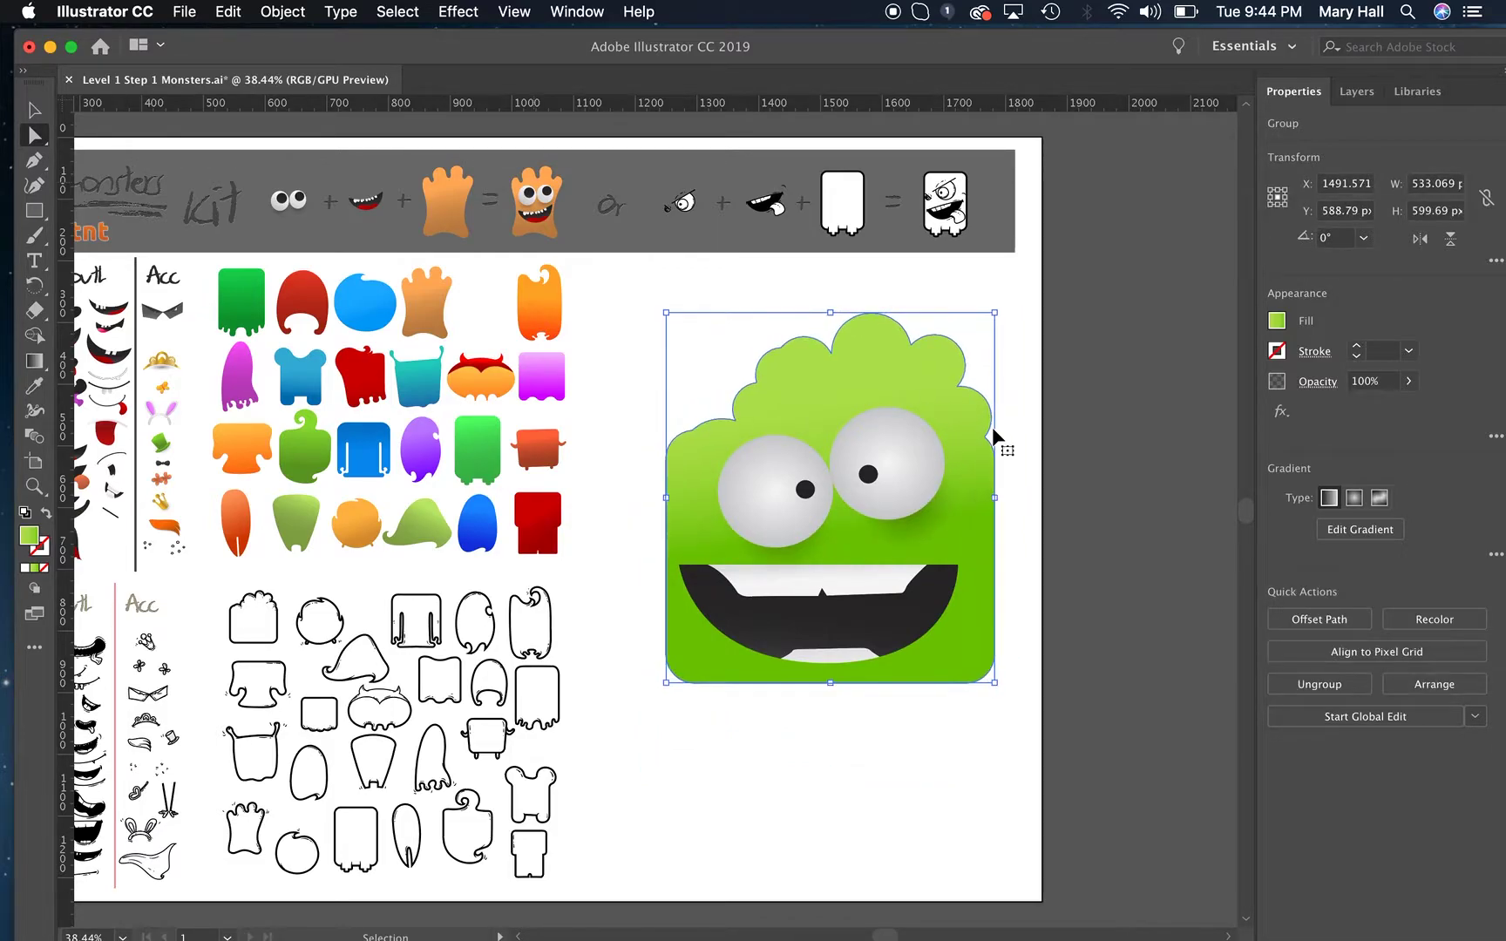
key(a)
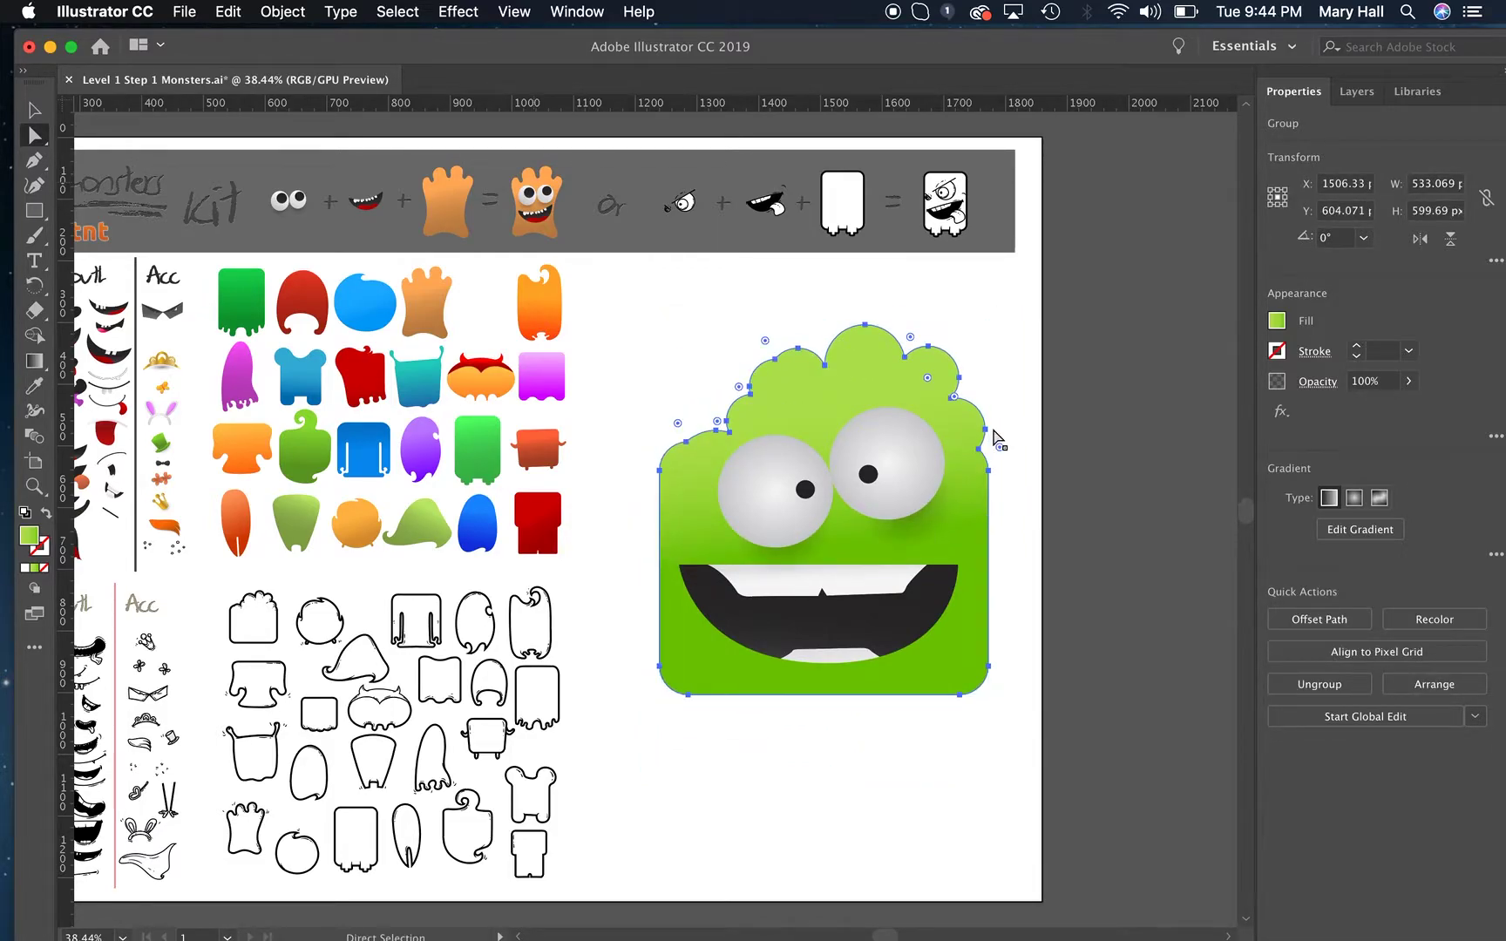
click(1014, 557)
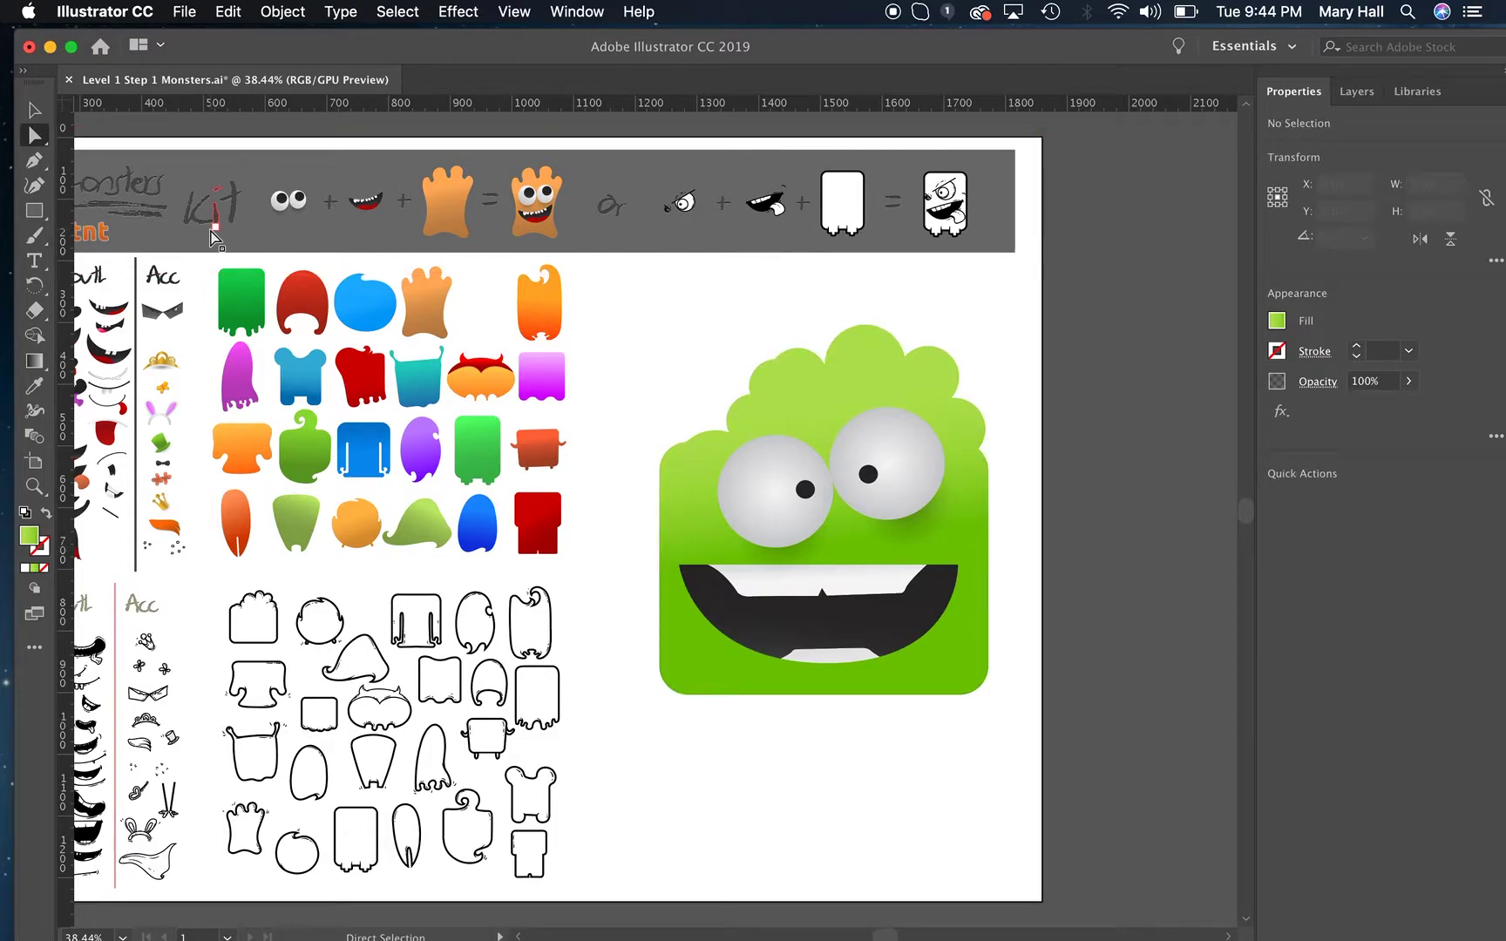
Redo the green body's moves and its lower corner reshaping, and undo the corner reshaping again.
click(228, 12)
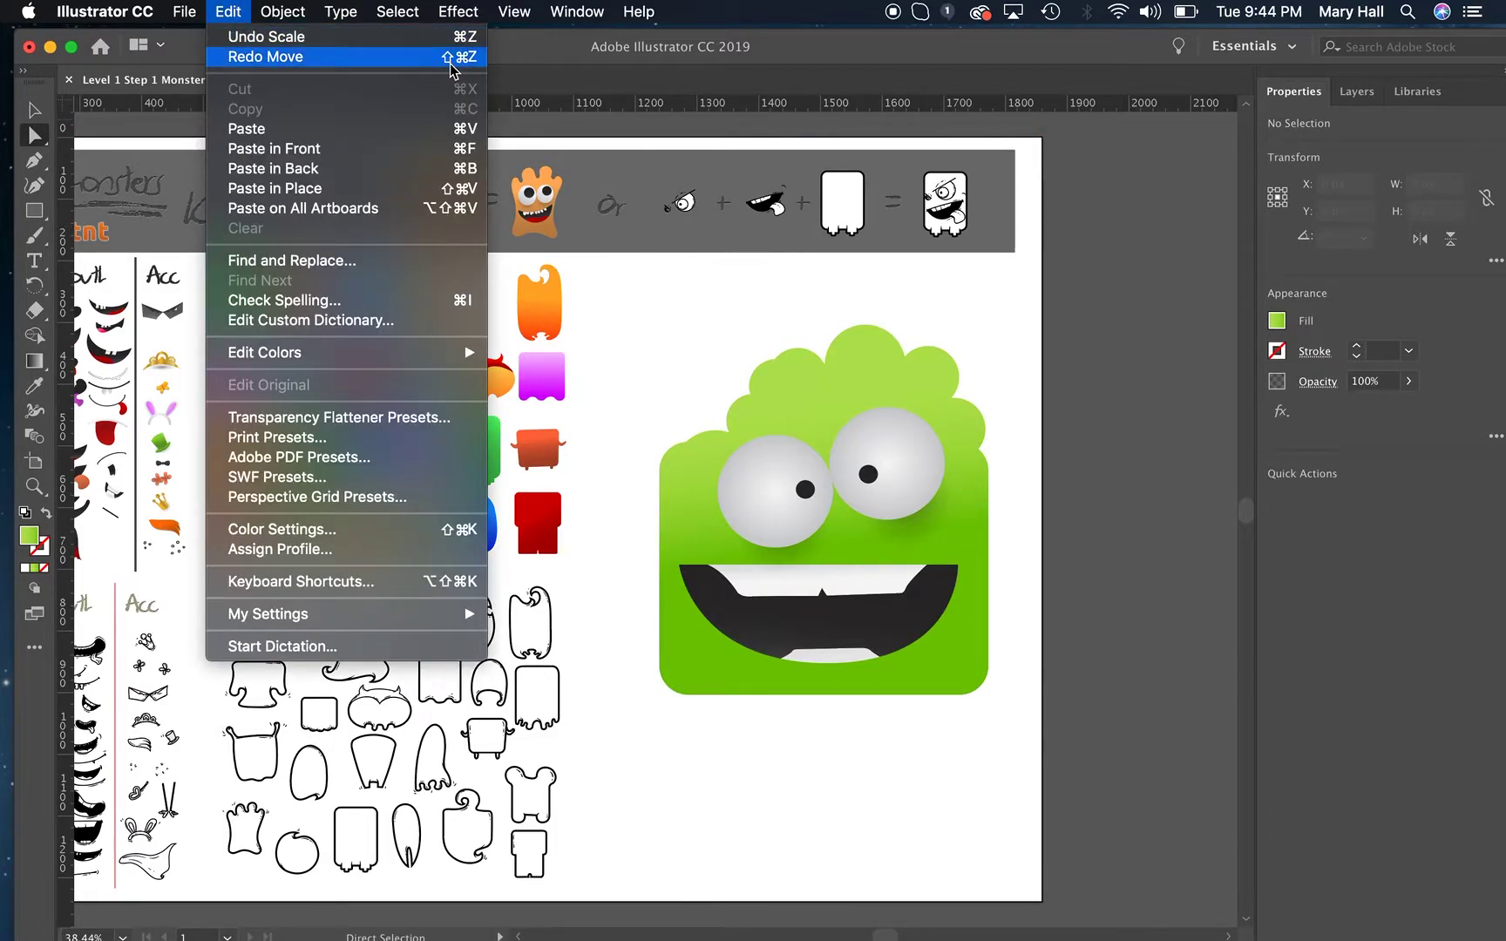
click(709, 290)
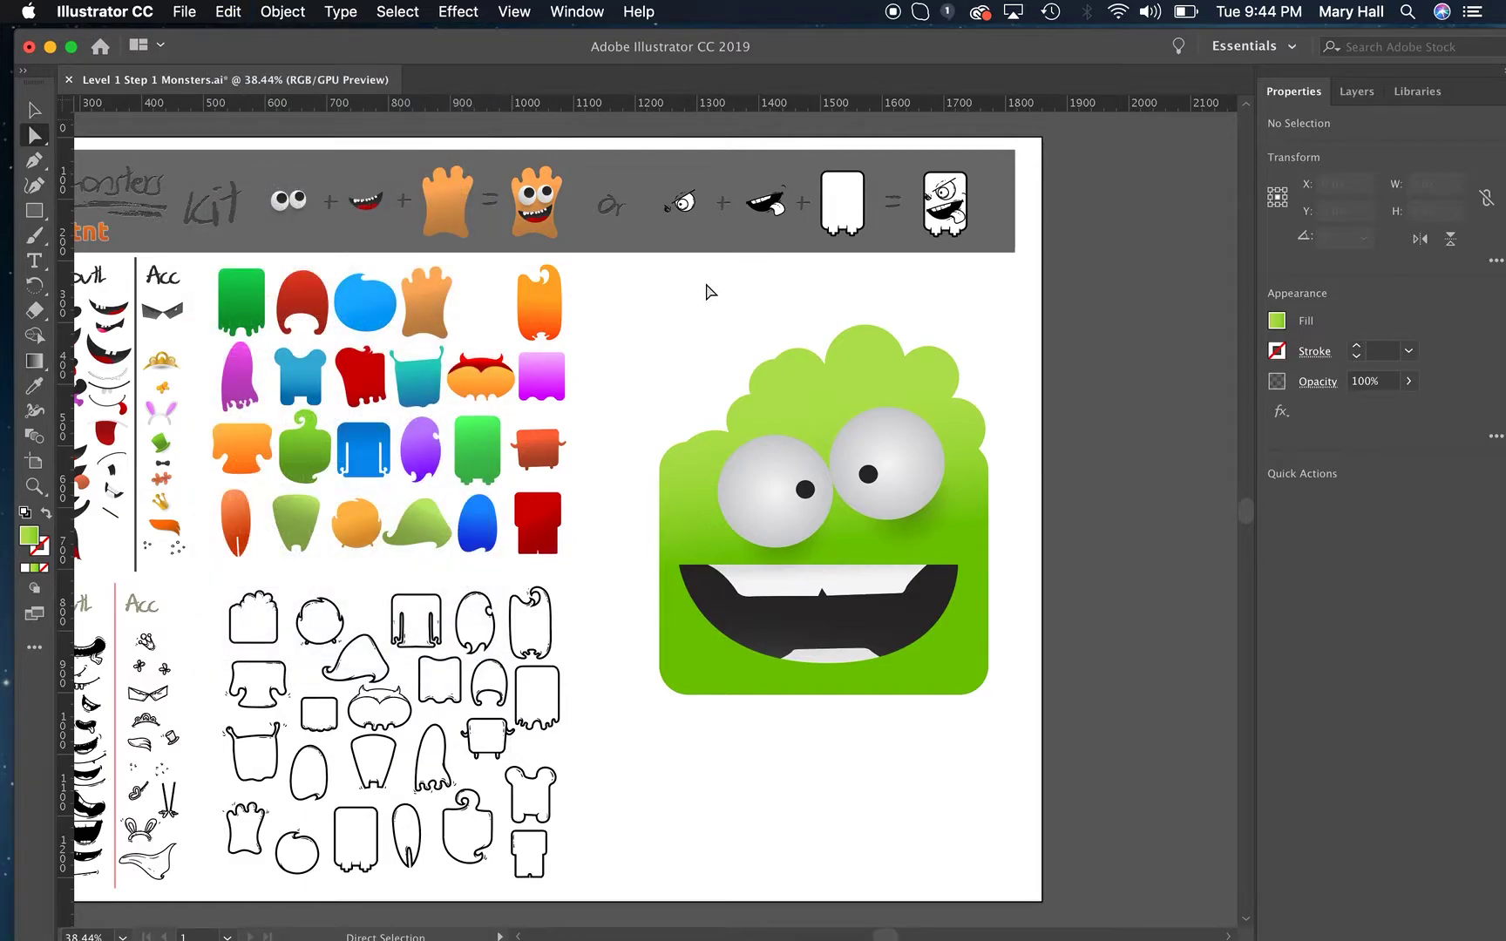
key(shift+super+z)
key(shift+super+z)
key(shift+super+z)
key(shift+super+z)
key(shift+super+z)
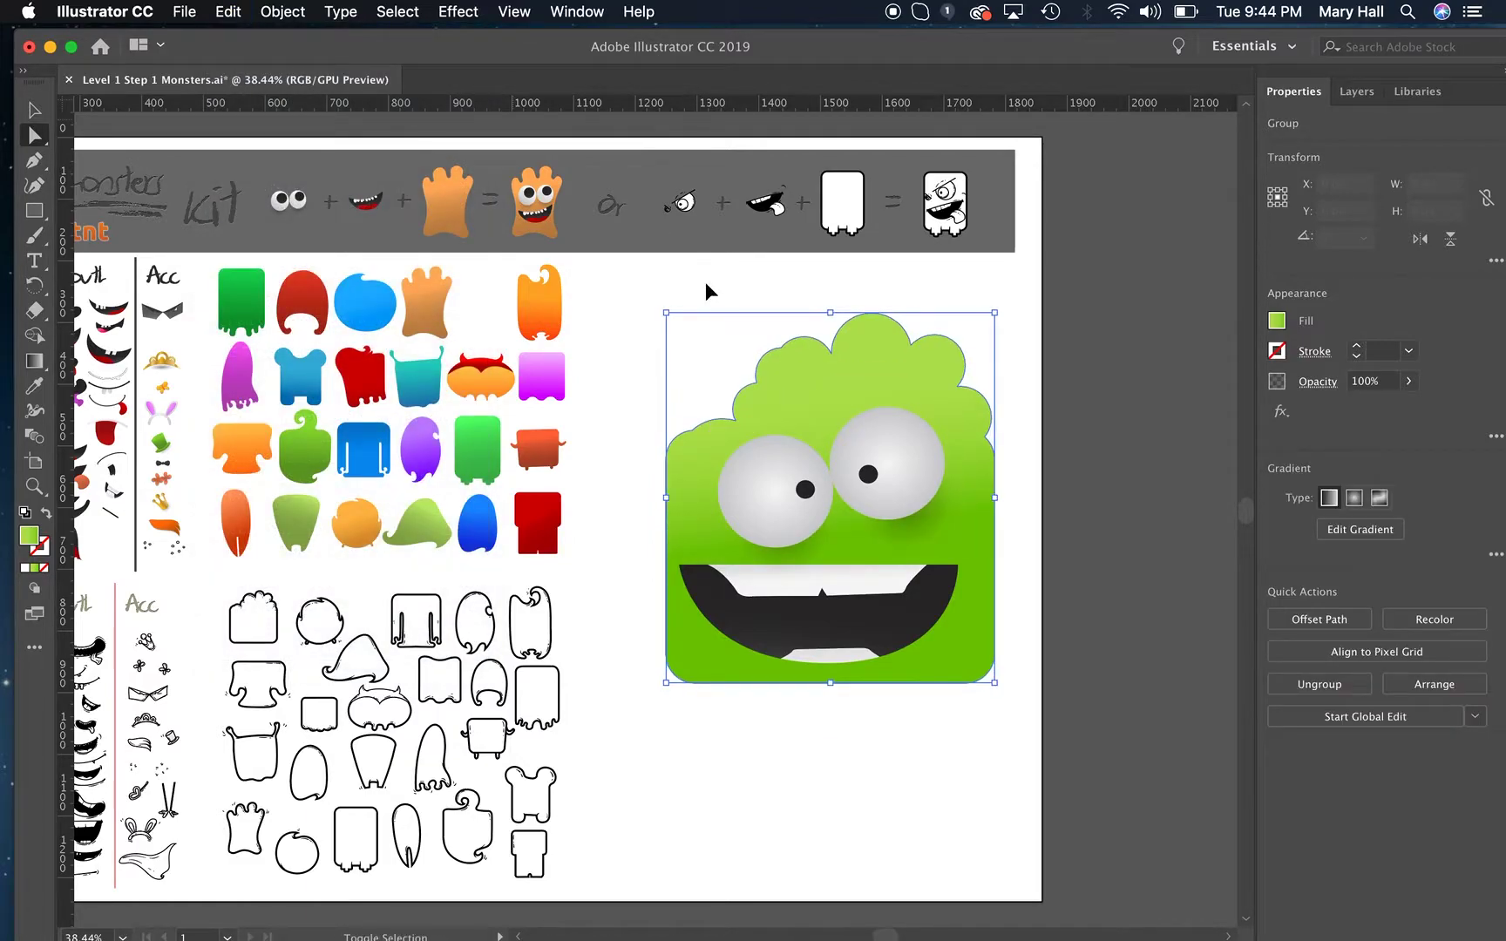
key(shift+super+z)
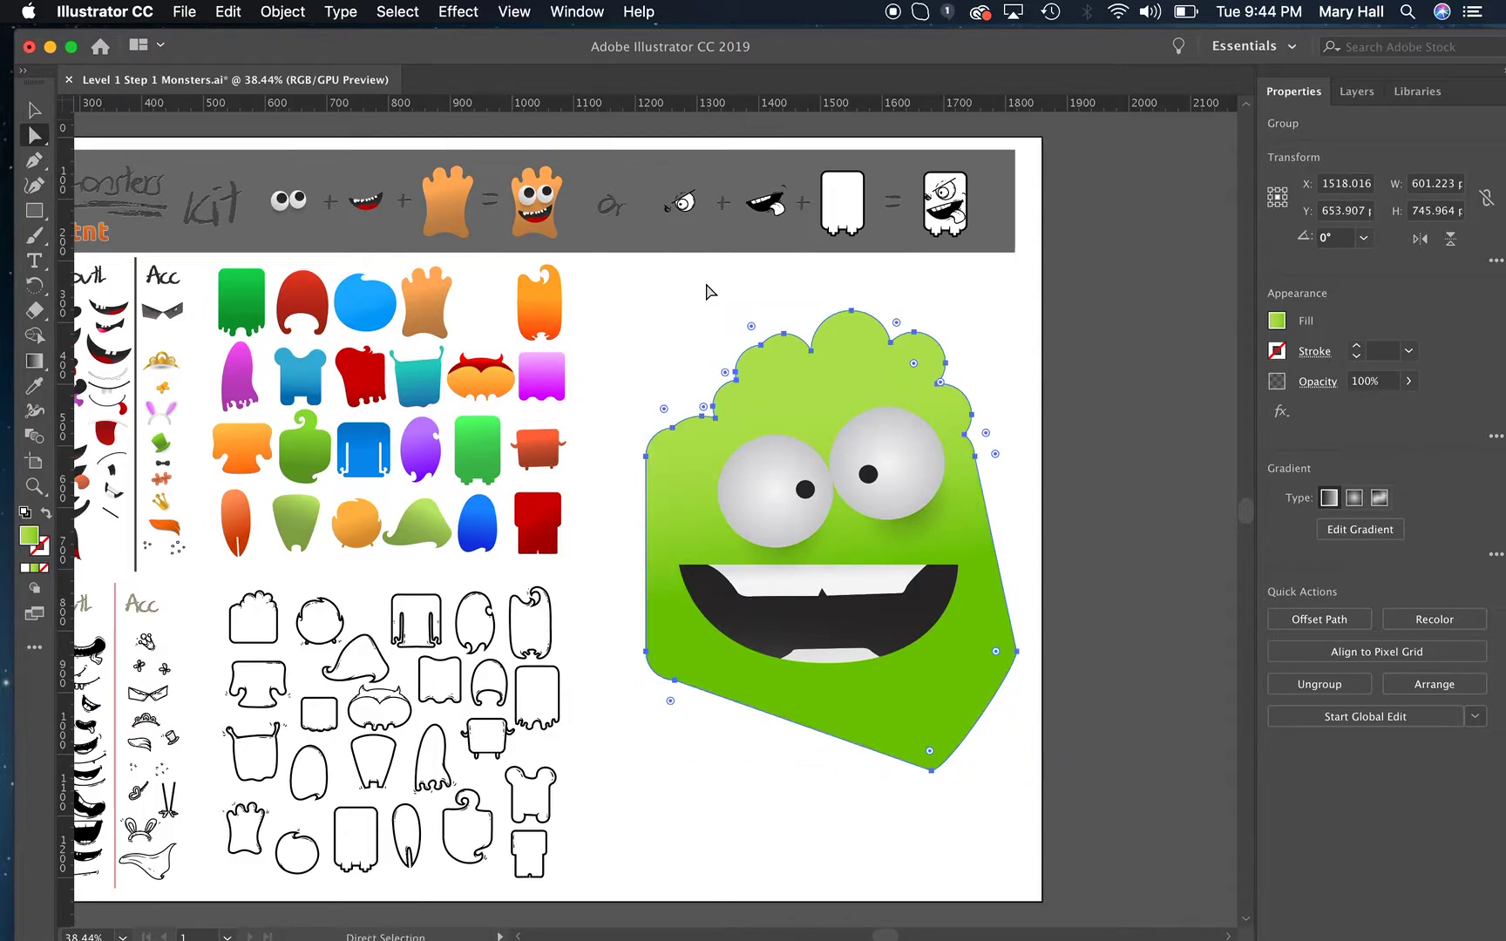
key(super+z)
key(super+z)
Select the monster's body, eyes and mouth together with the Selection tool.
click(840, 830)
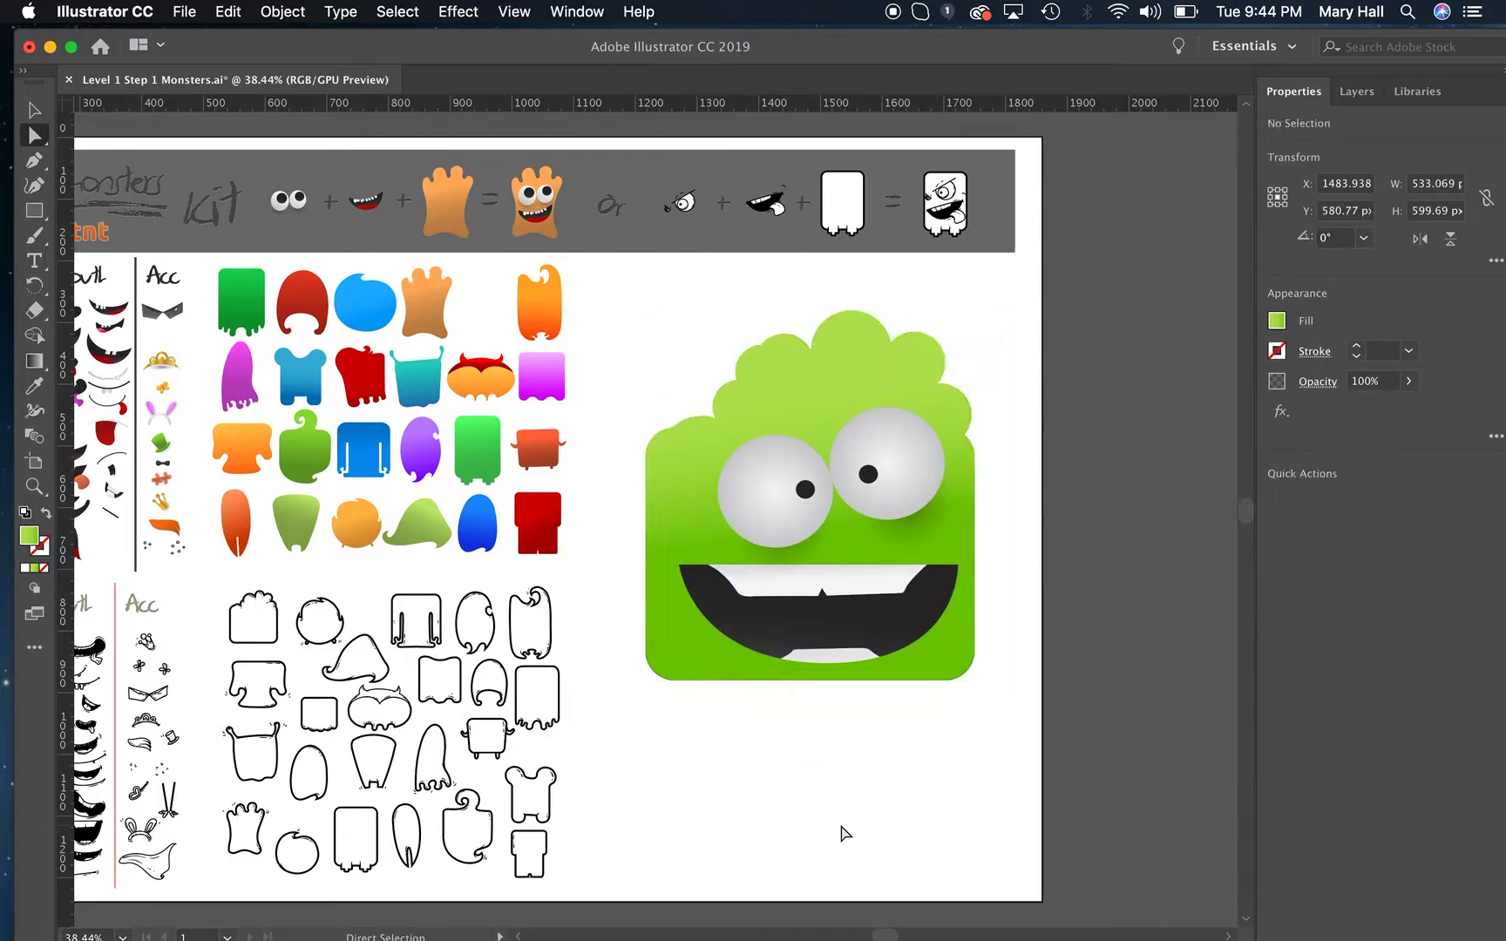
click(34, 110)
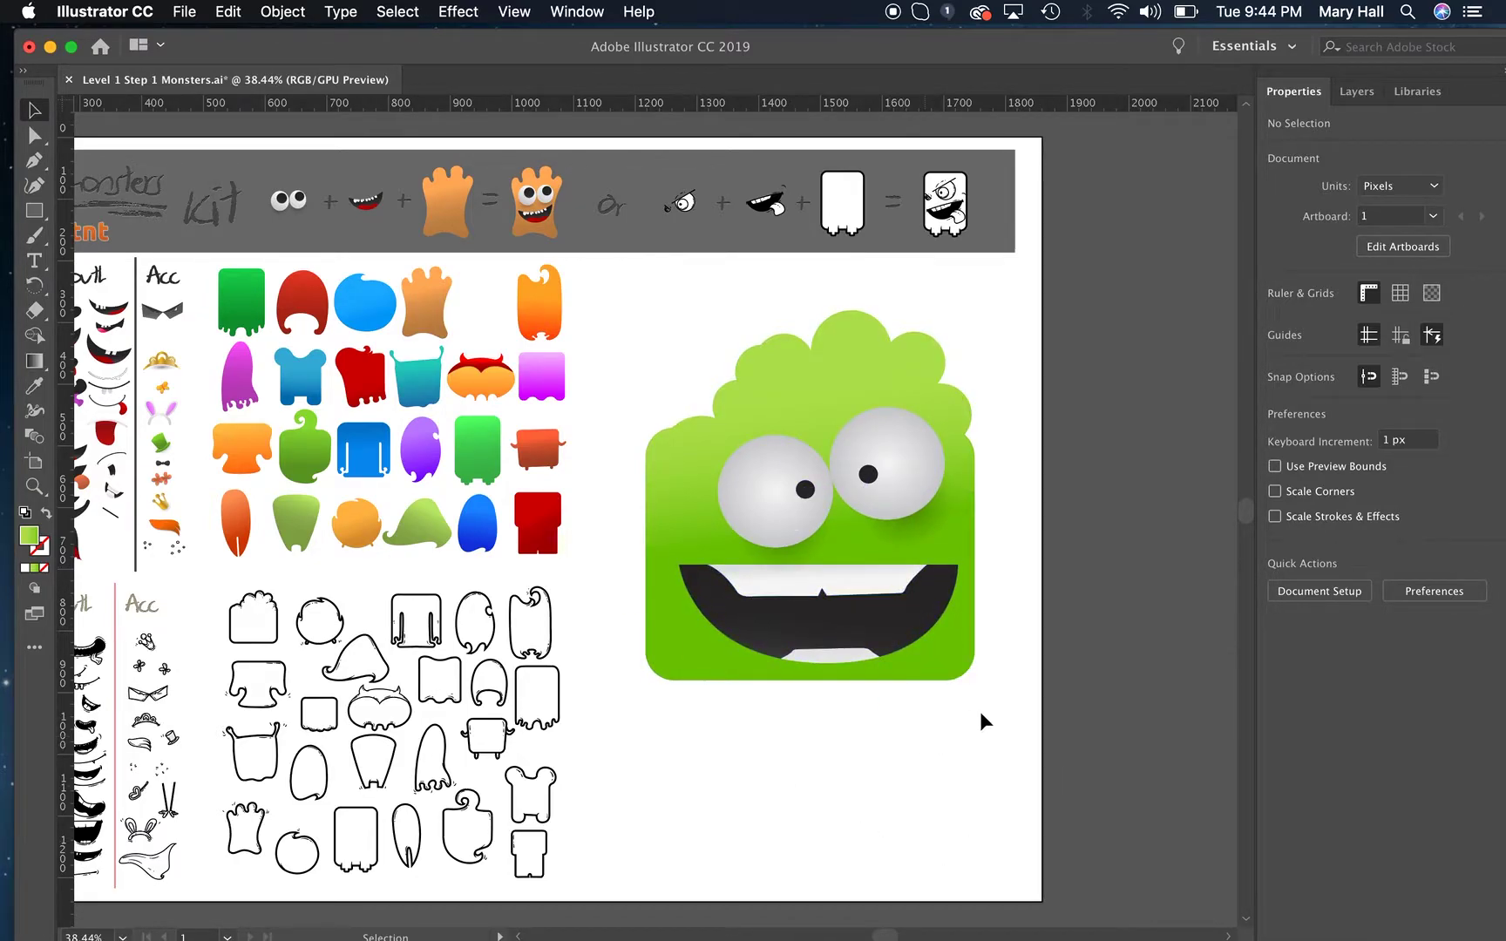
drag(996, 733, 631, 294)
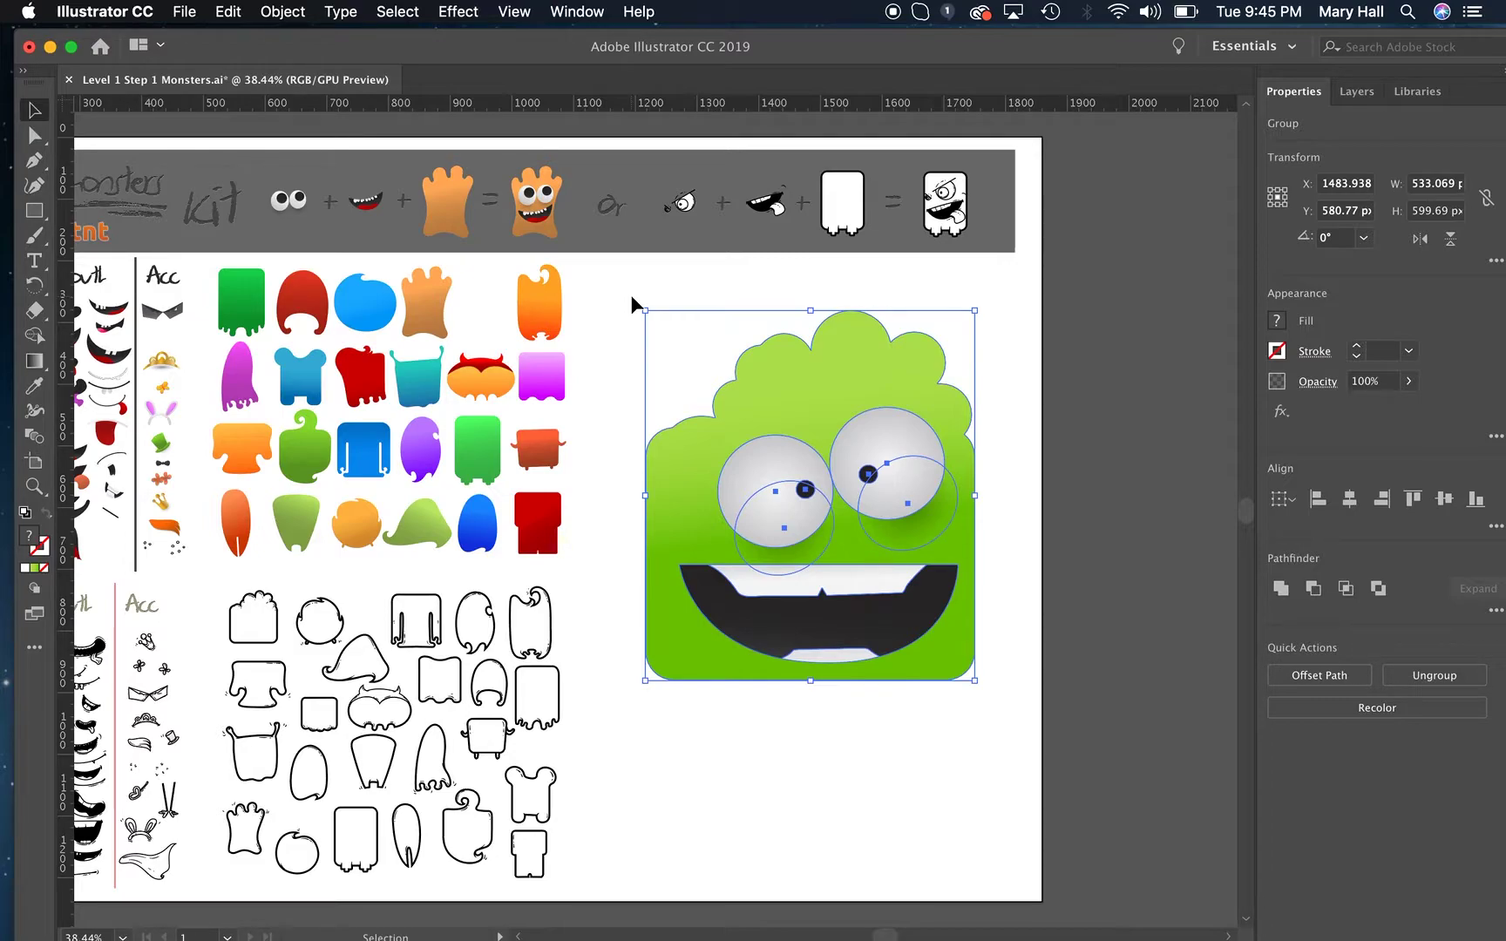
Create a new print document from the Letter preset, with units in inches, 8.5 x 11 in, in portrait orientation.
click(193, 14)
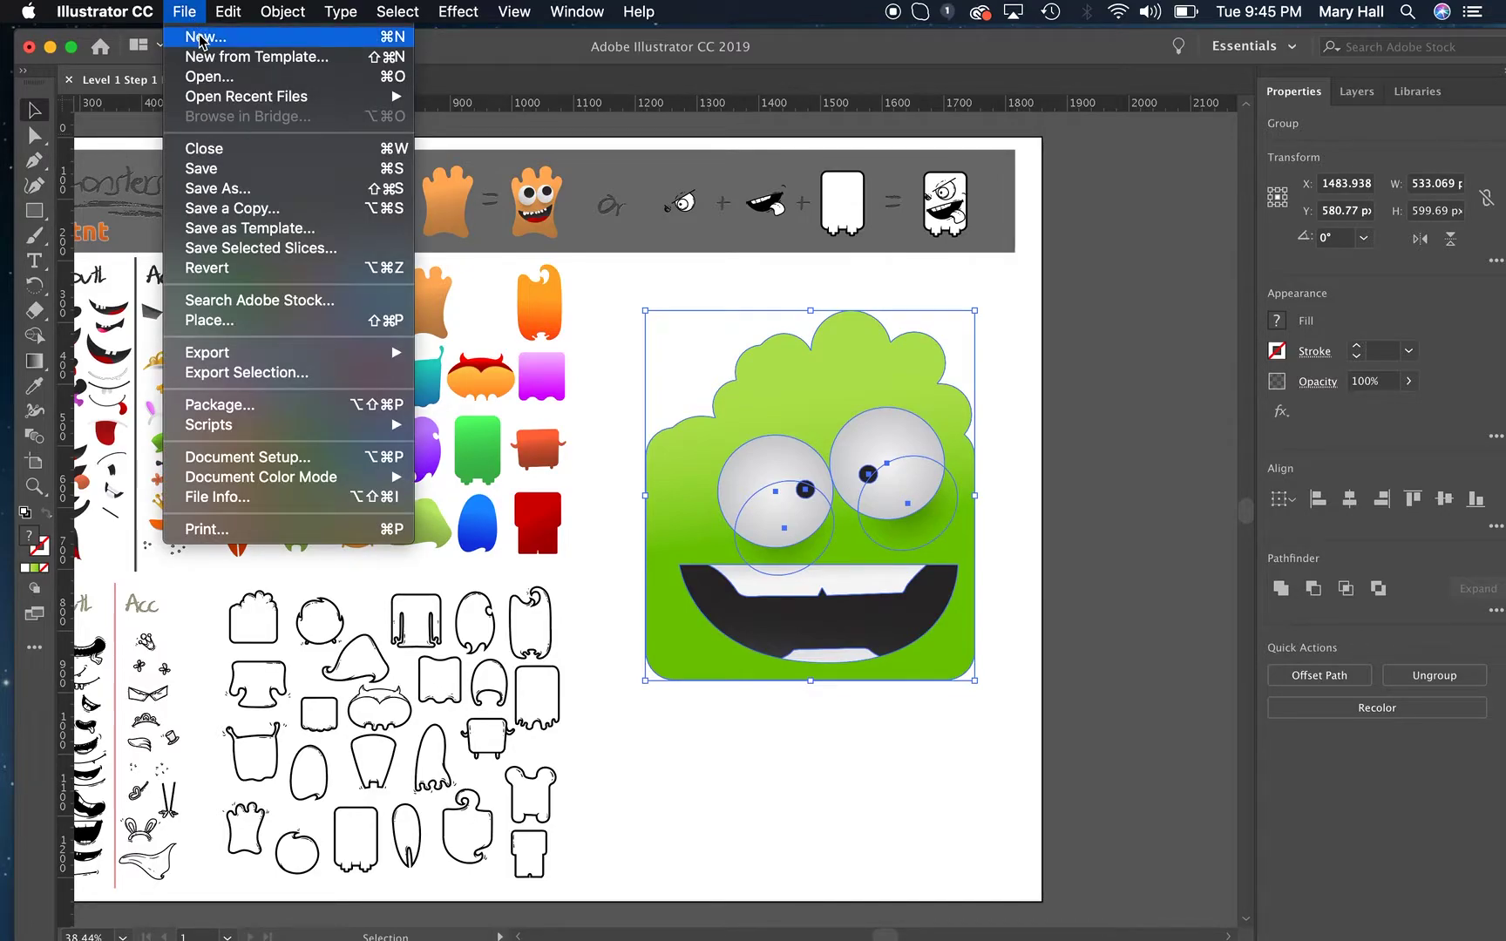
click(201, 38)
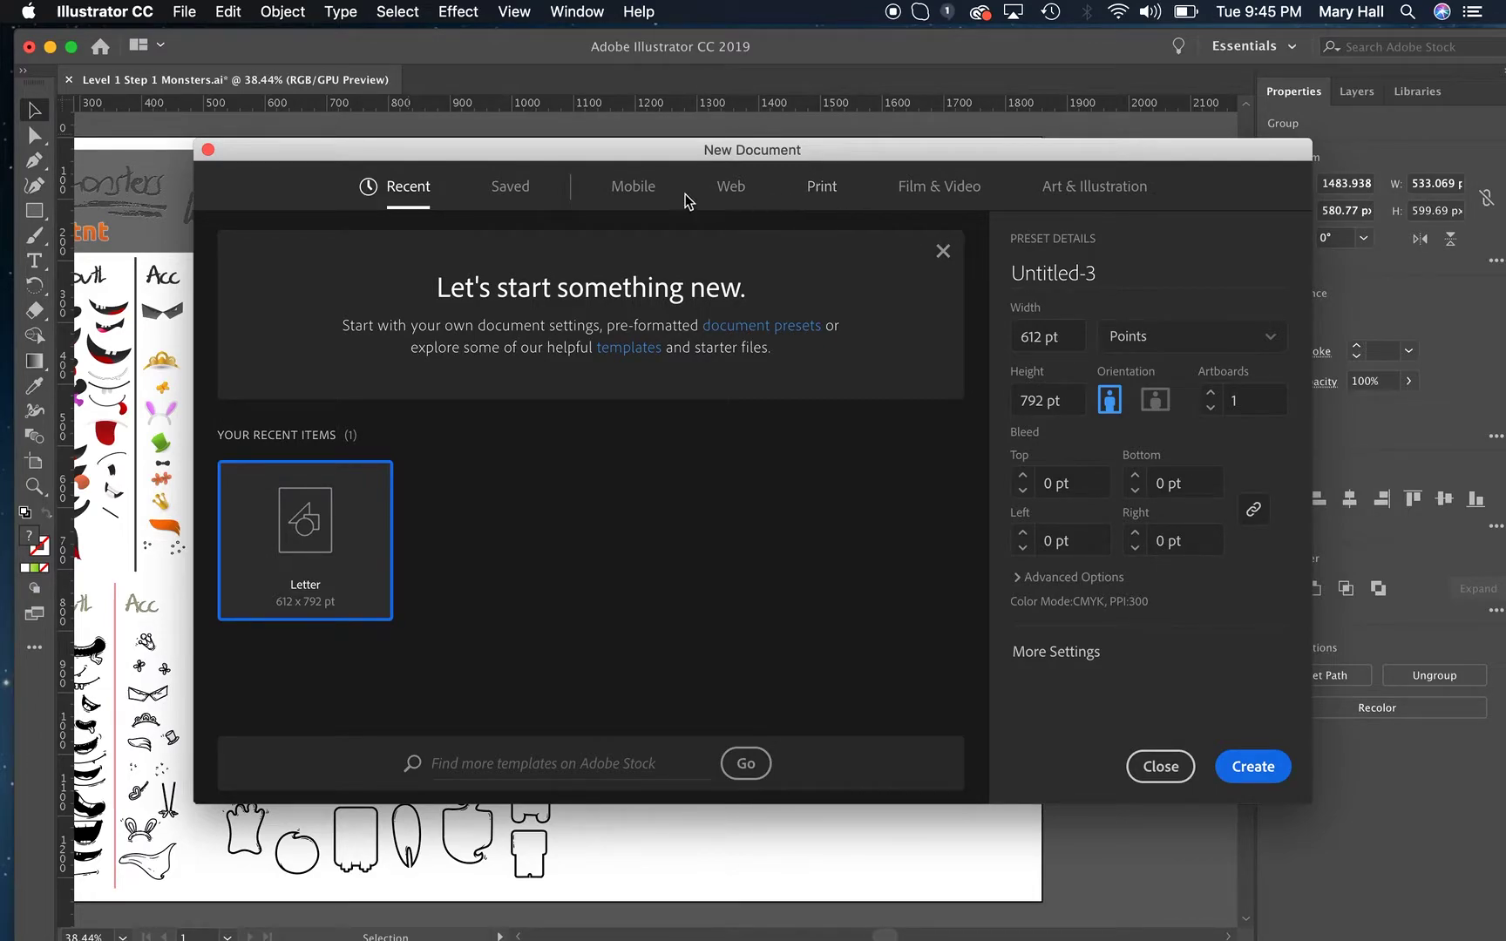
click(633, 187)
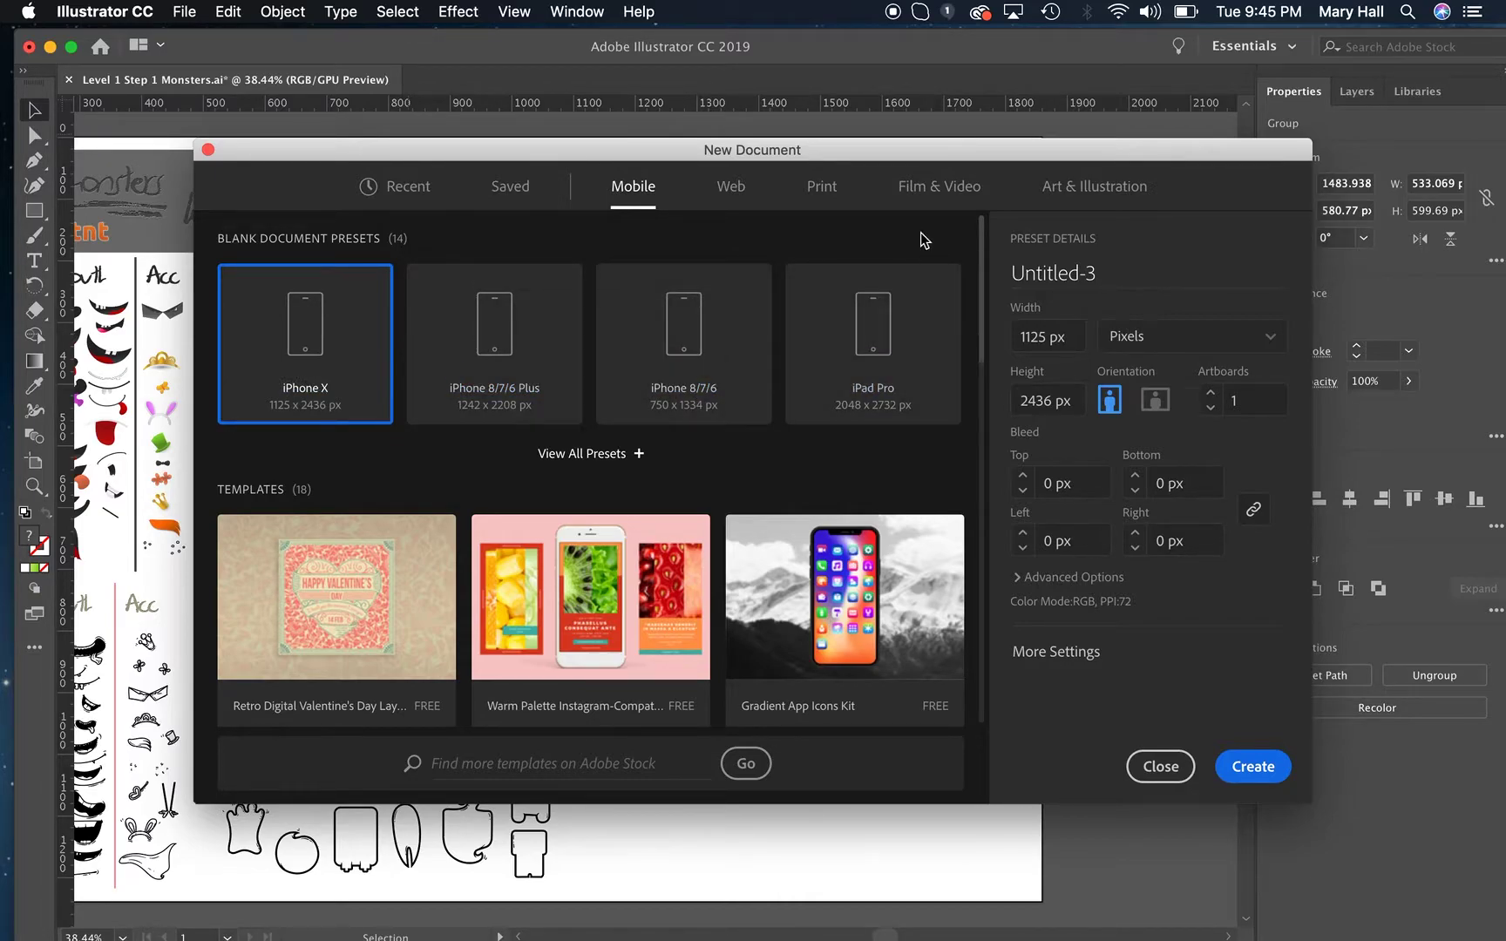
click(815, 188)
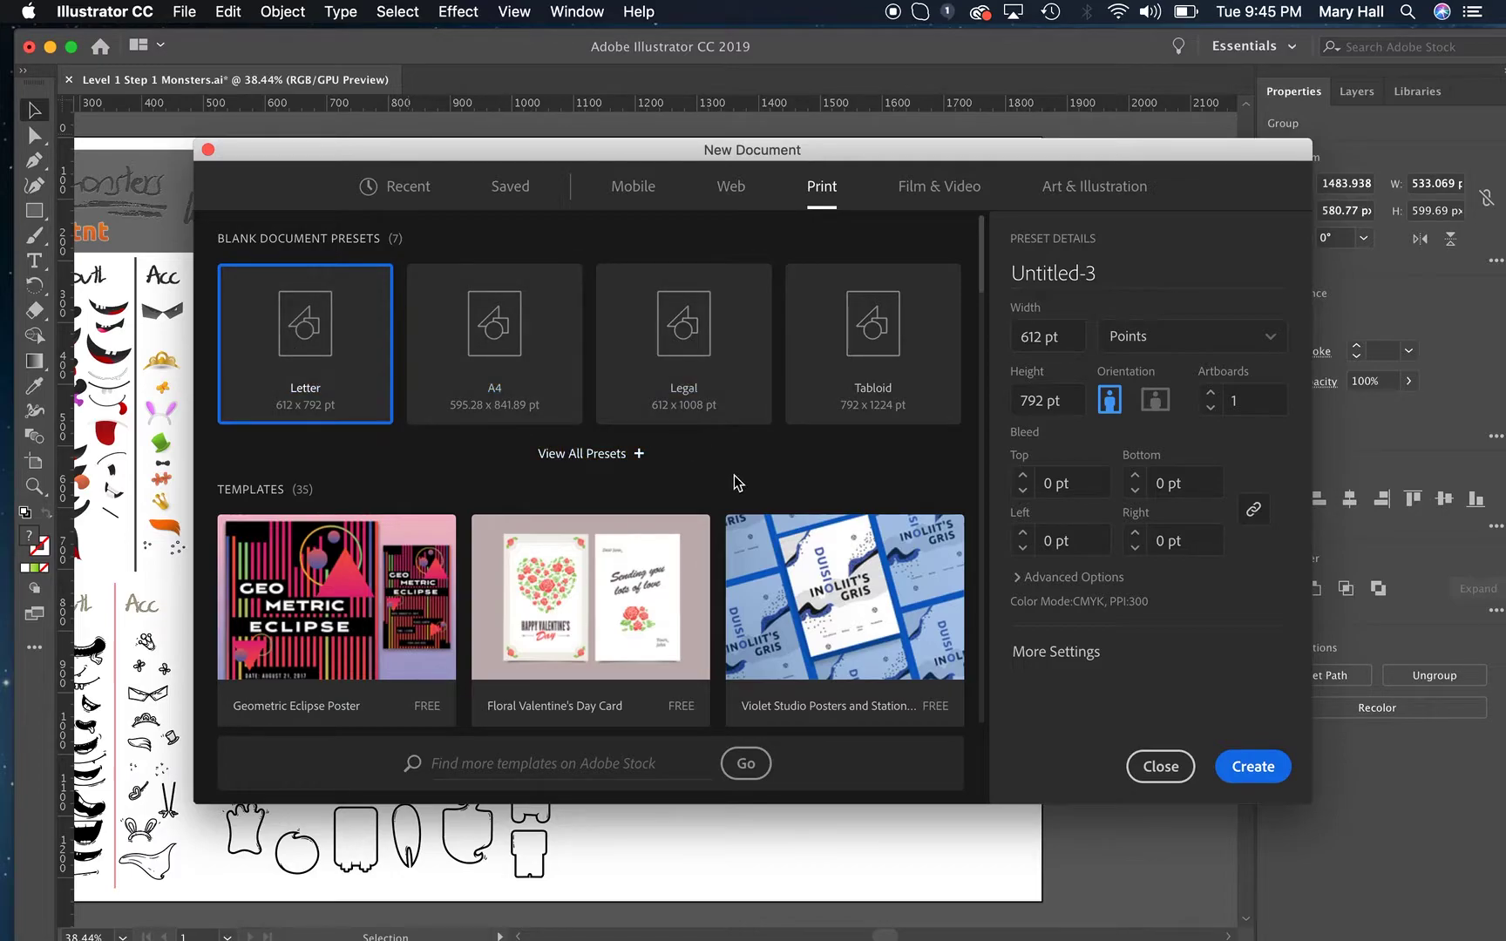
click(1157, 344)
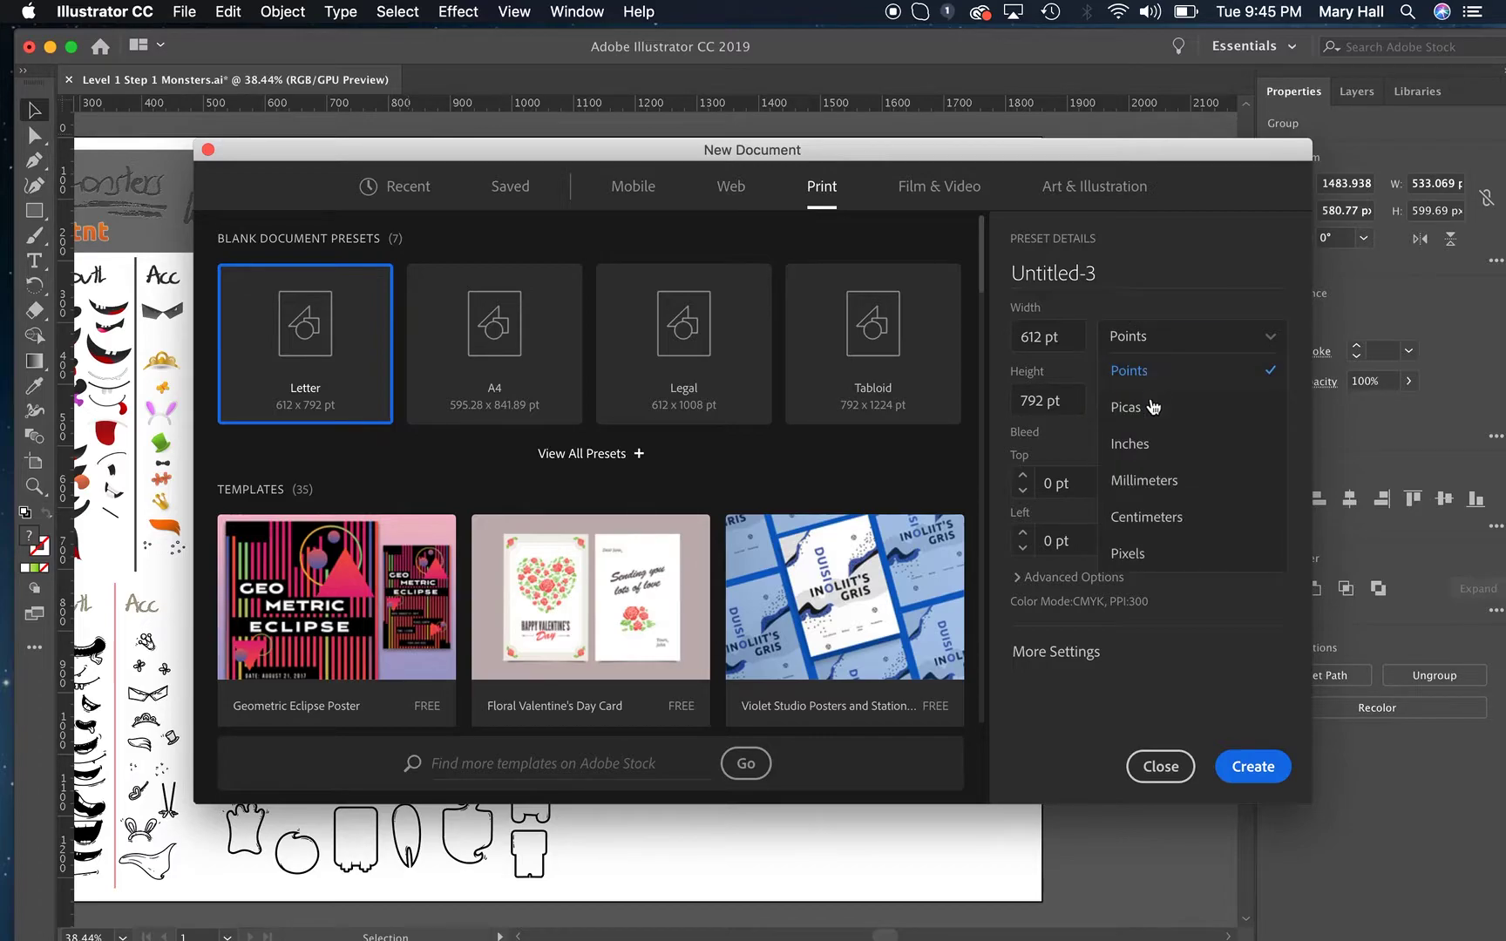
click(1137, 455)
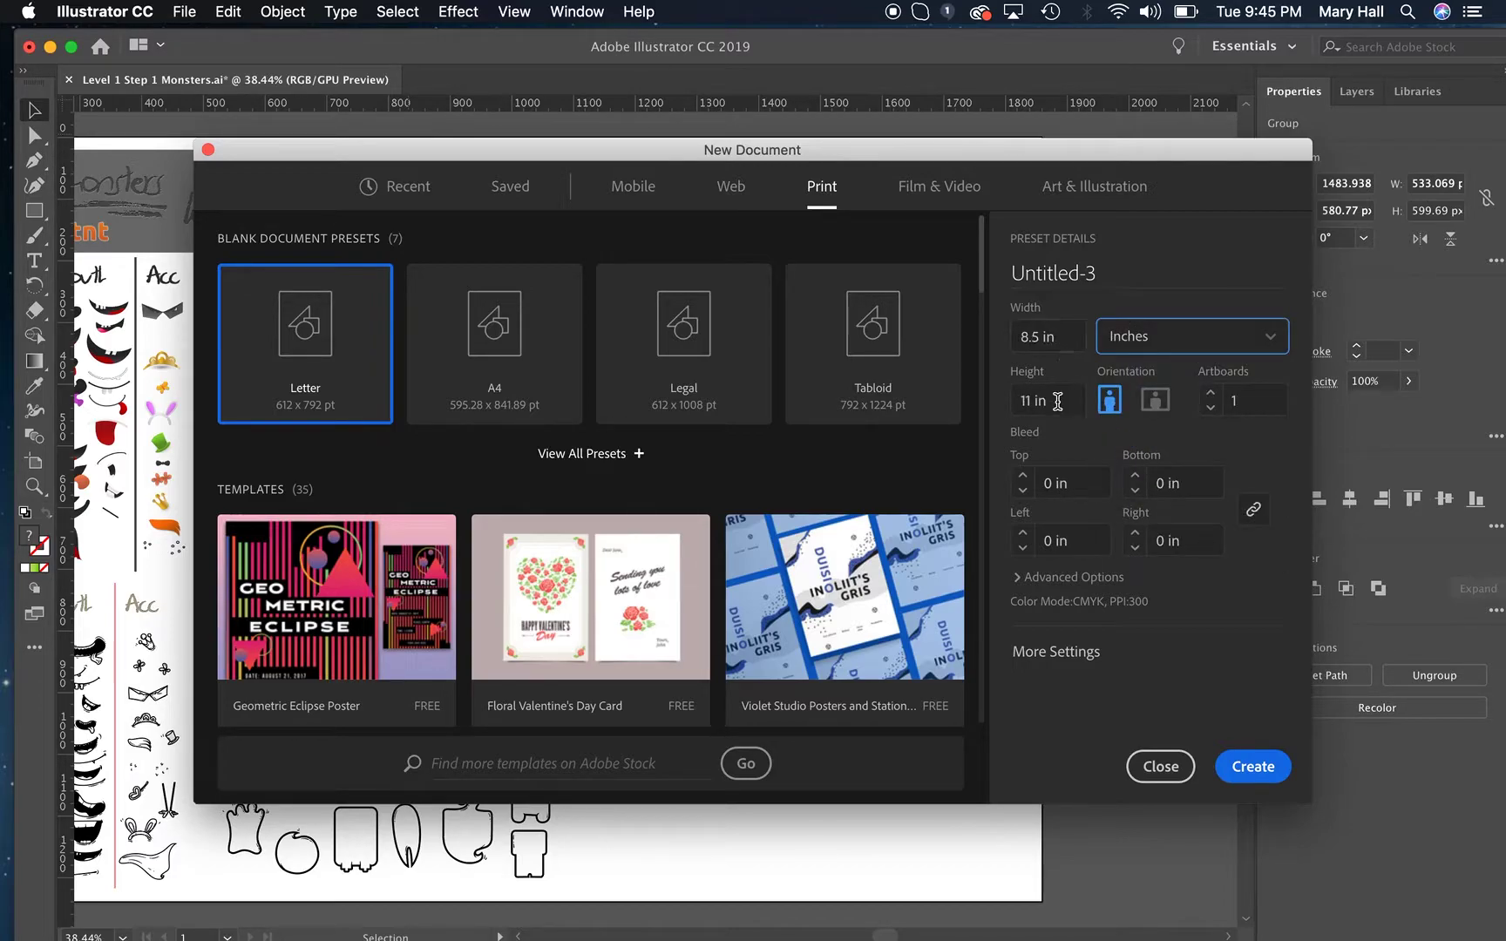
click(1156, 401)
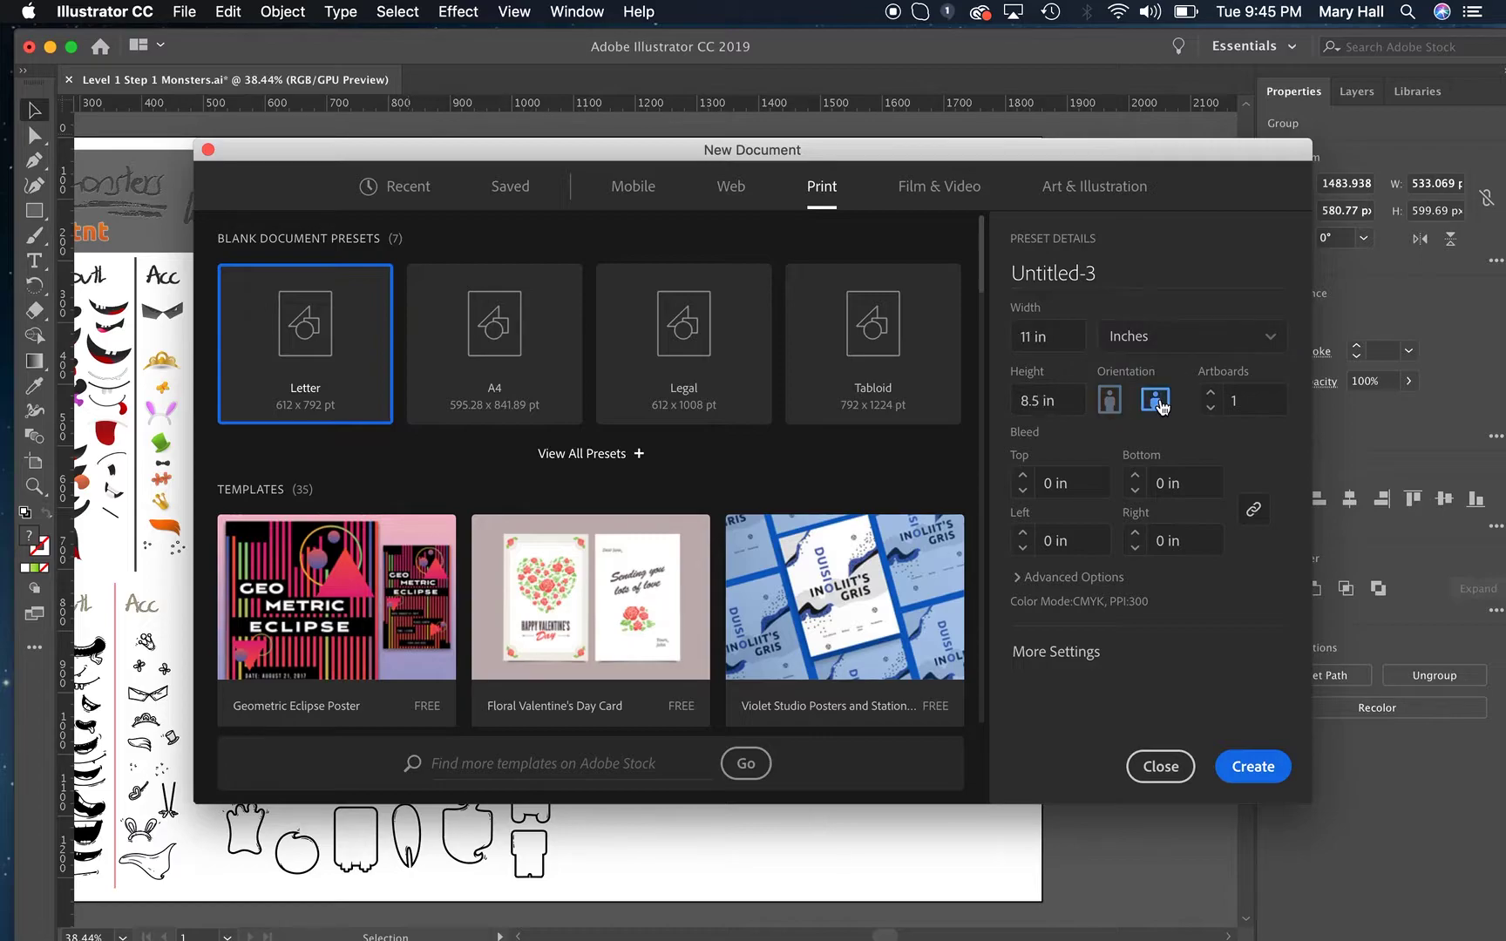
click(1109, 401)
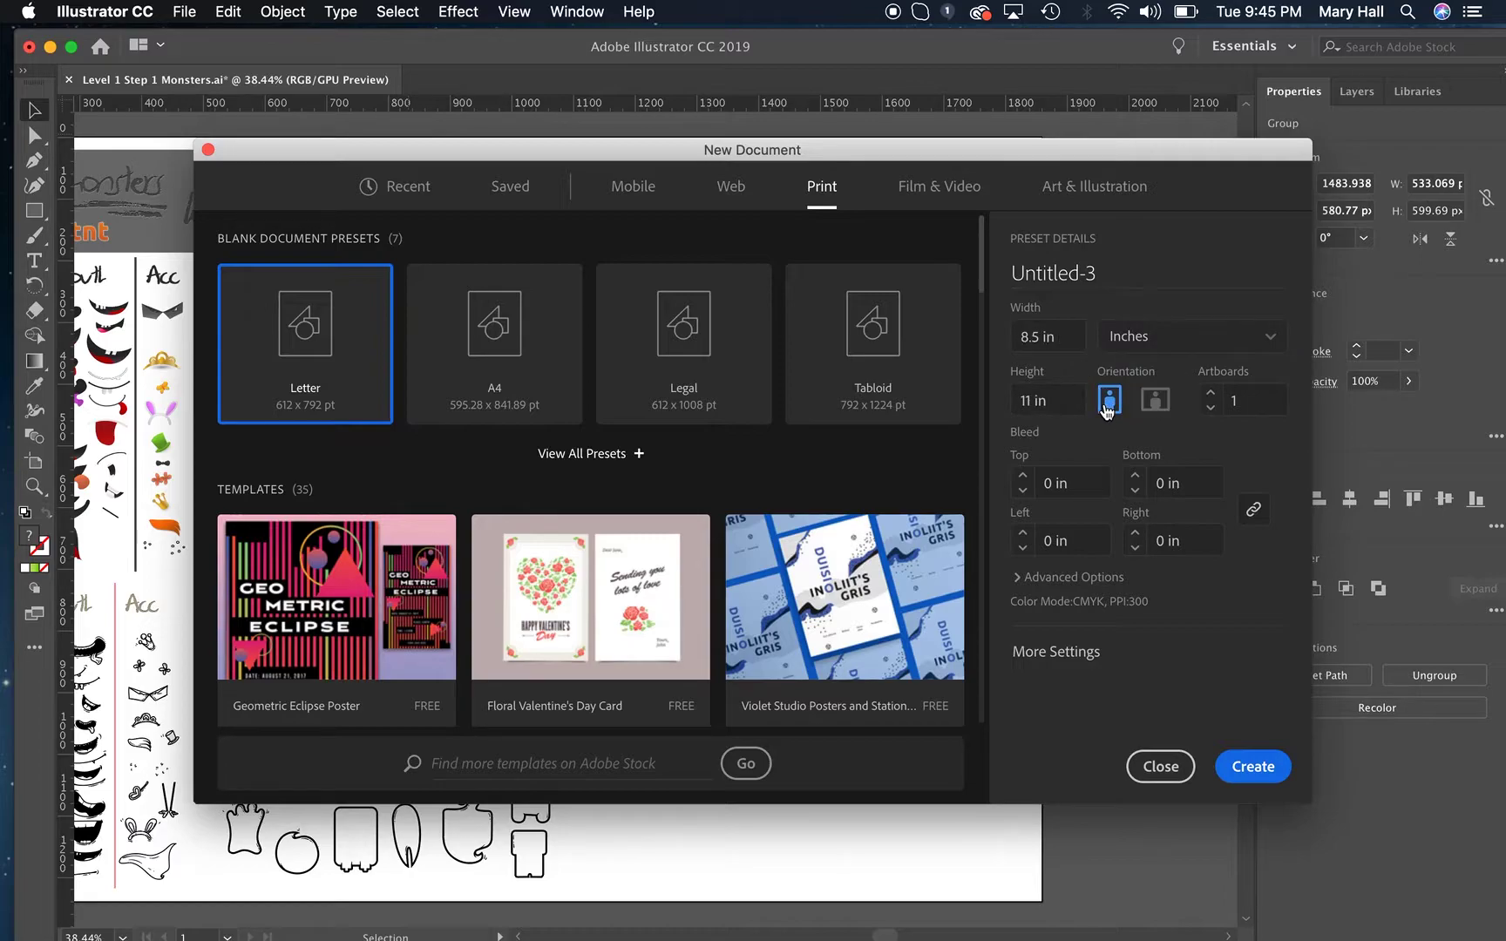
click(1237, 766)
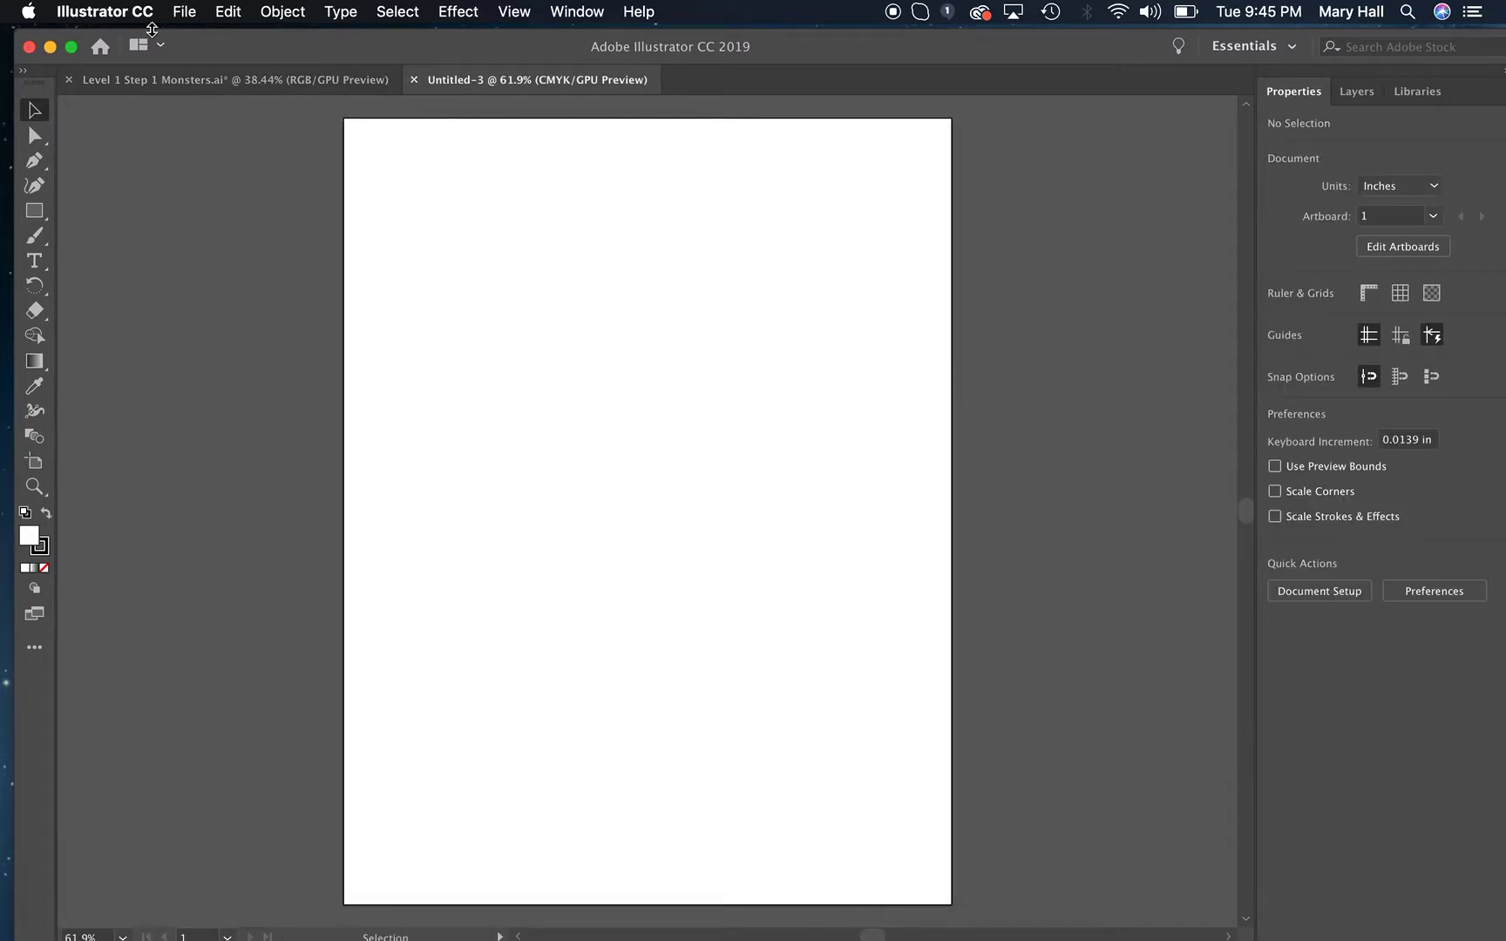
Copy the whole green monster from the Level 1 Step 1 Monsters file into the new letter-size document and clear the selection.
click(187, 82)
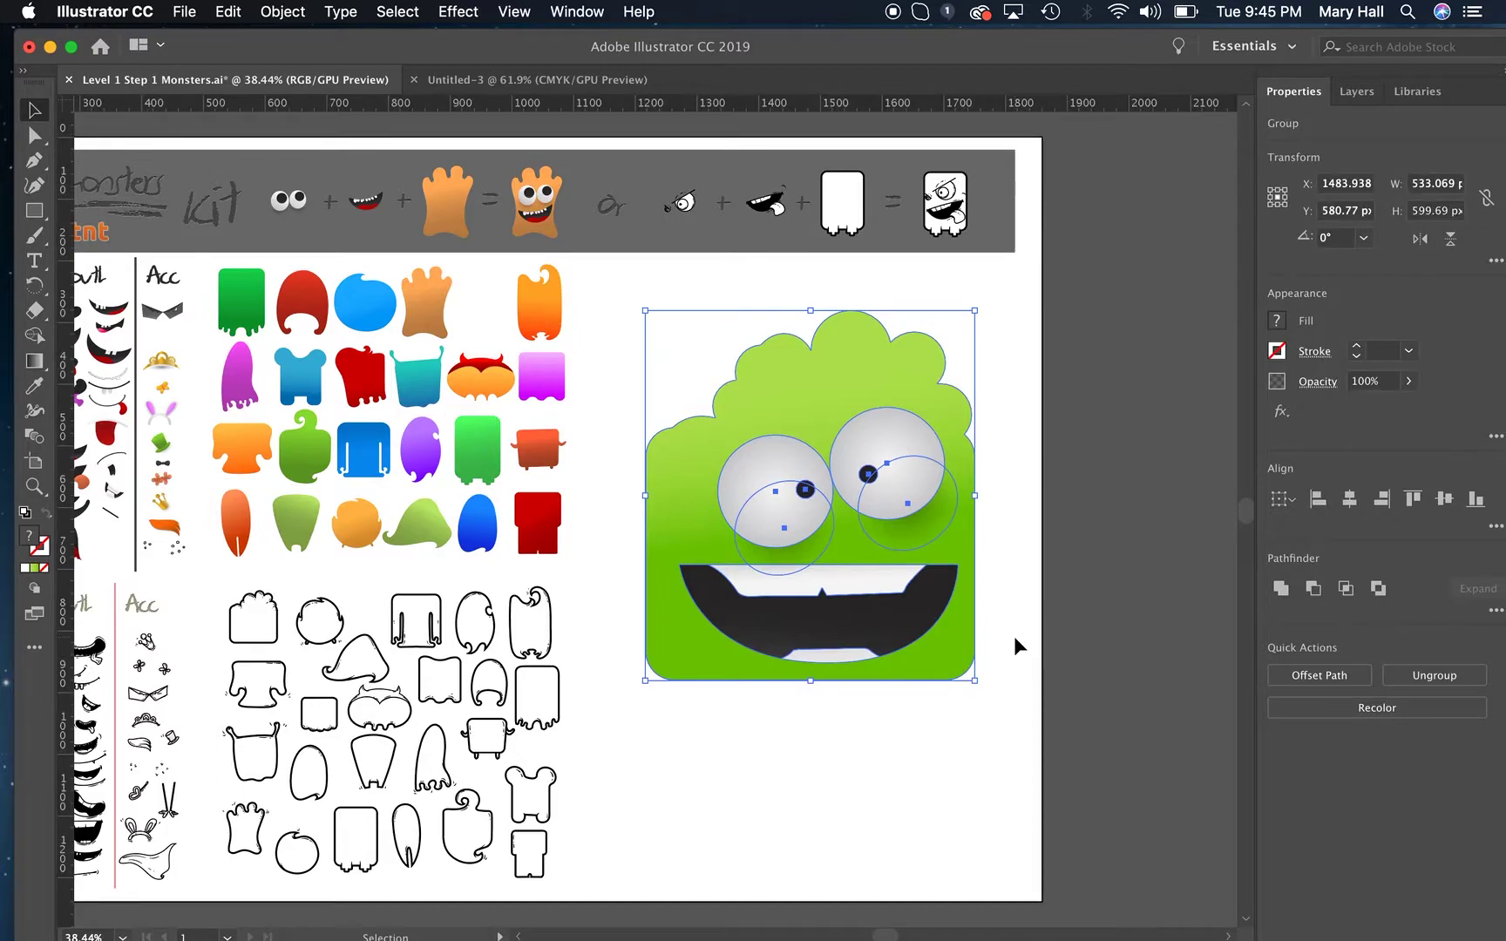
click(1018, 646)
drag(1028, 760, 624, 292)
click(520, 81)
key(super+v)
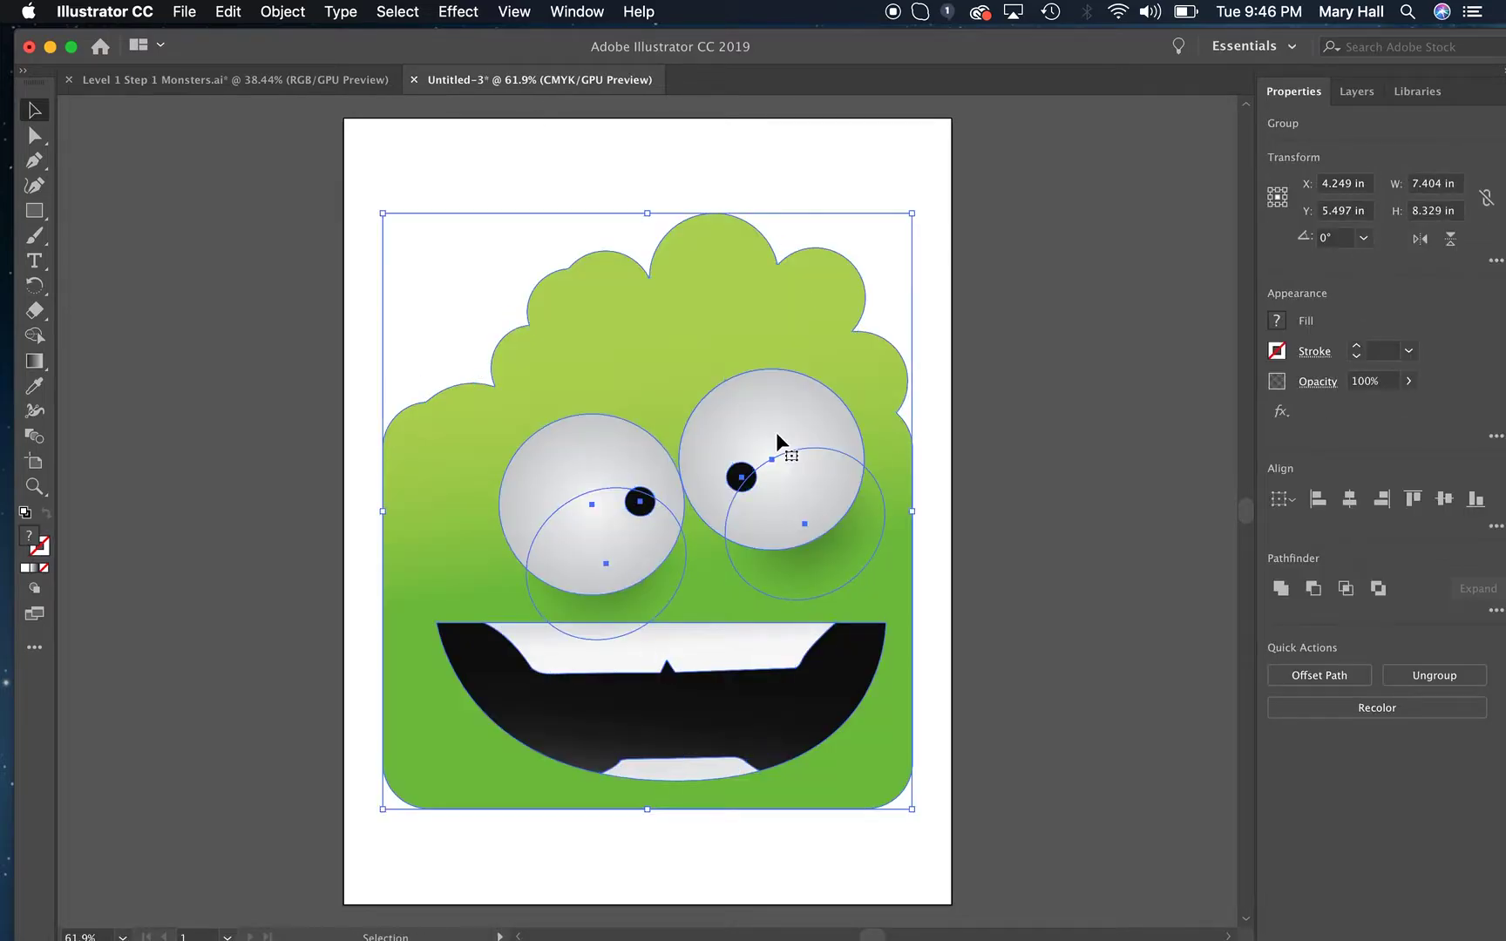
click(34, 110)
click(176, 157)
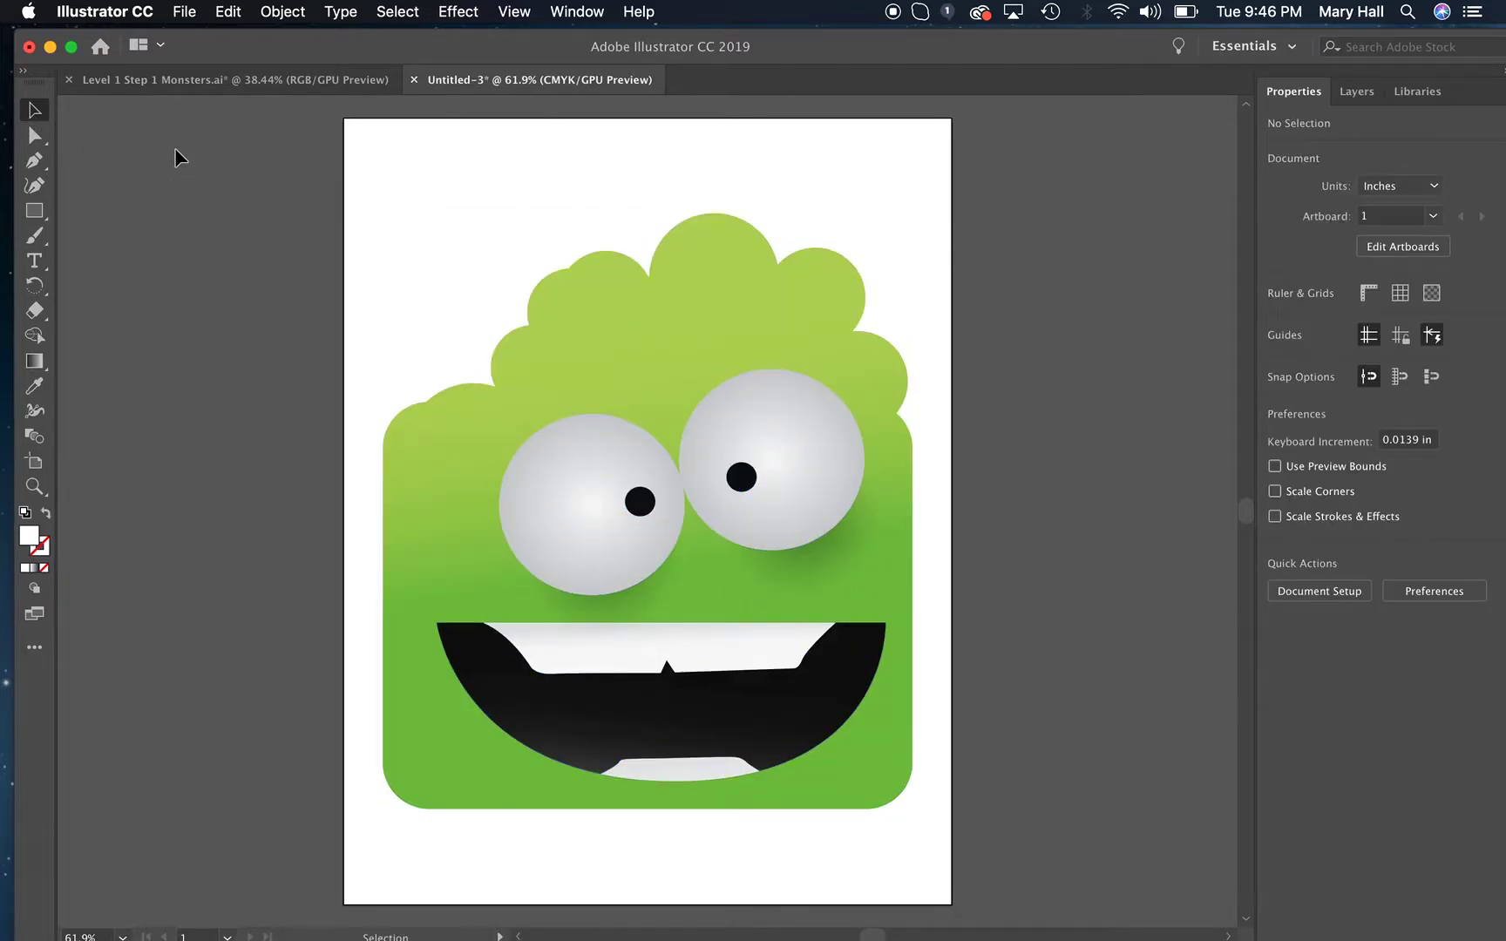
Save the document to the Desktop as an Adobe PDF with the Illustrator Default preset, named with the creator's title and surname plus "Monster".
click(184, 16)
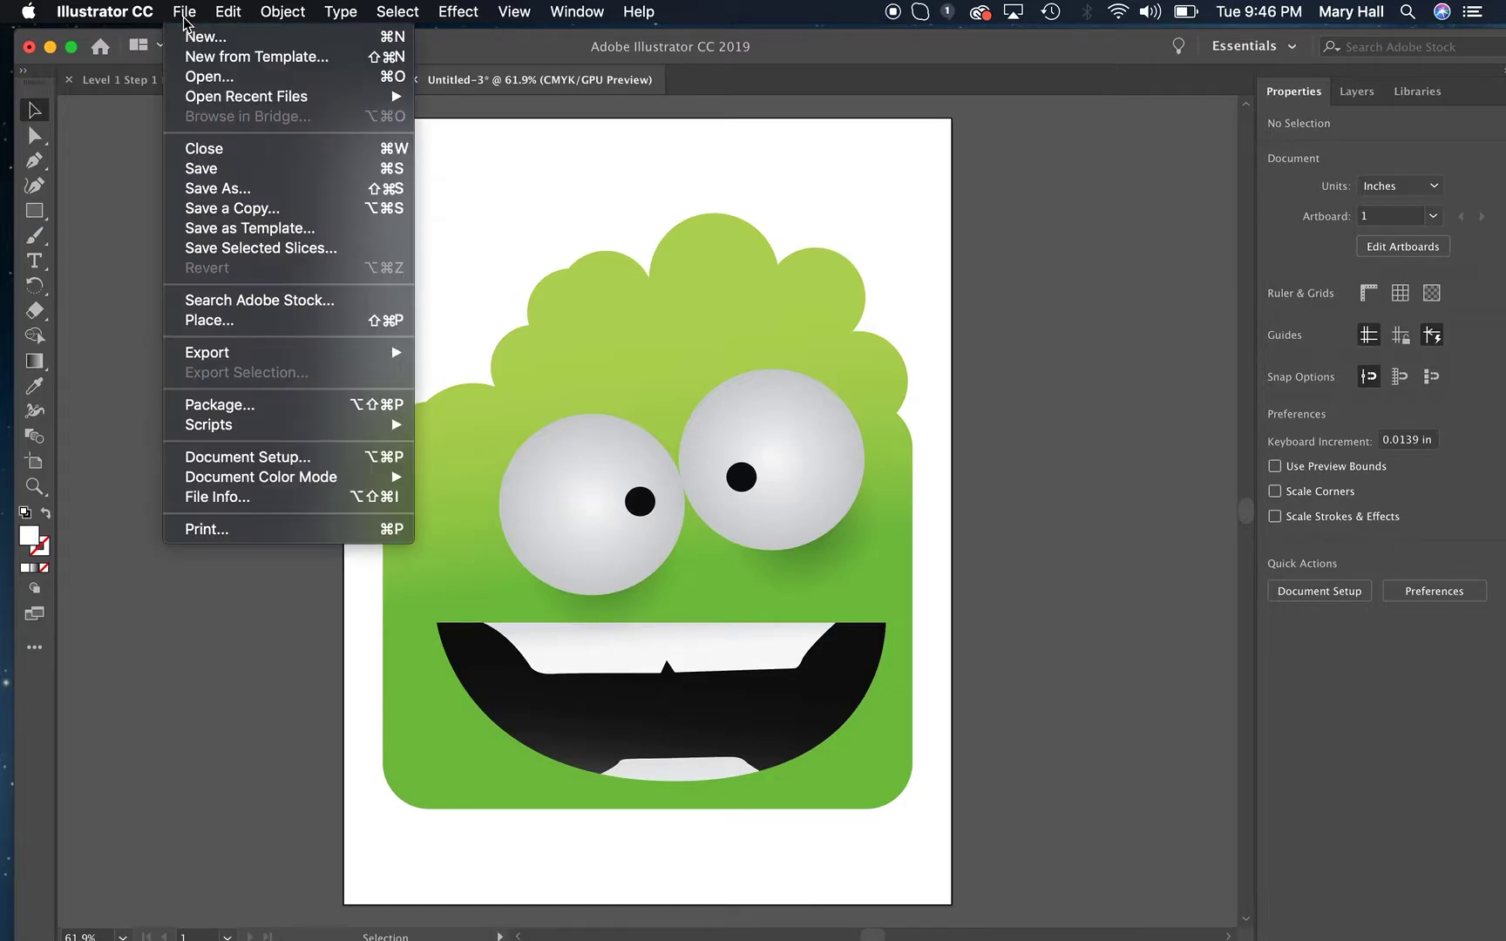
click(218, 189)
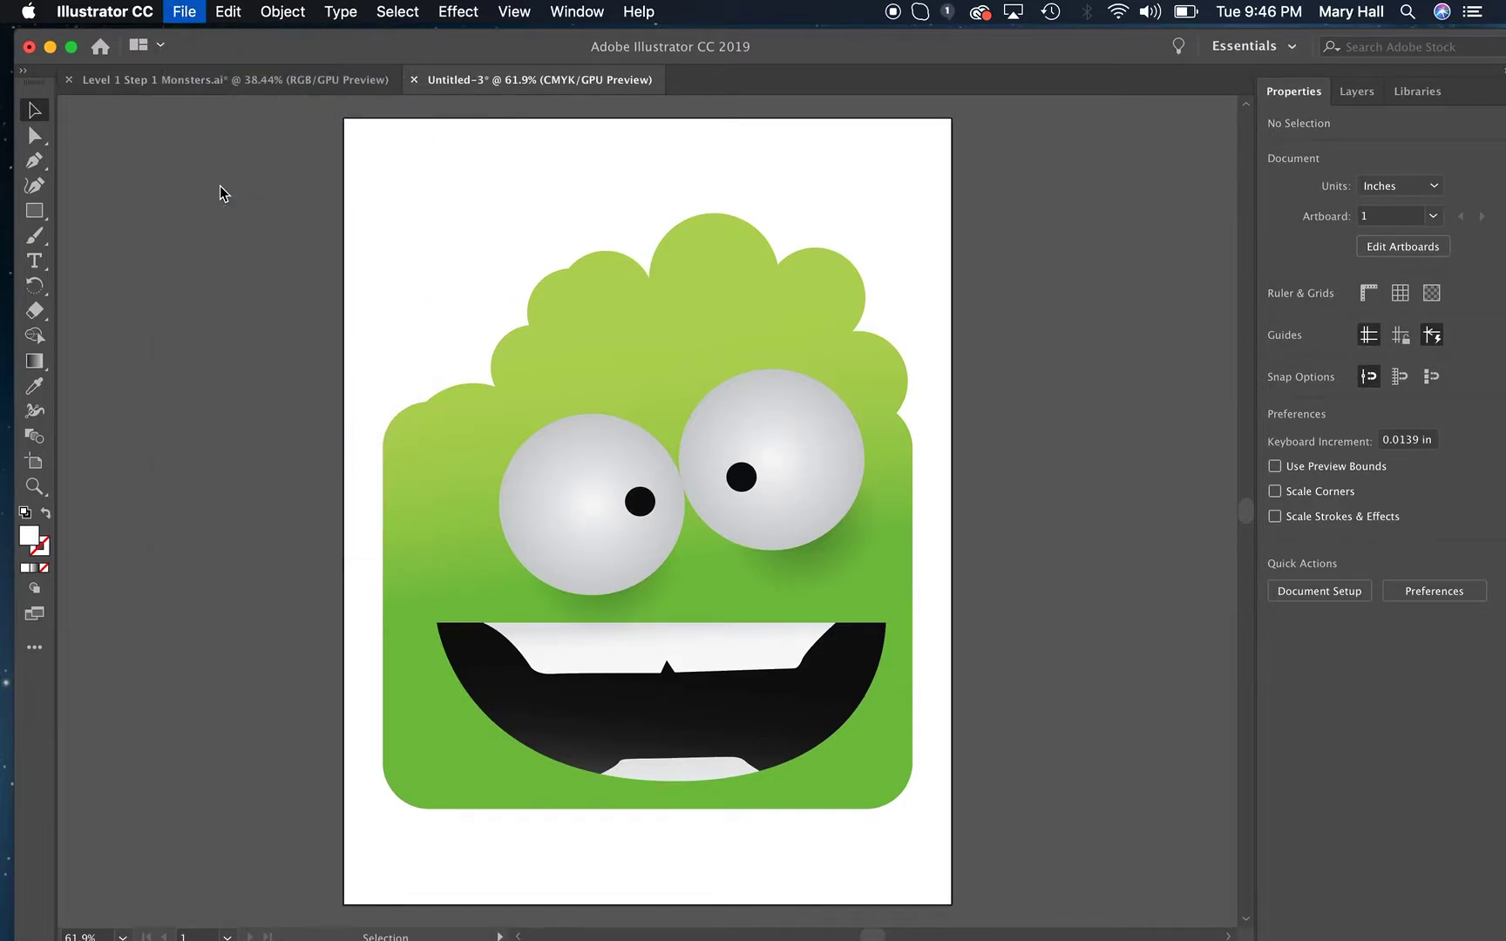
text(MrsHallMonster.ai)
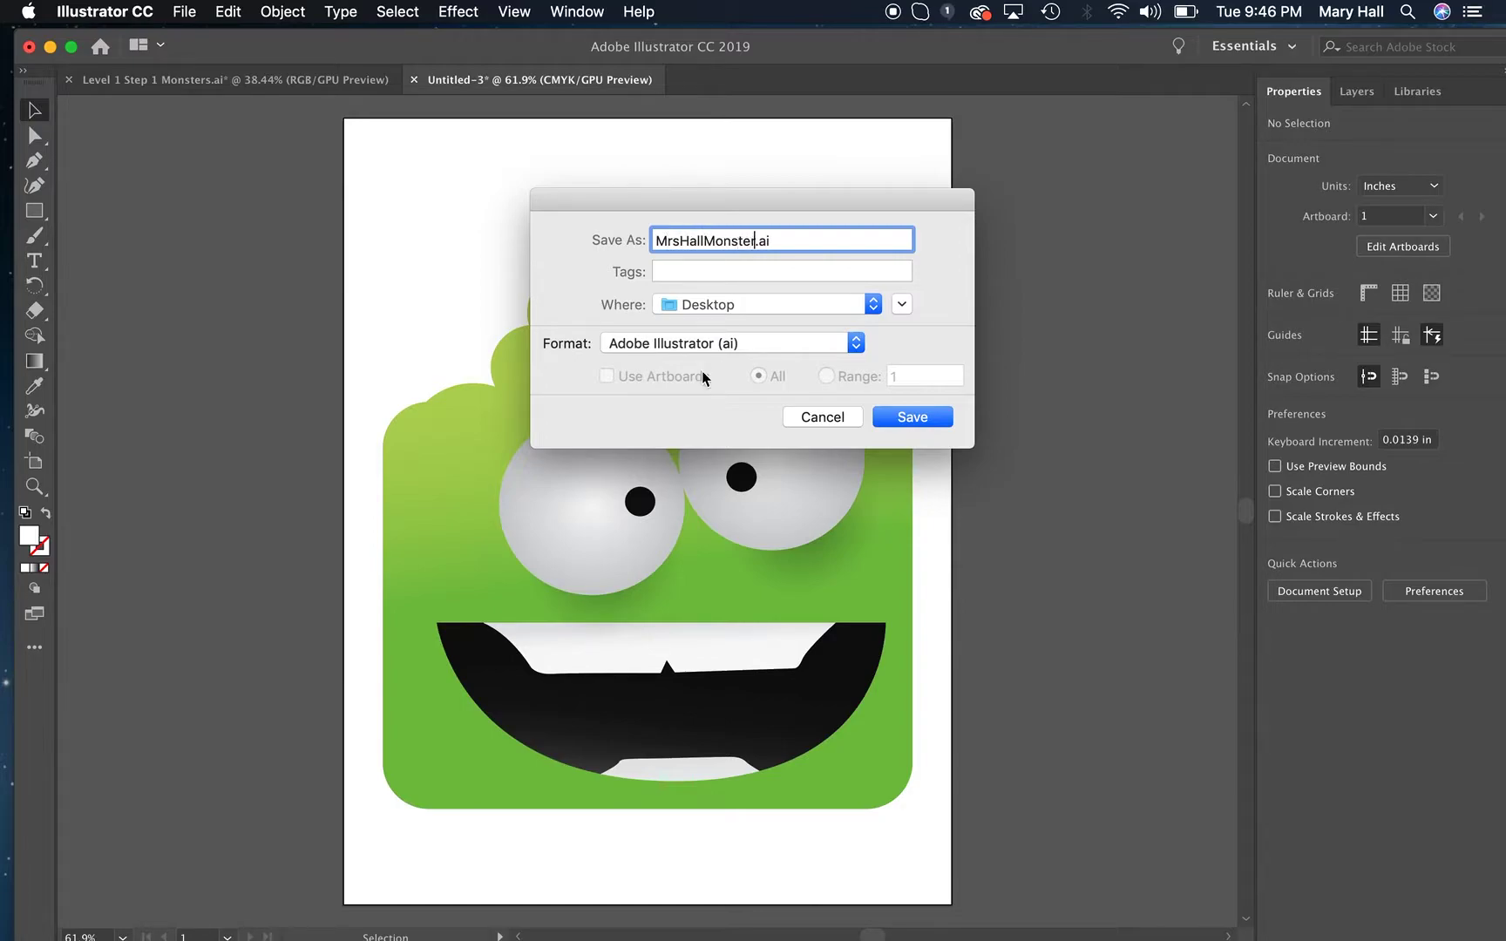
click(807, 351)
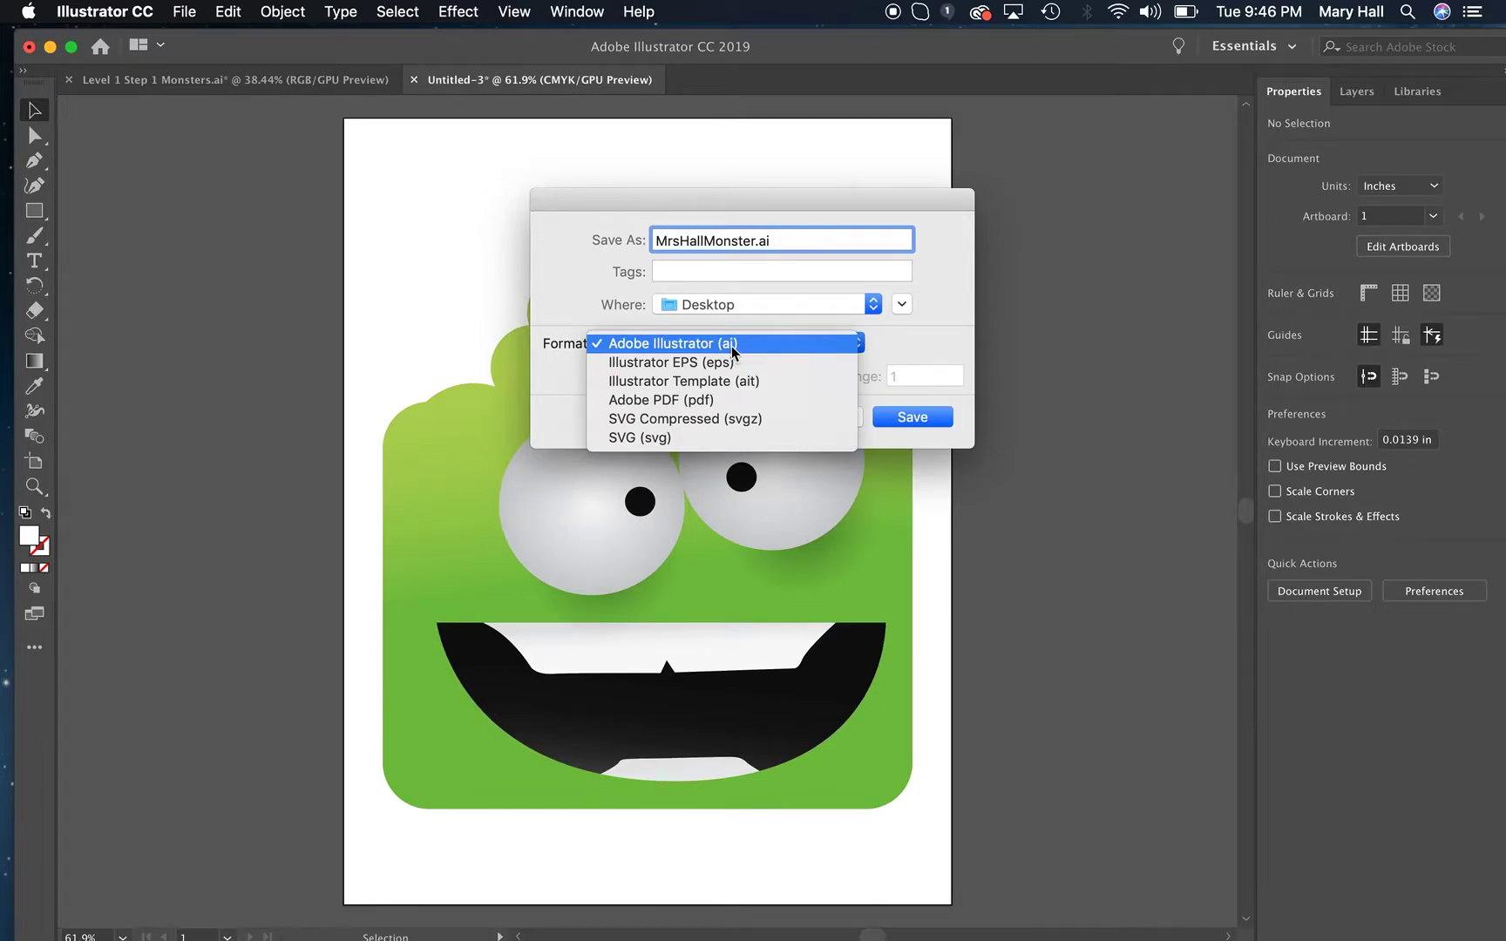
click(711, 405)
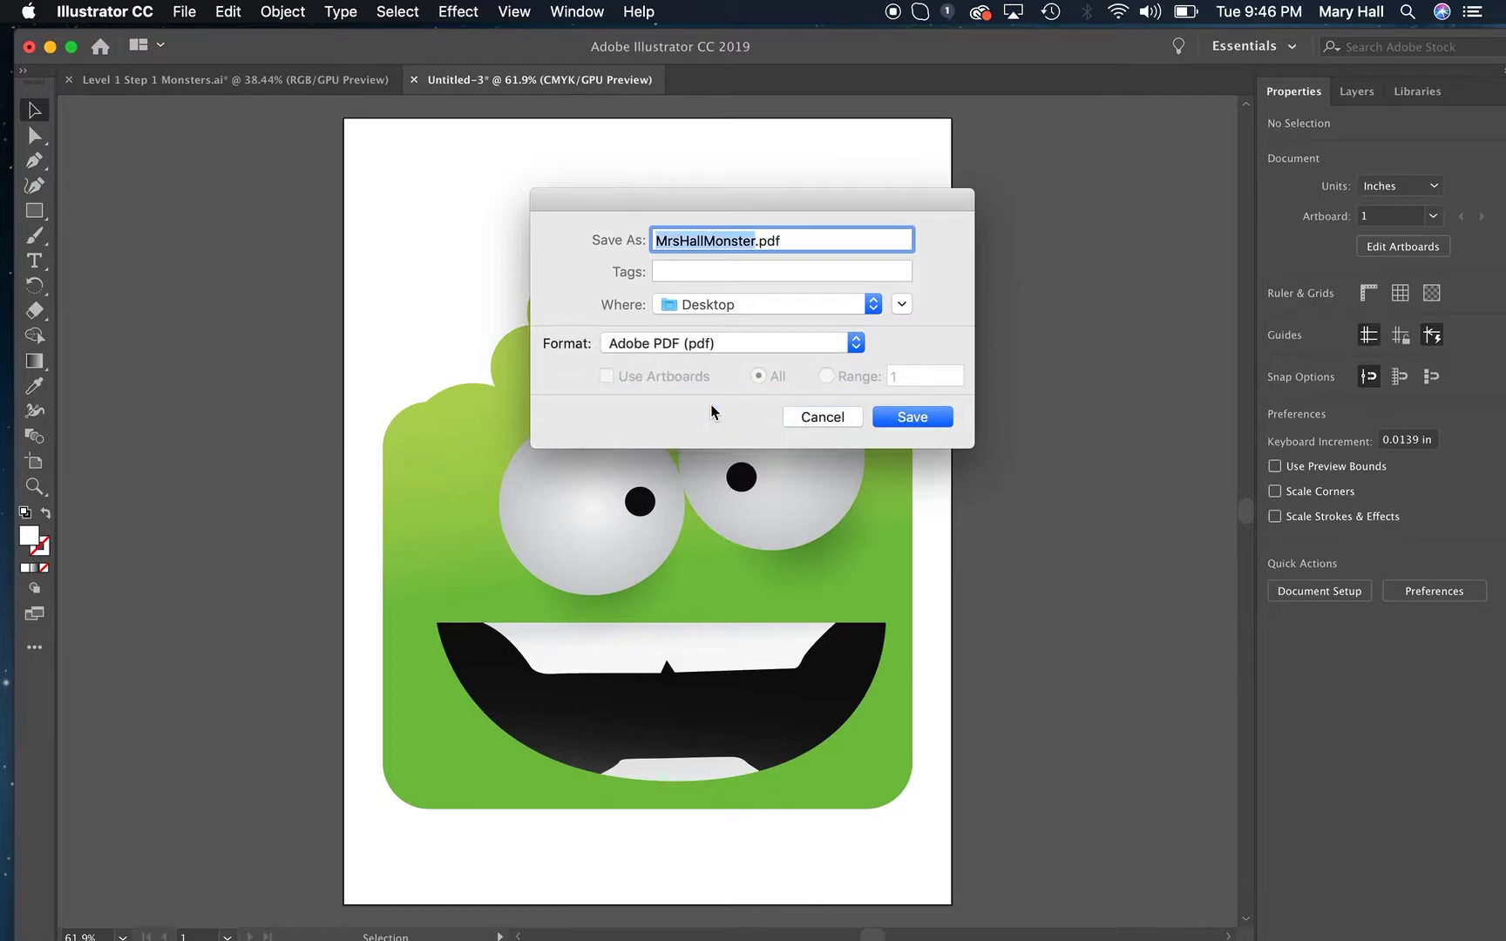
click(935, 417)
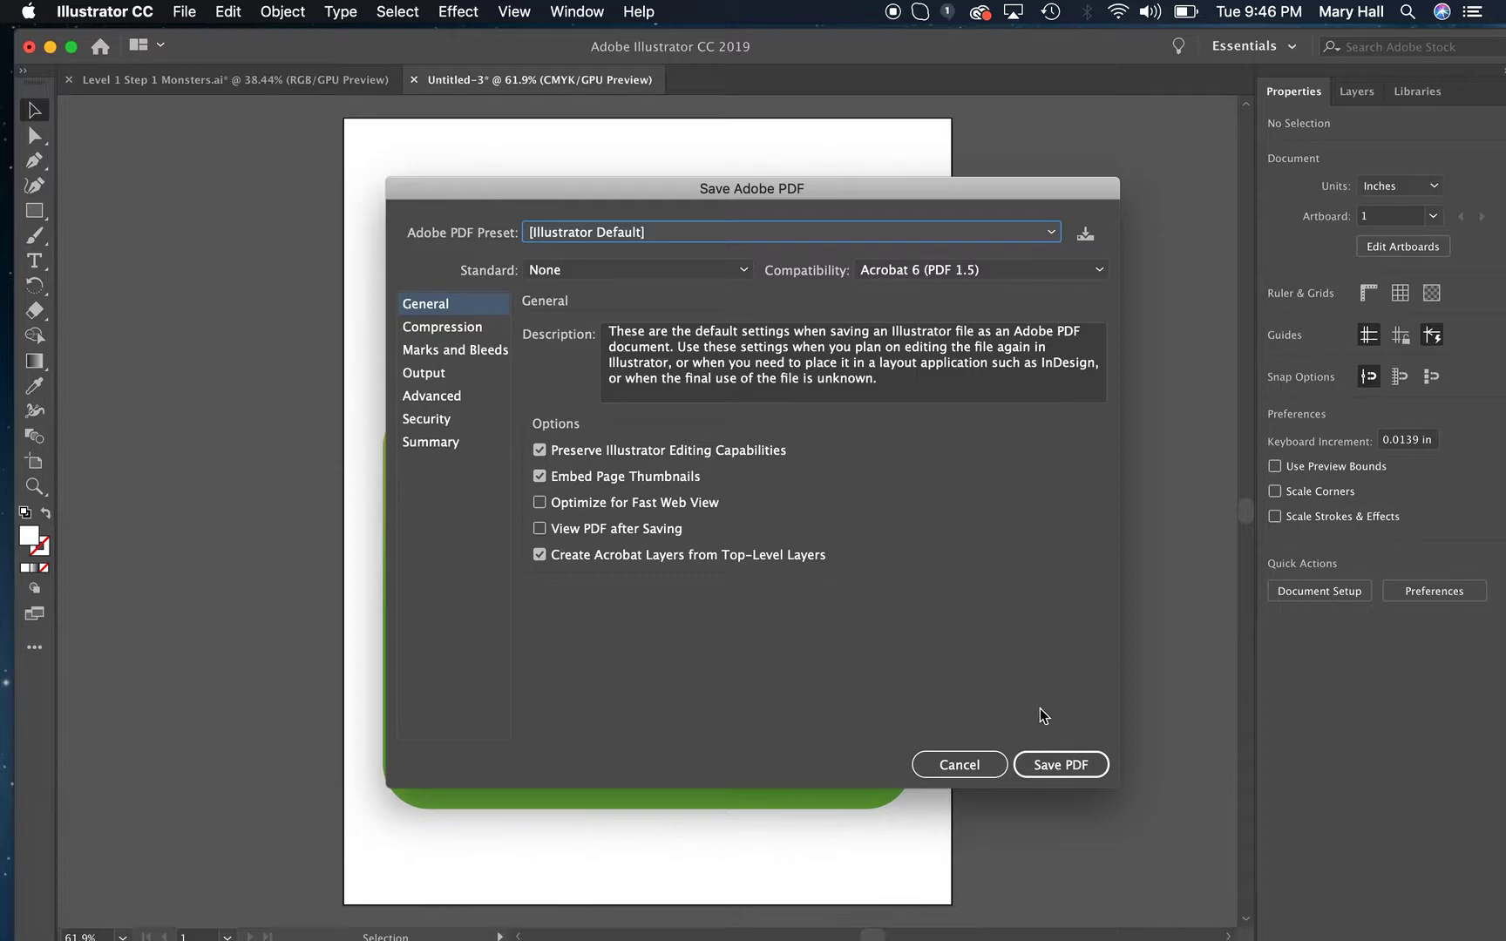
click(1045, 767)
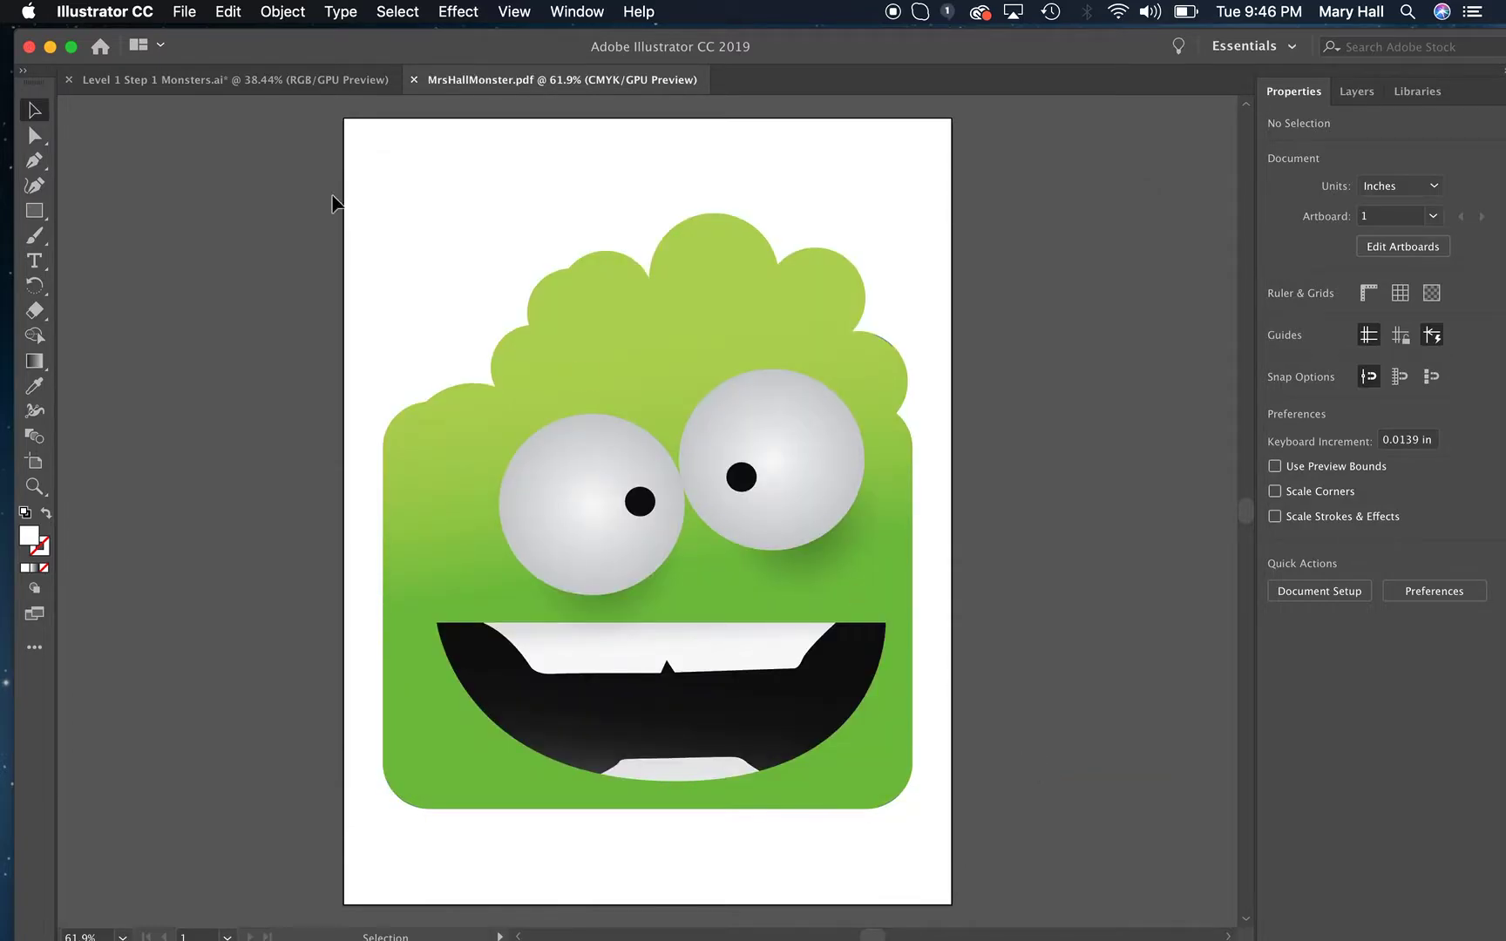
Minimize the Illustrator window, open the saved green monster PDF from the desktop to check it, and return to the desktop.
click(51, 47)
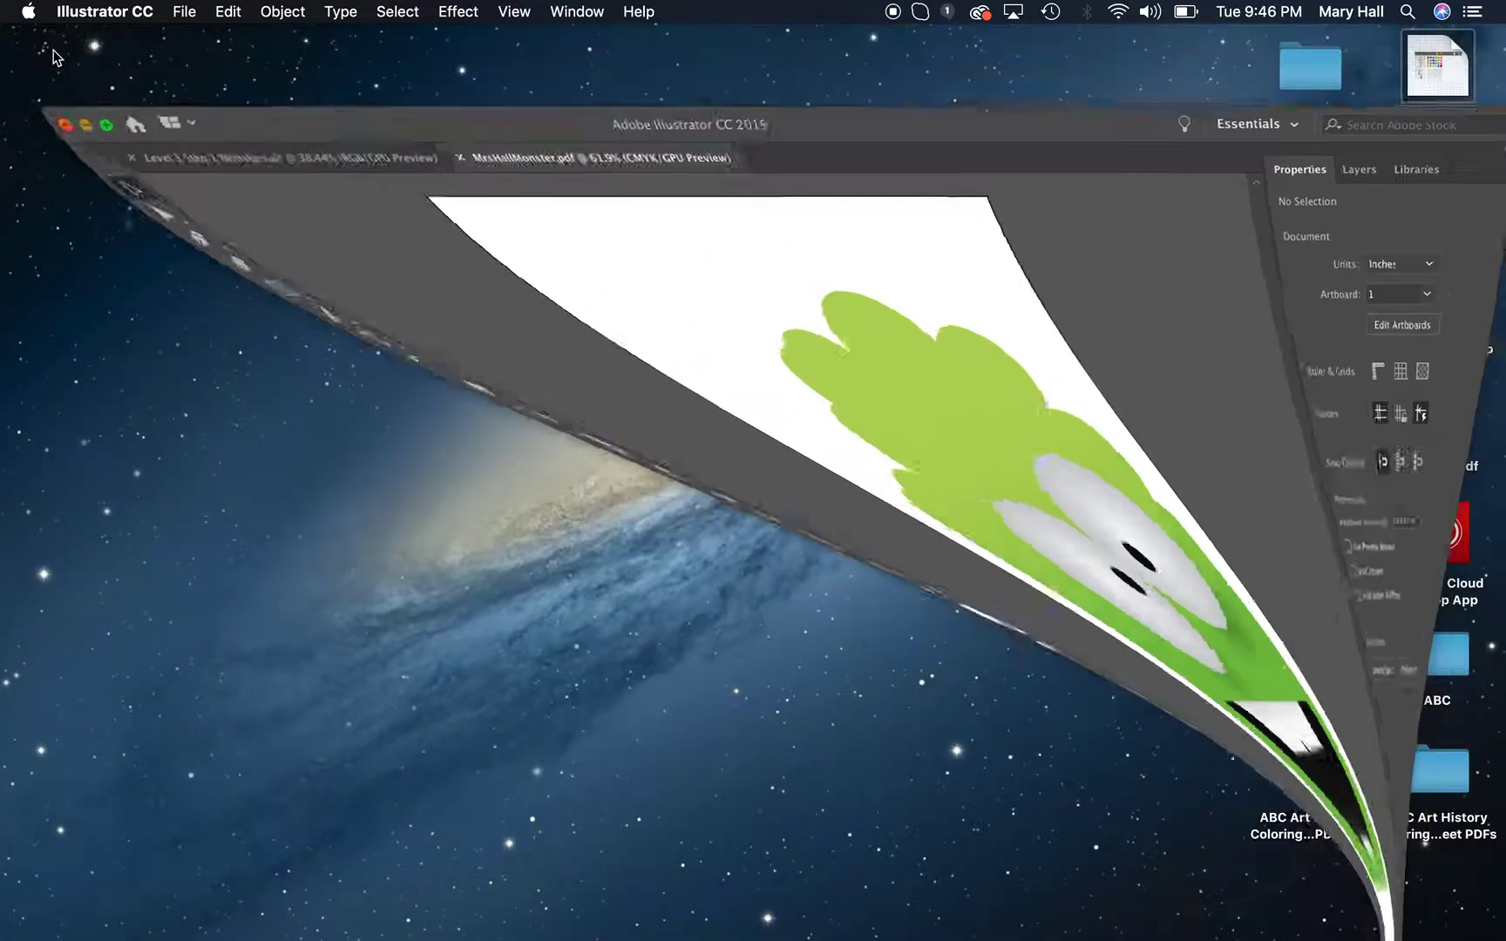
click(1442, 220)
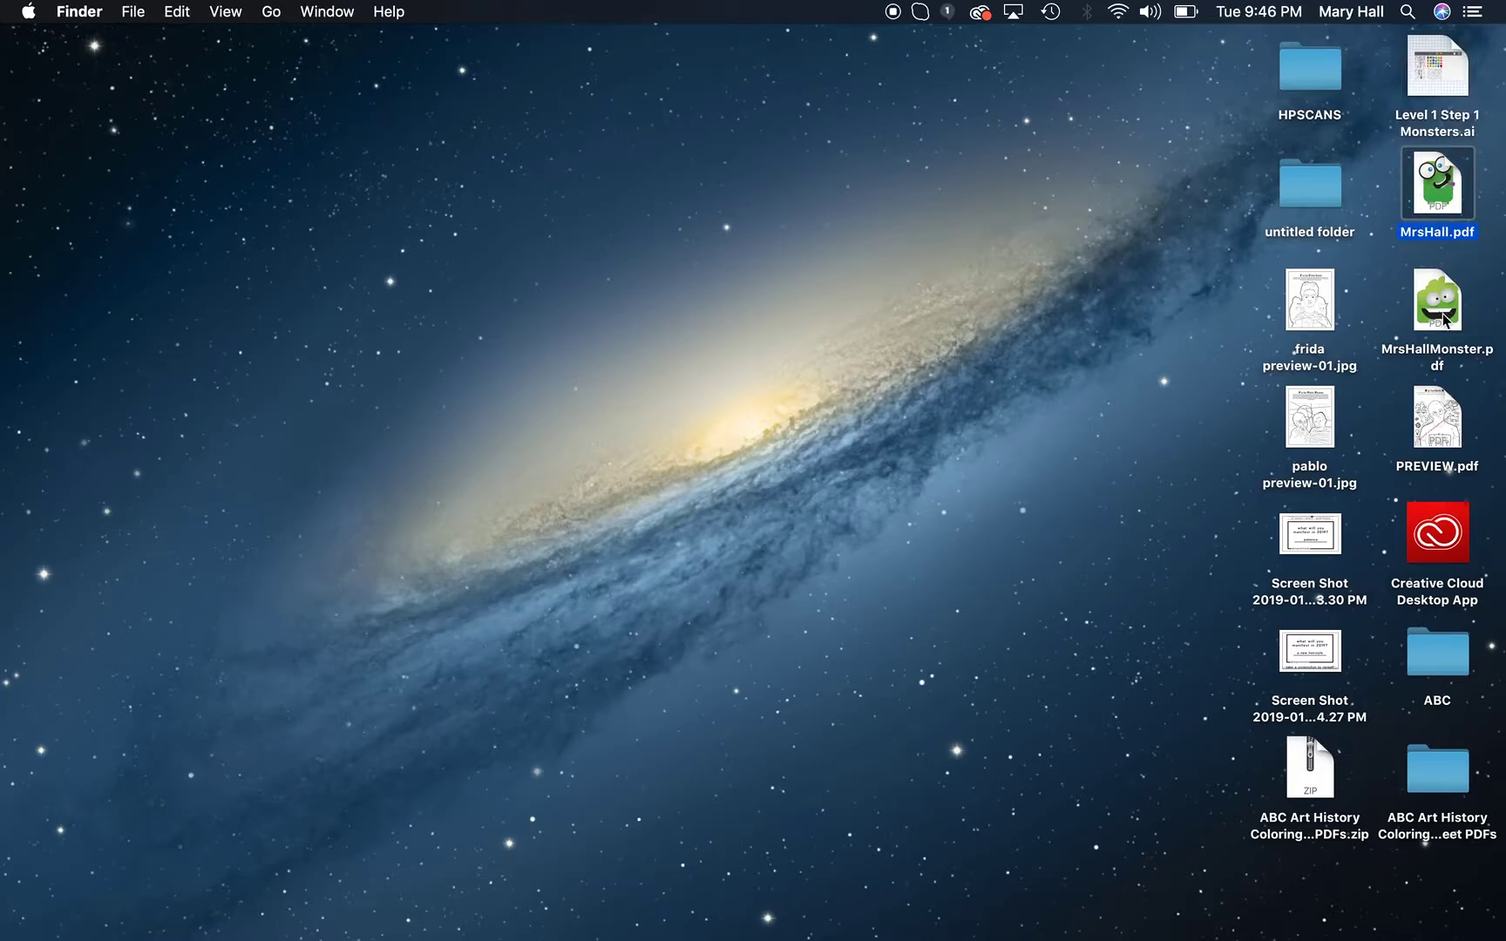
double_click(1442, 310)
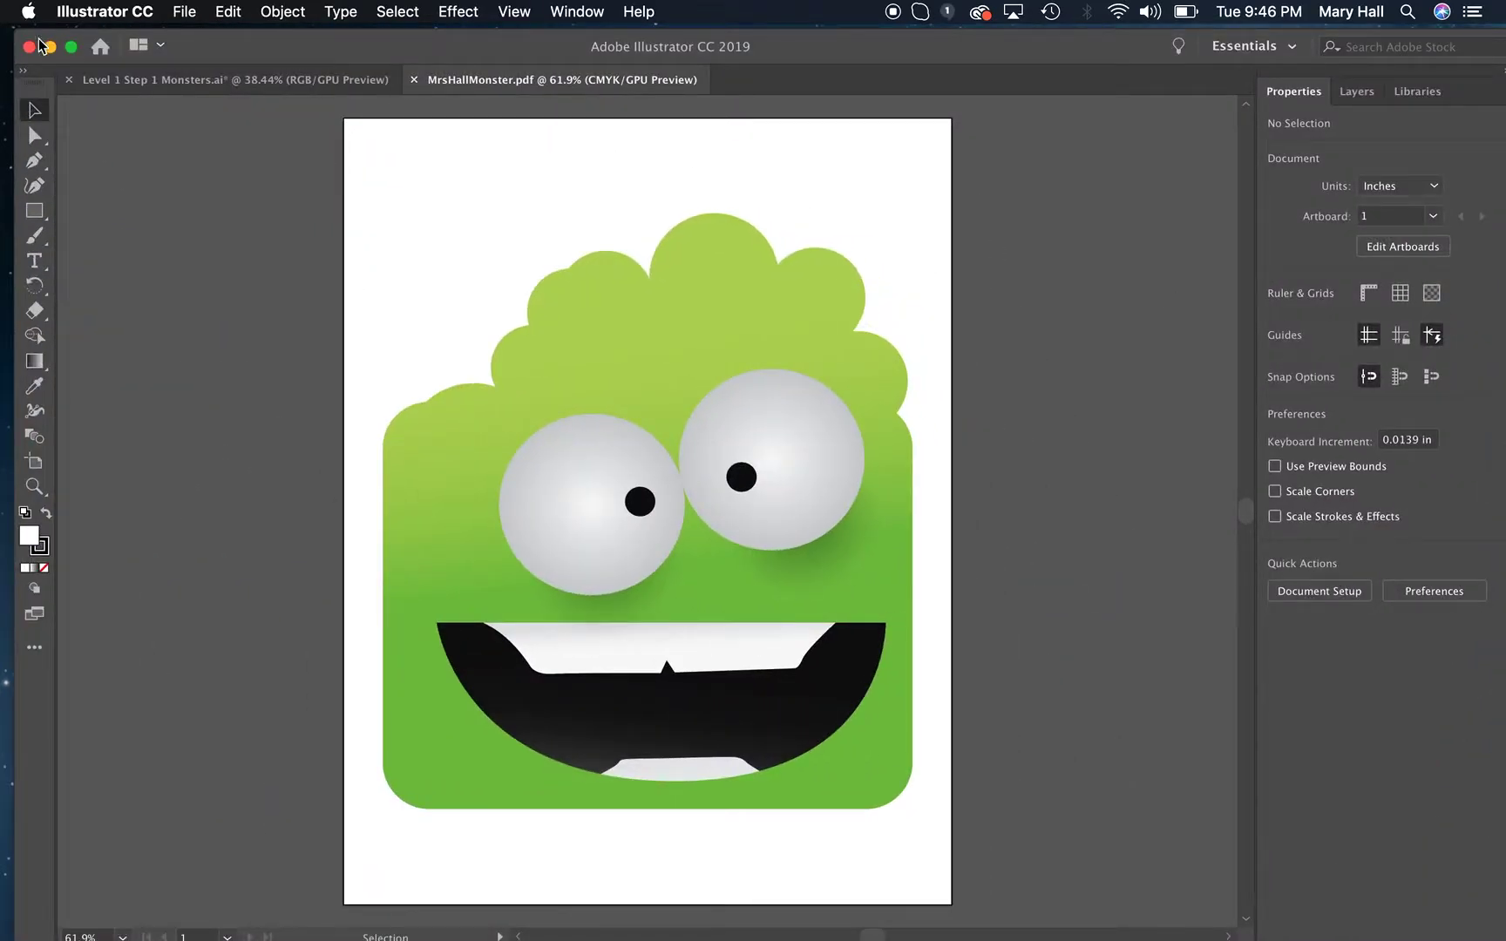
click(50, 47)
drag(1442, 309, 1278, 306)
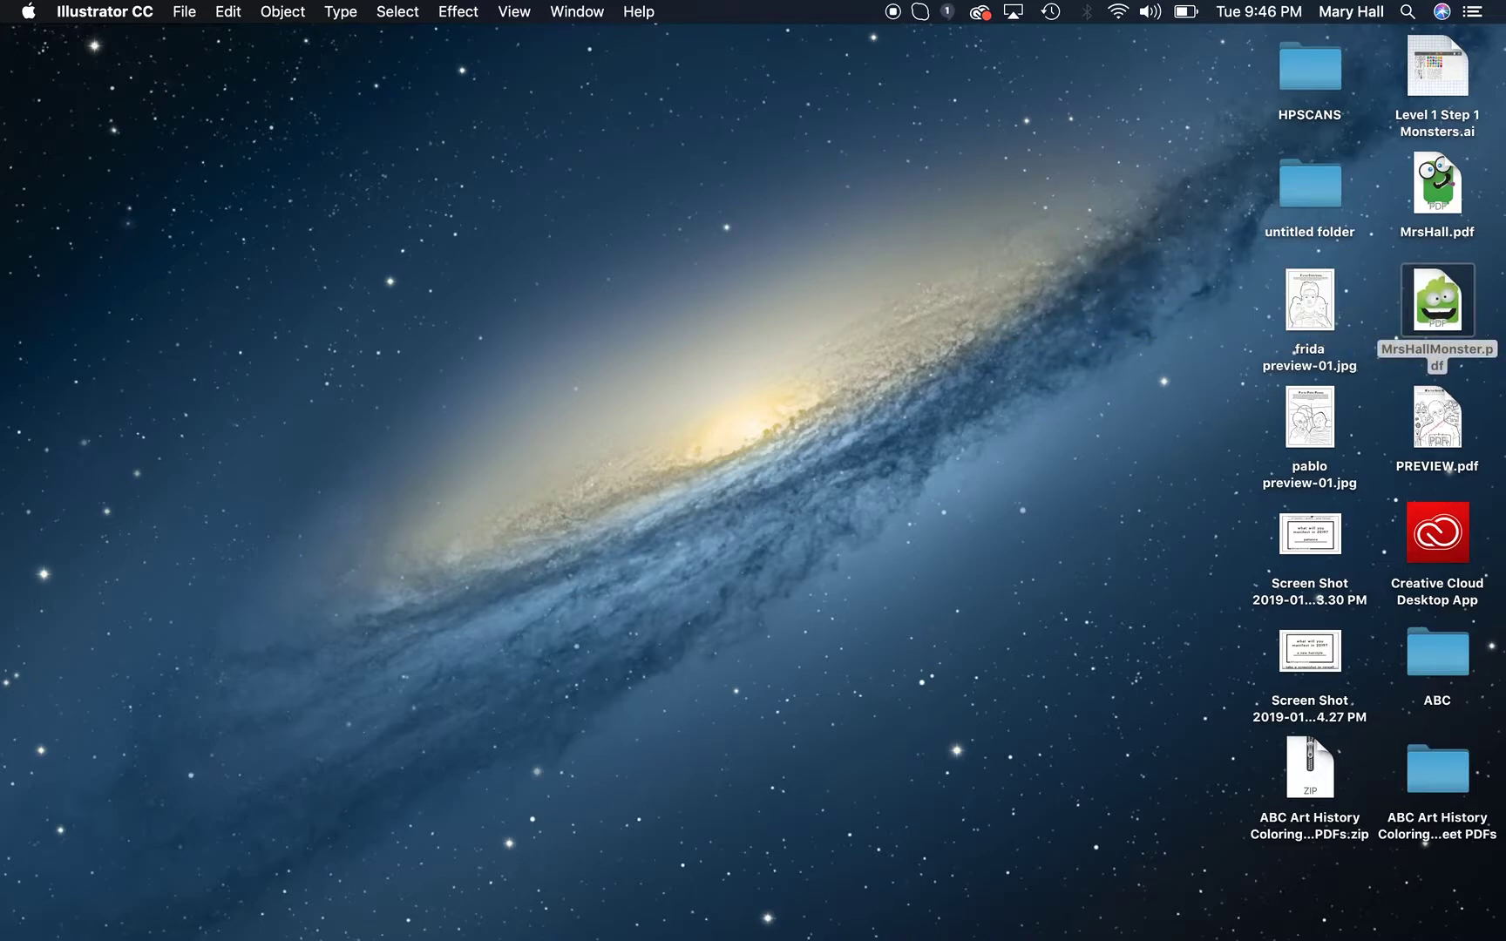
mouse_move(1448, 336)
mouse_down()
mouse_move(1285, 318)
mouse_move(1456, 336)
mouse_move(1438, 318)
mouse_move(1450, 313)
mouse_up()
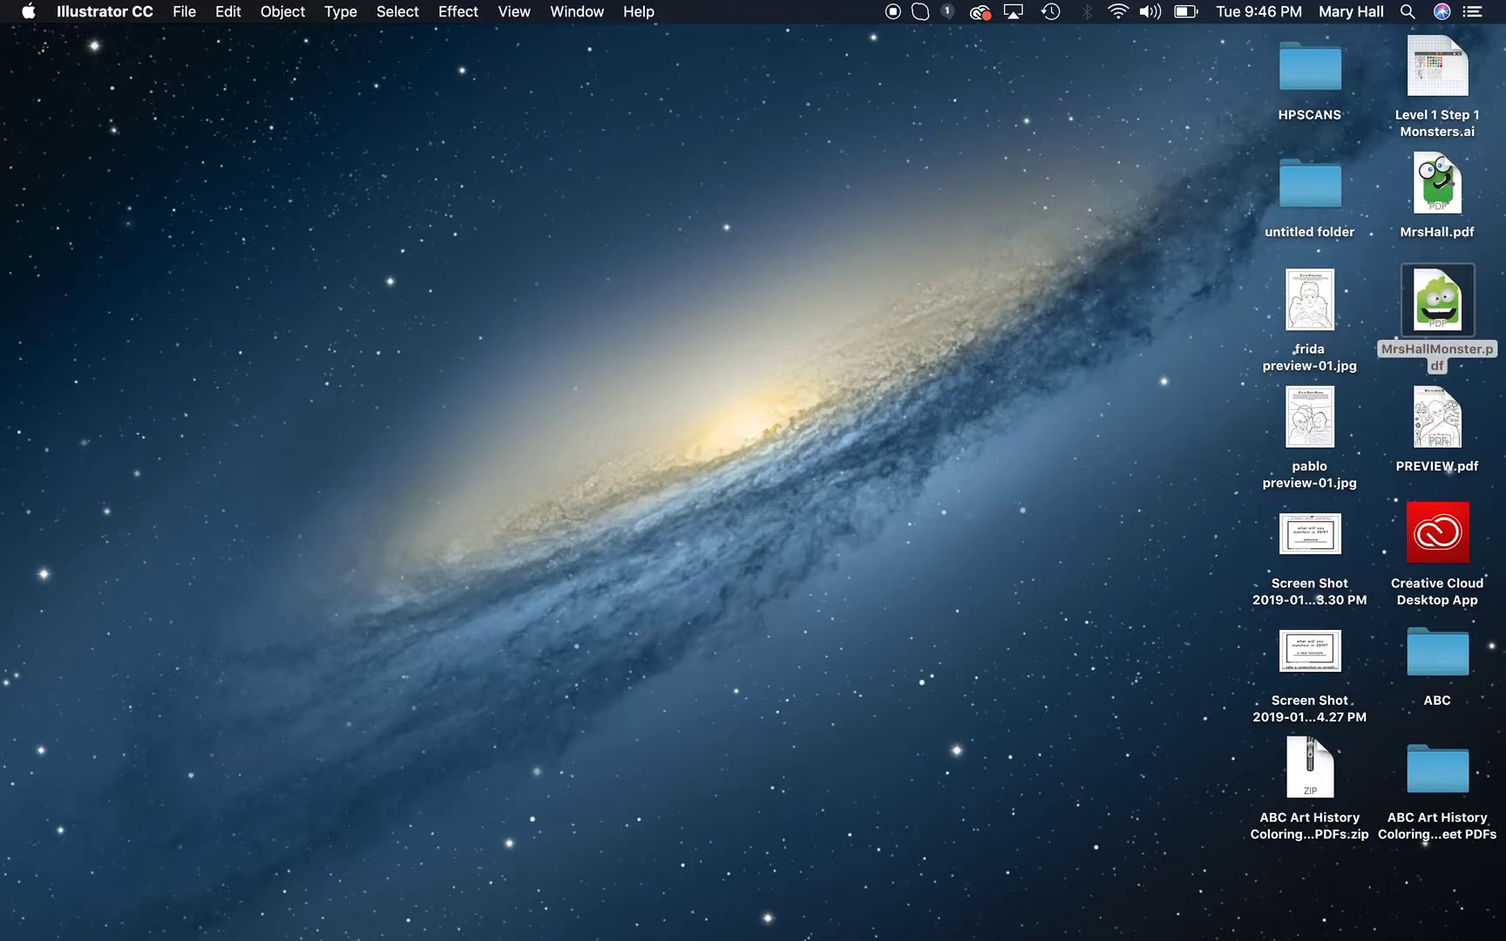